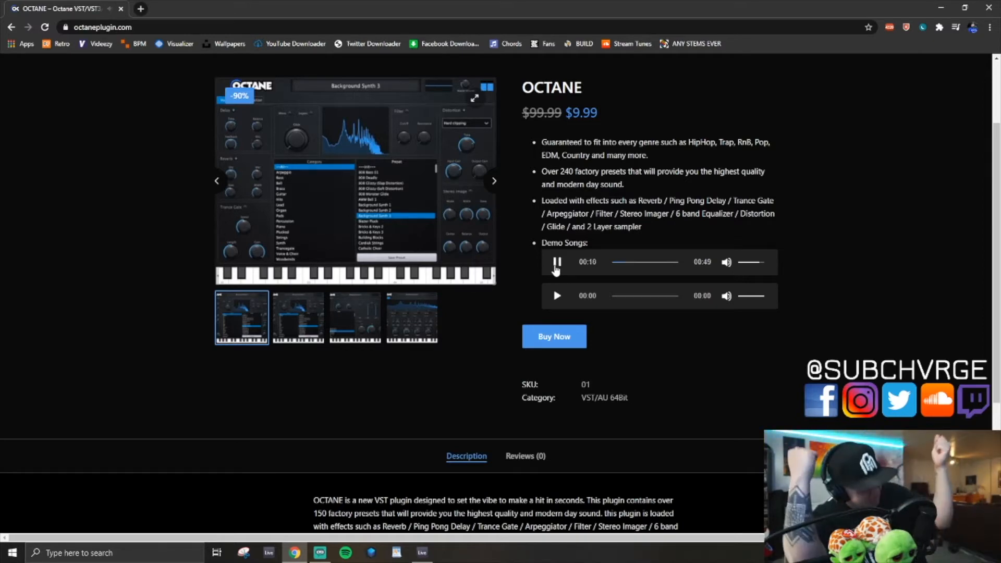
# - Listen to part of the second demo song on the OCTANE product page, pausing and resuming it
pyautogui.press('Right')
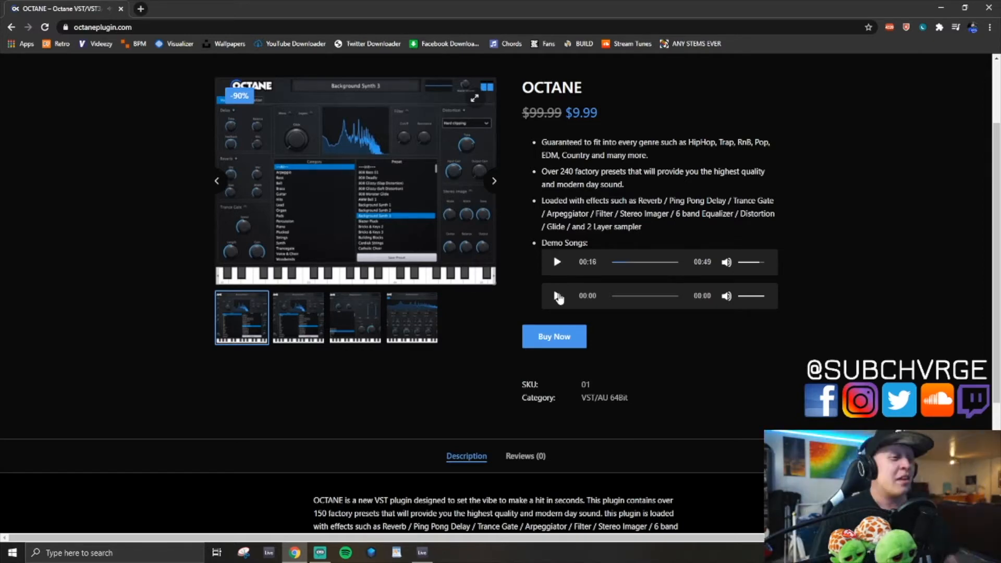
pyautogui.click(557, 295)
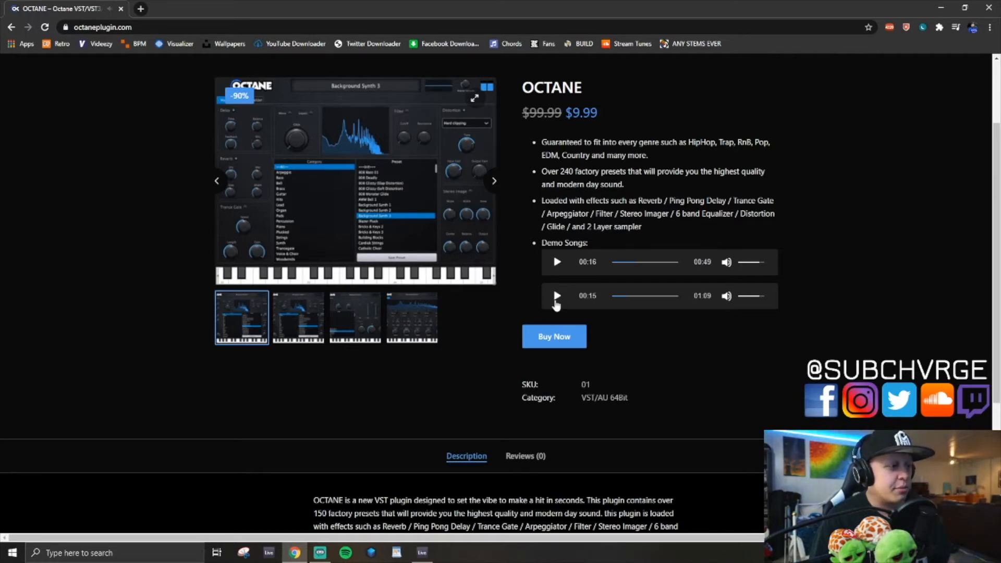
pyautogui.click(557, 296)
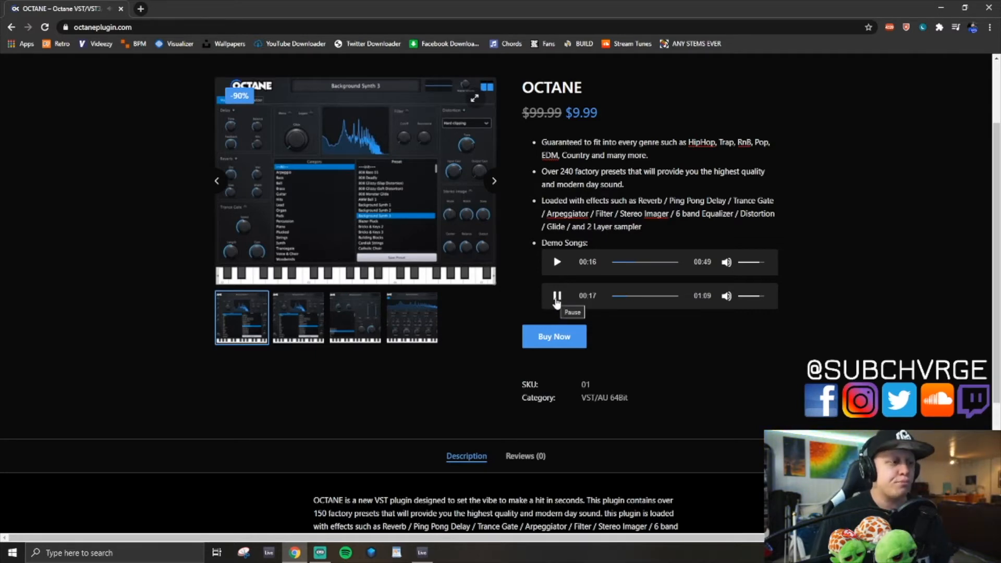
pyautogui.click(557, 296)
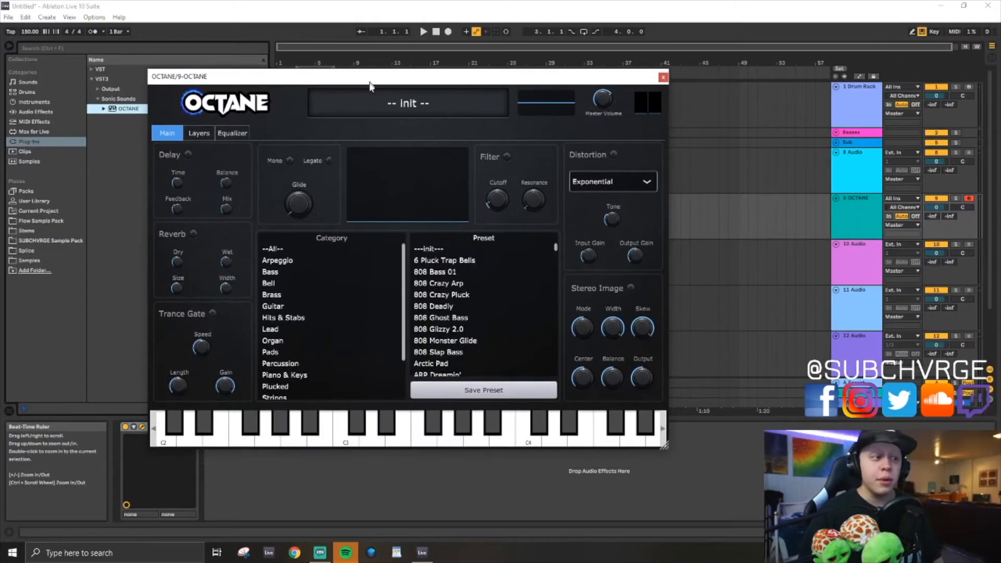
# - Switch to the OCTANE plugin in Ableton Live and browse its preset categories from Arpeggio through Woodwinds
pyautogui.moveTo(370, 84)
pyautogui.mouseDown()
pyautogui.moveTo(383, 67)
pyautogui.moveTo(383, 79)
pyautogui.mouseUp()
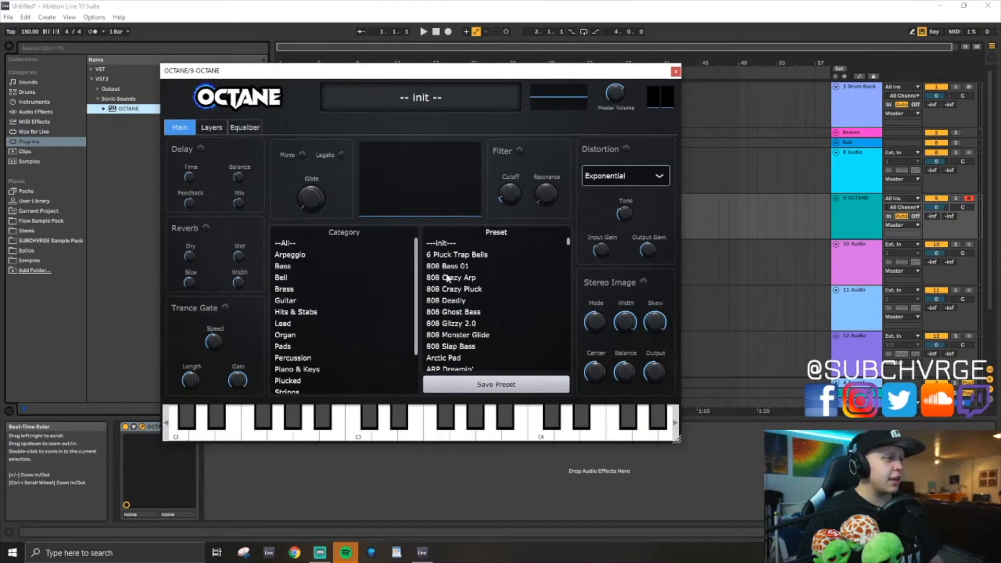
pyautogui.click(307, 255)
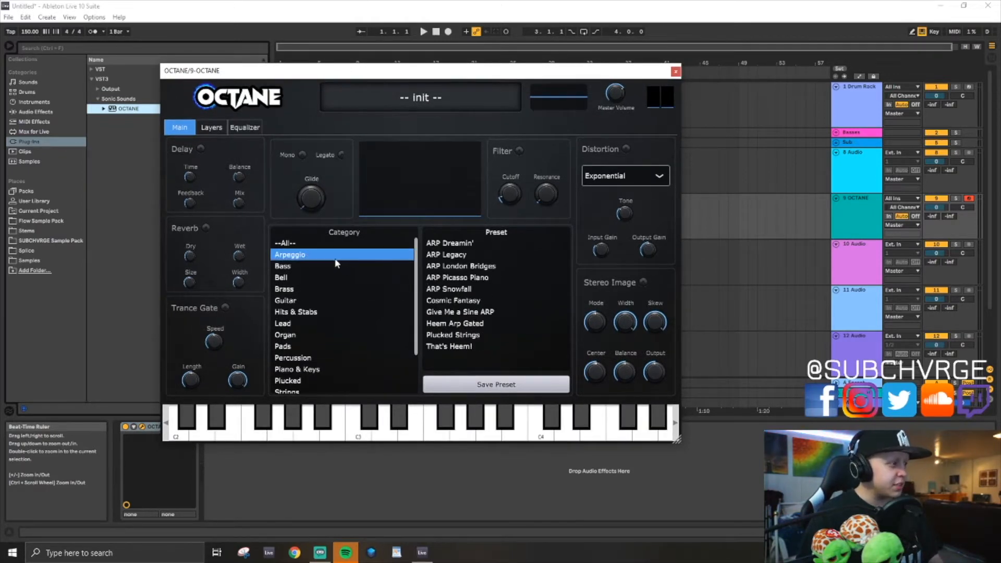
pyautogui.press('Down')
pyautogui.press('Down')
pyautogui.press('Down')
pyautogui.press('Down')
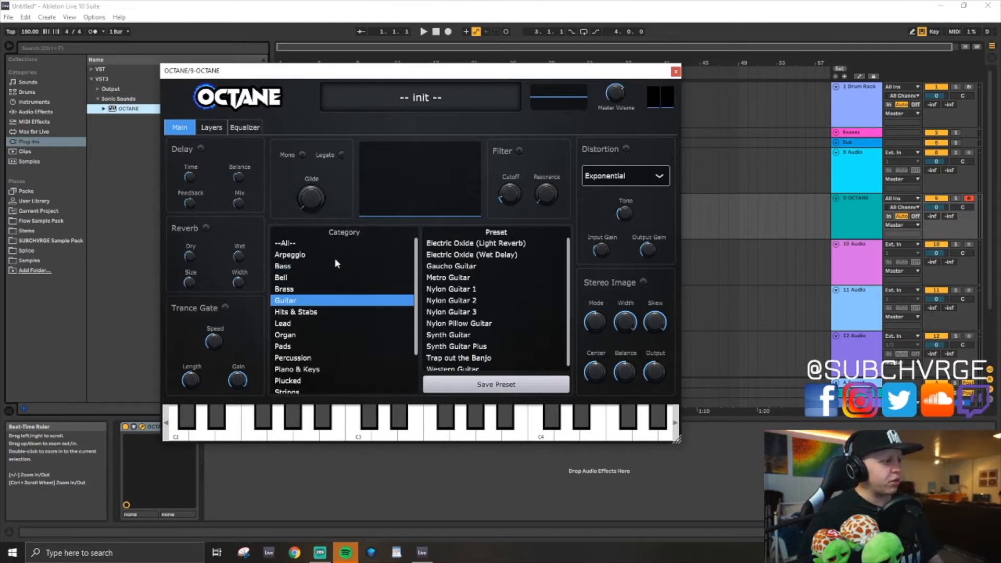
pyautogui.press('Down')
pyautogui.press('Down')
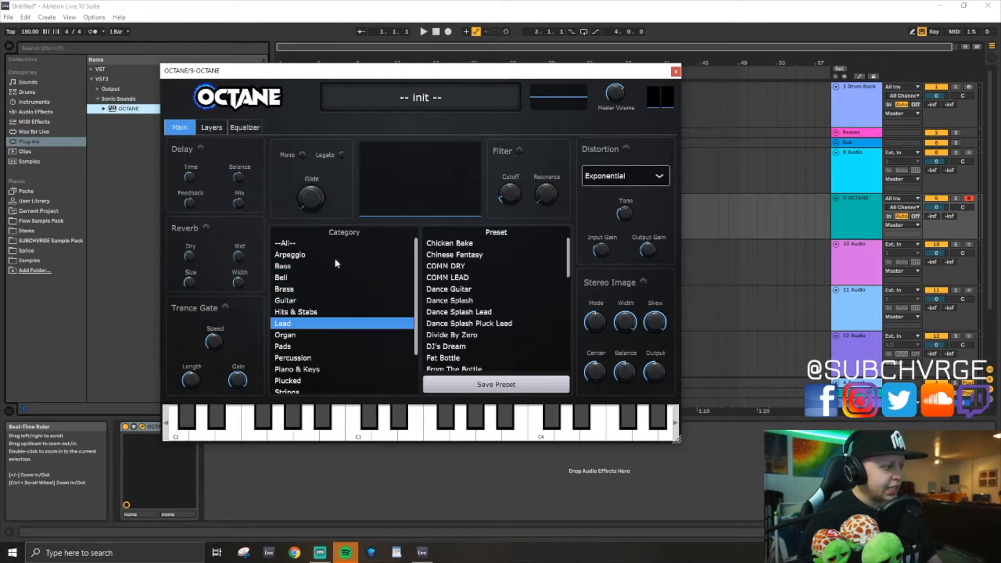
pyautogui.press('Down')
pyautogui.press('Down')
pyautogui.press('Down')
pyautogui.press('Down')
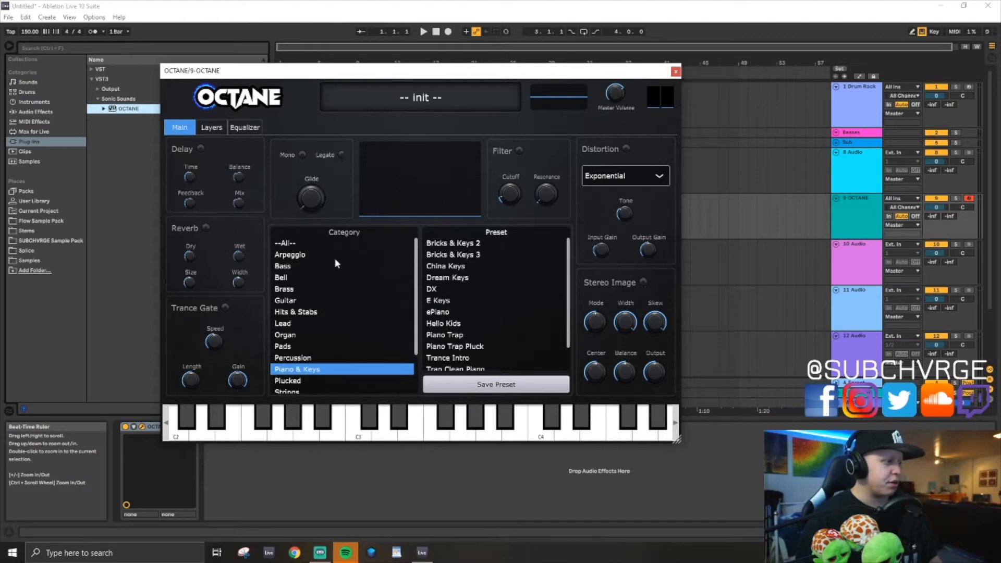
pyautogui.press('Down')
pyautogui.press('Down')
pyautogui.press('Down')
pyautogui.press('Down')
pyautogui.press('Down')
pyautogui.press('Down')
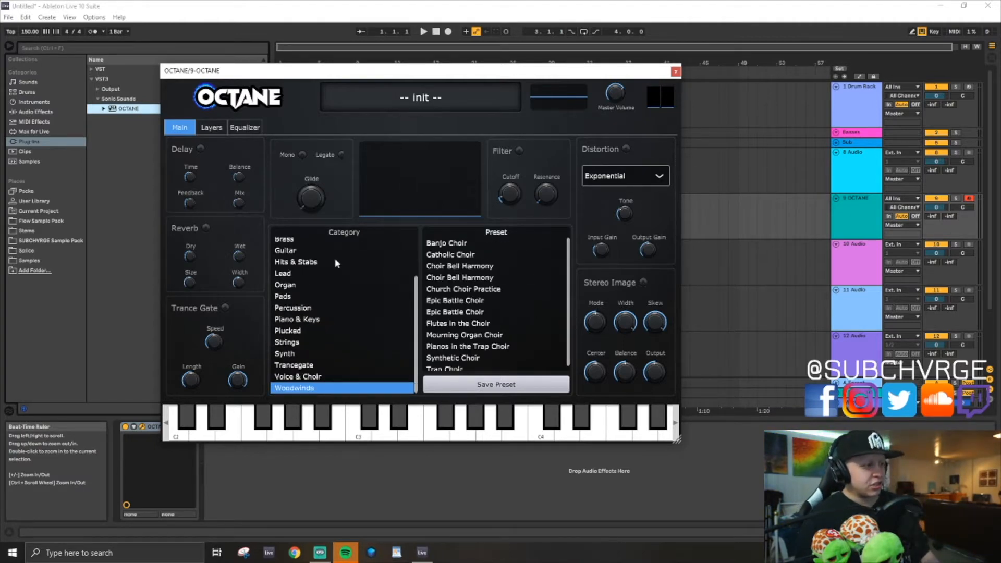
pyautogui.scroll(2, 334, 290)
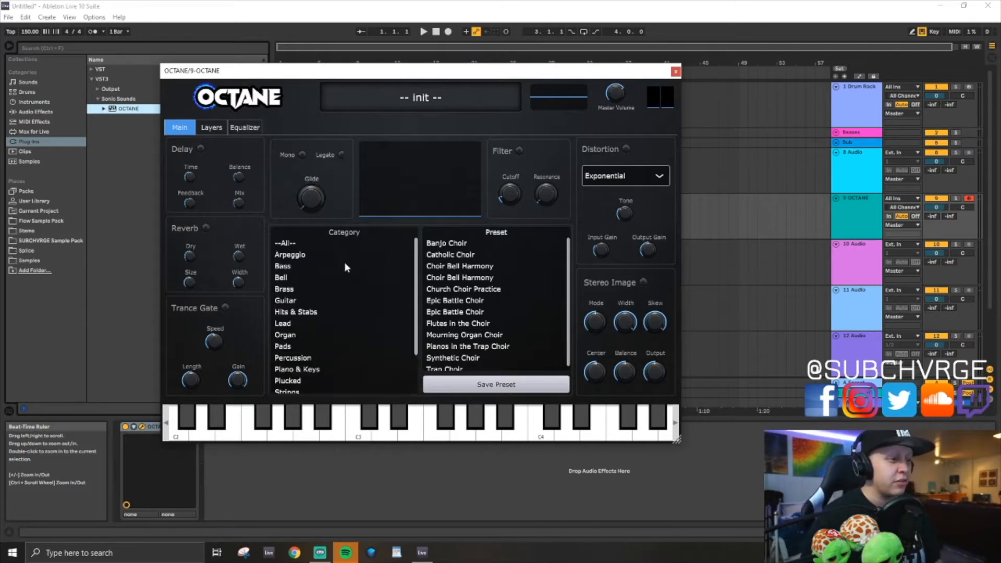
# - Choose ARP London Bridges, then ARP Dreamin' in the Arpeggio category and audition ARP Dreamin' with notes in different octaves
pyautogui.click(308, 255)
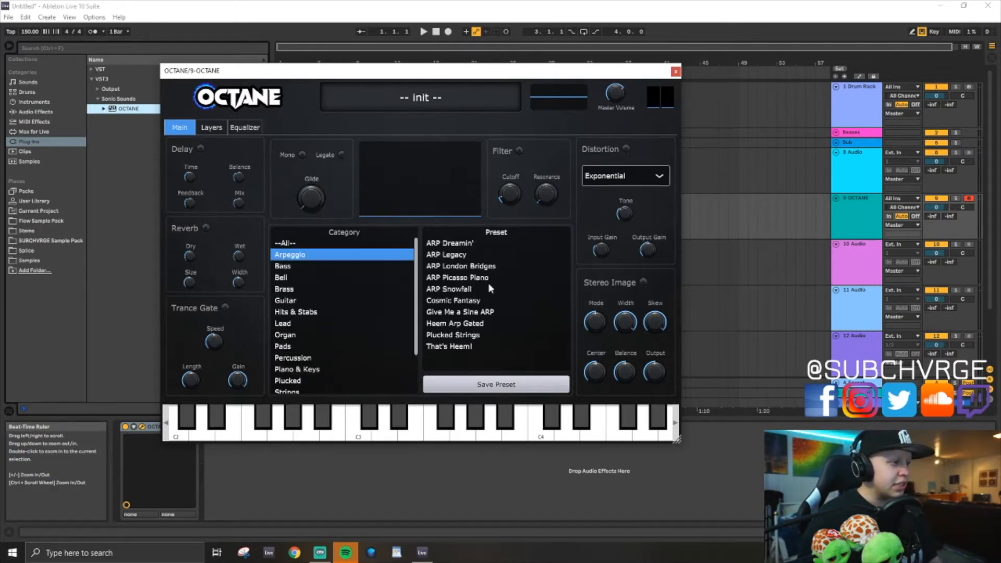
pyautogui.click(481, 265)
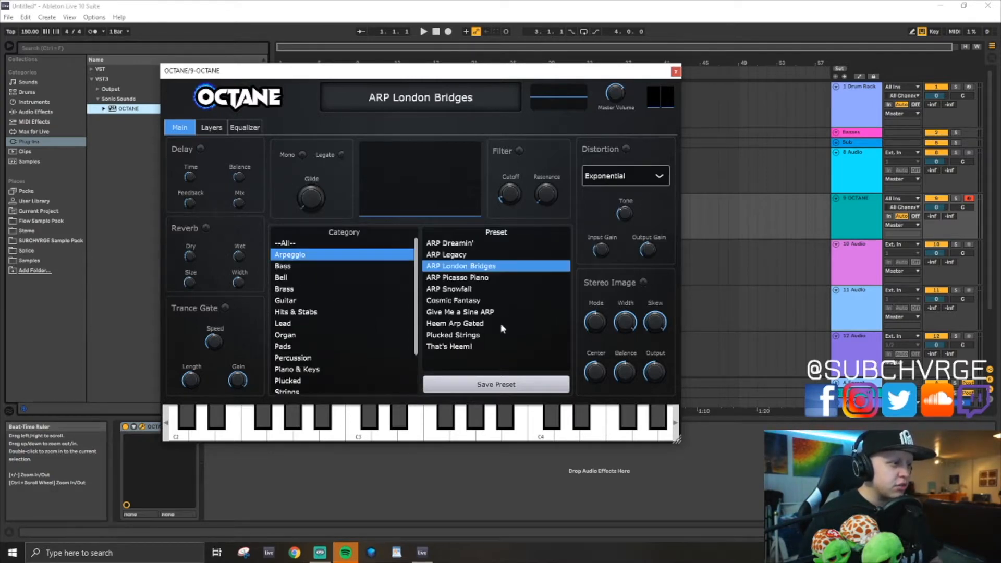
pyautogui.click(480, 243)
pyautogui.press('f')
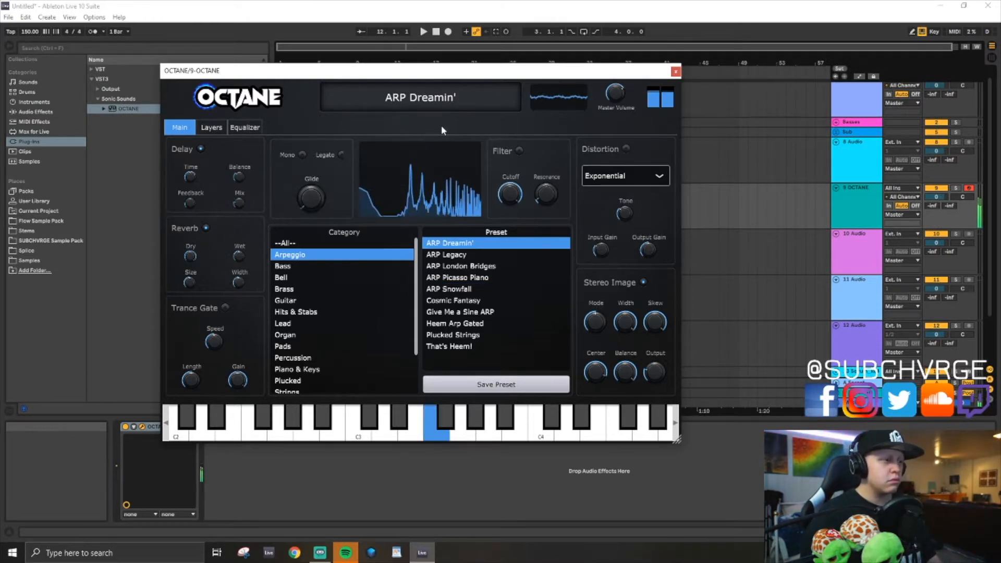
pyautogui.press('z')
pyautogui.press('f')
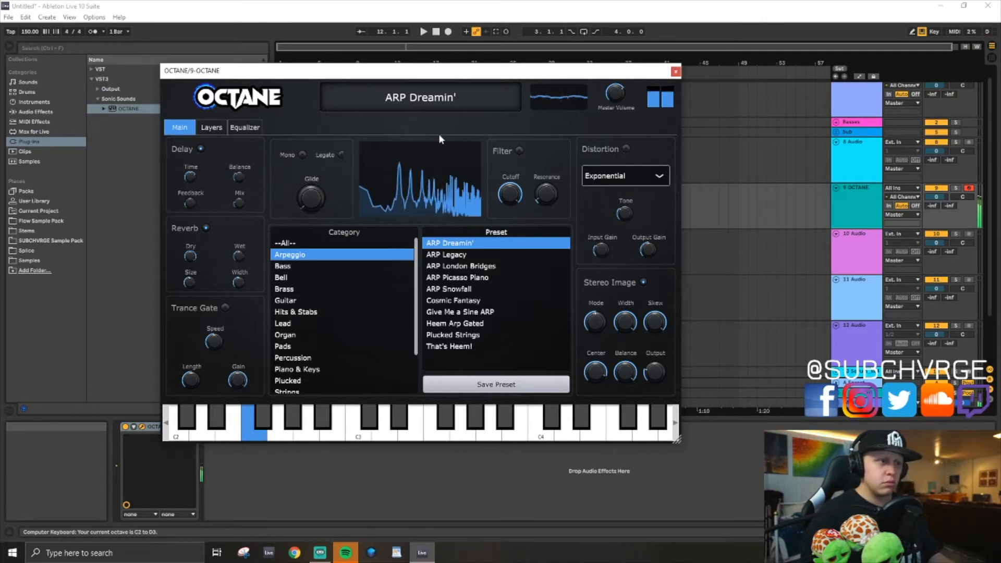
pyautogui.press('x')
pyautogui.press('f')
# - Audition the ARP Legacy preset with single notes and chords in several octaves, then load ARP Snowfall
pyautogui.click(477, 255)
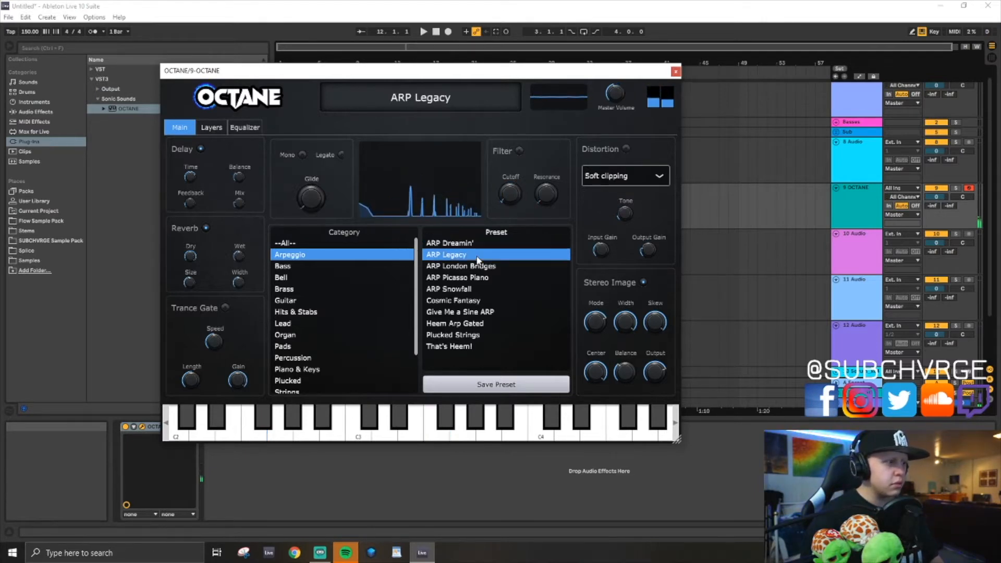
pyautogui.press('f')
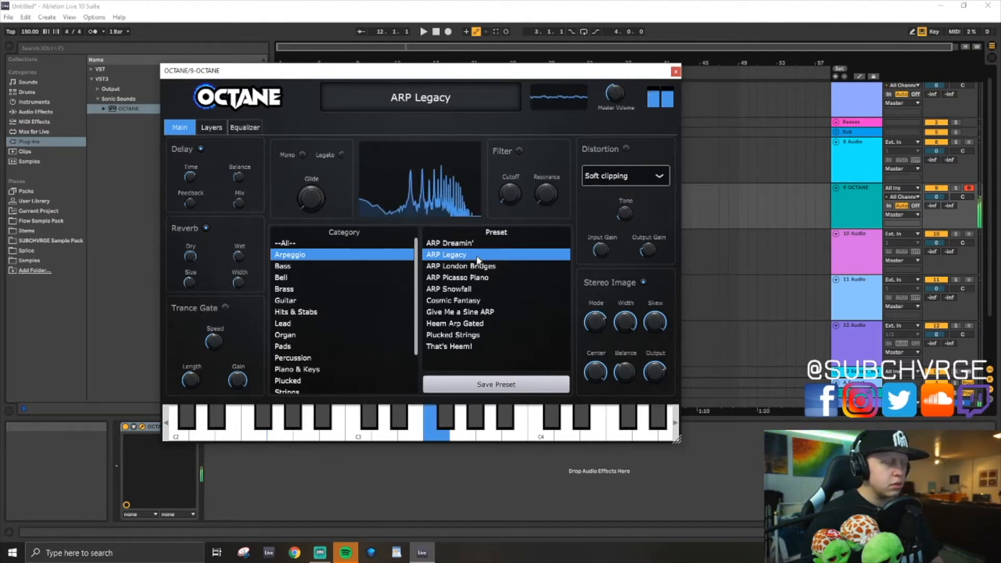
pyautogui.press('x')
pyautogui.press('f')
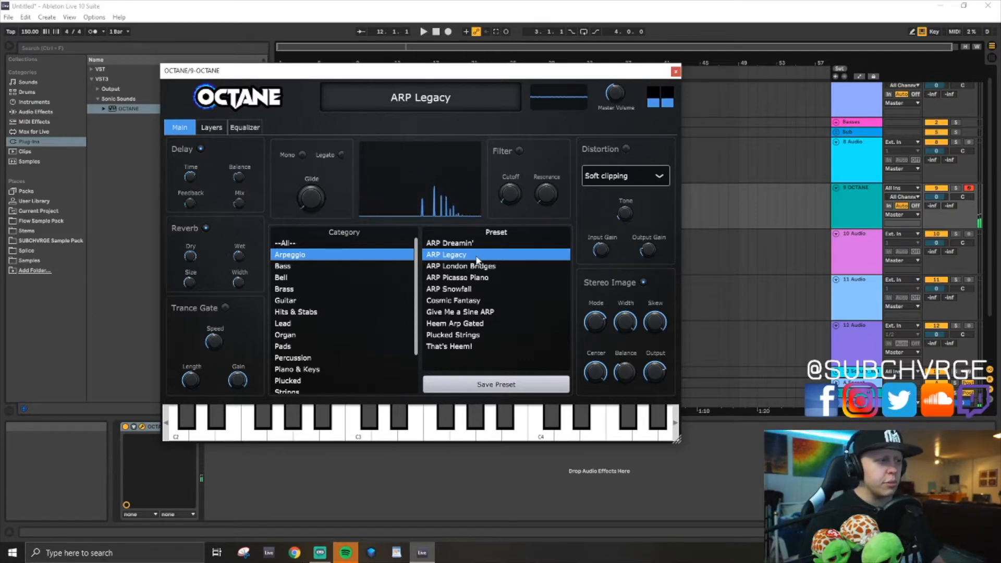
pyautogui.press('f')
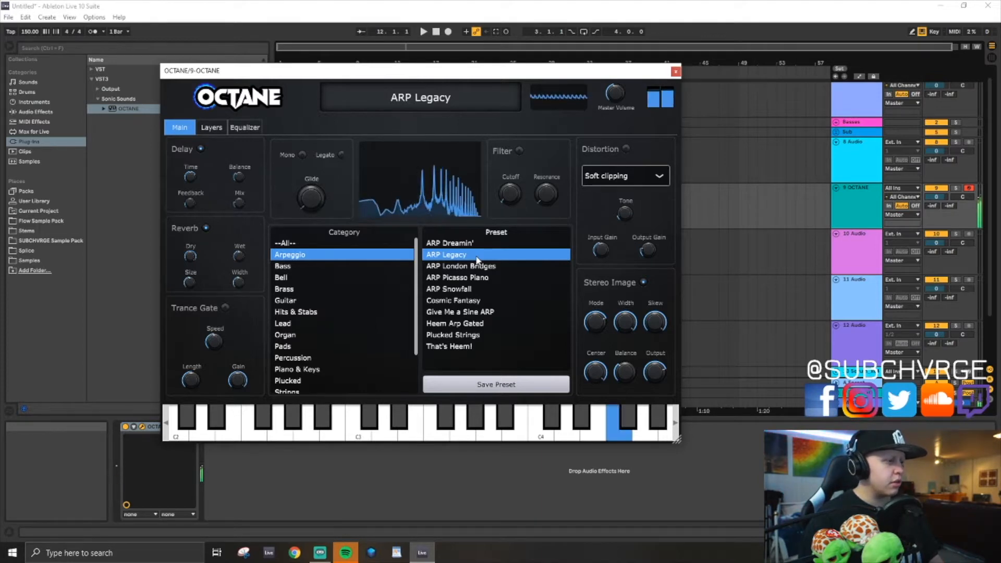
pyautogui.press('a')
pyautogui.press('f')
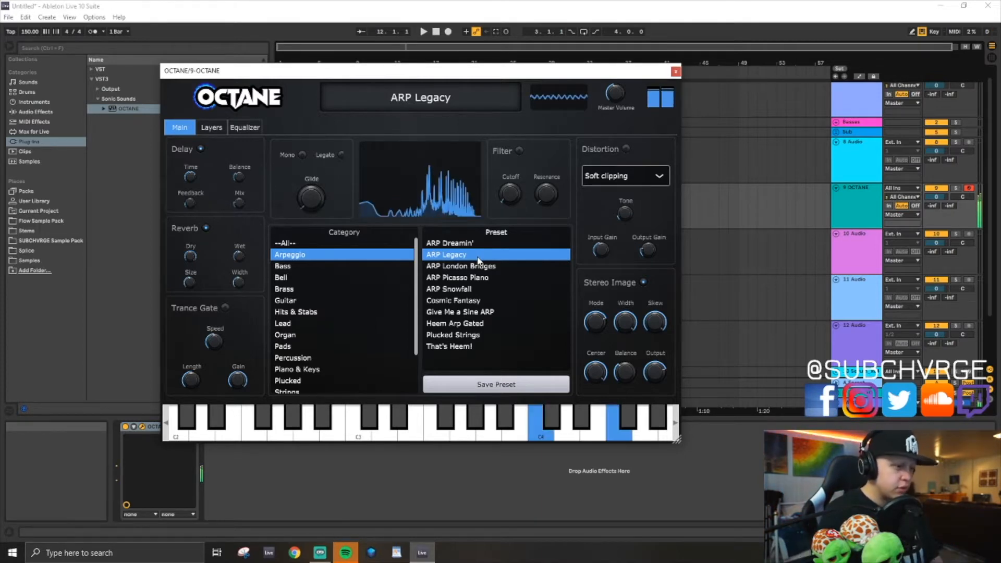
pyautogui.press('z')
pyautogui.press('a')
pyautogui.press('f')
pyautogui.press('u')
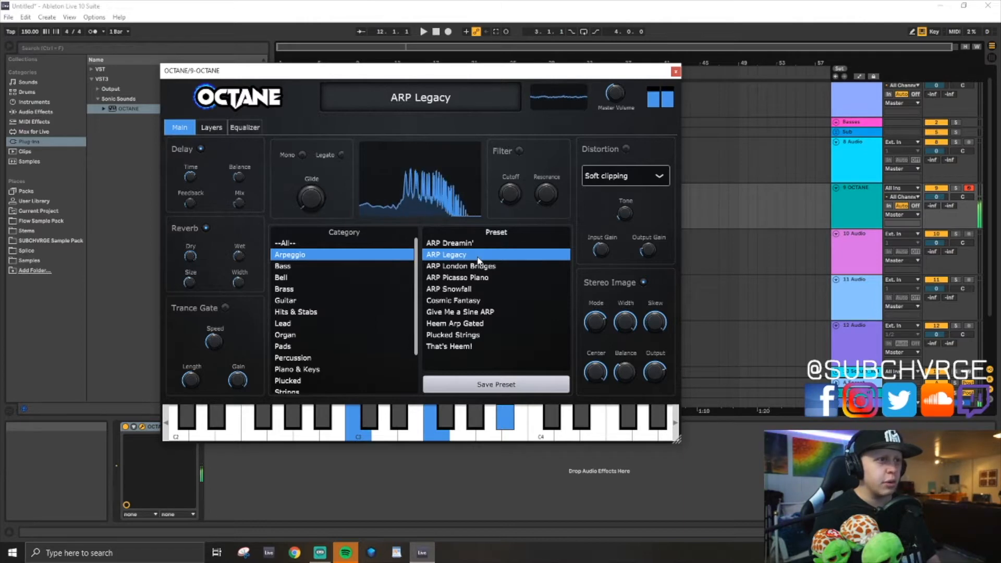
pyautogui.press('e')
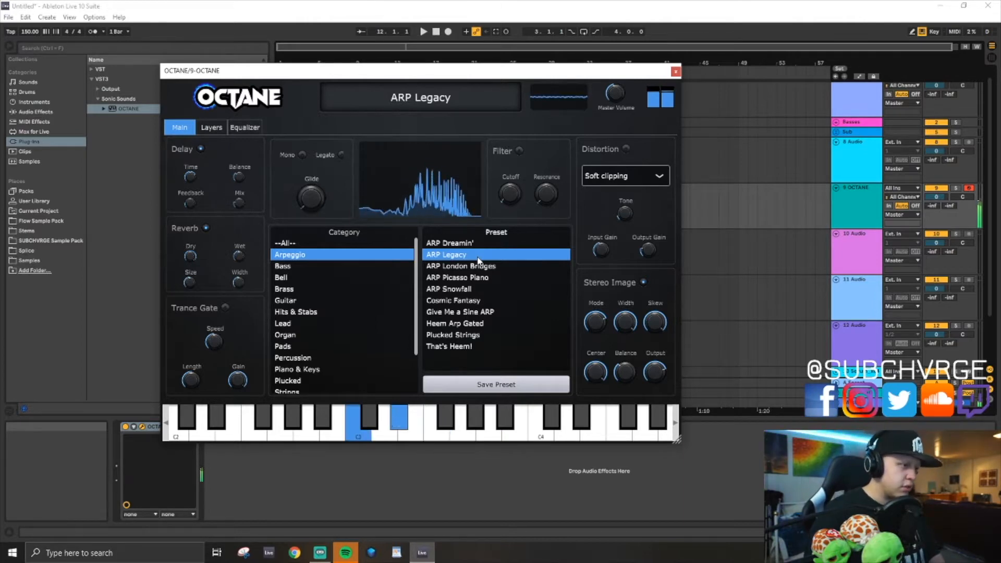
pyautogui.click(461, 289)
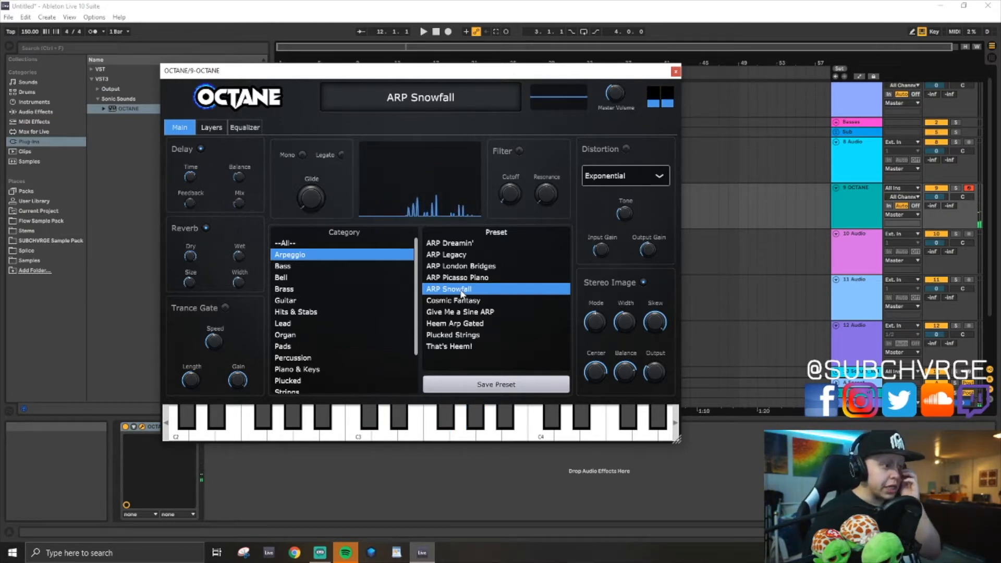
# - Load the Trap Pad preset from the Pads category and audition it with notes in a lower octave
pyautogui.click(365, 346)
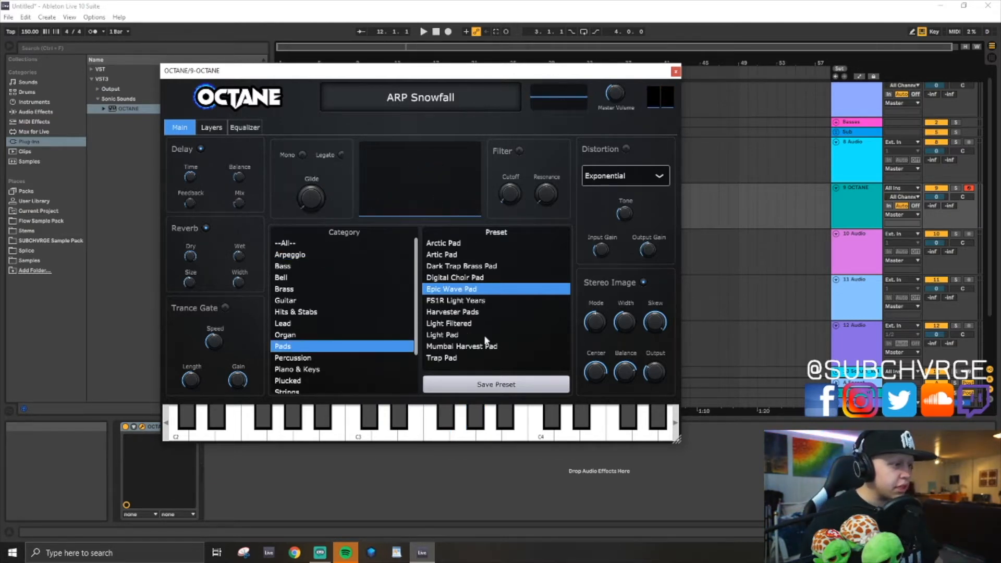
pyautogui.click(464, 359)
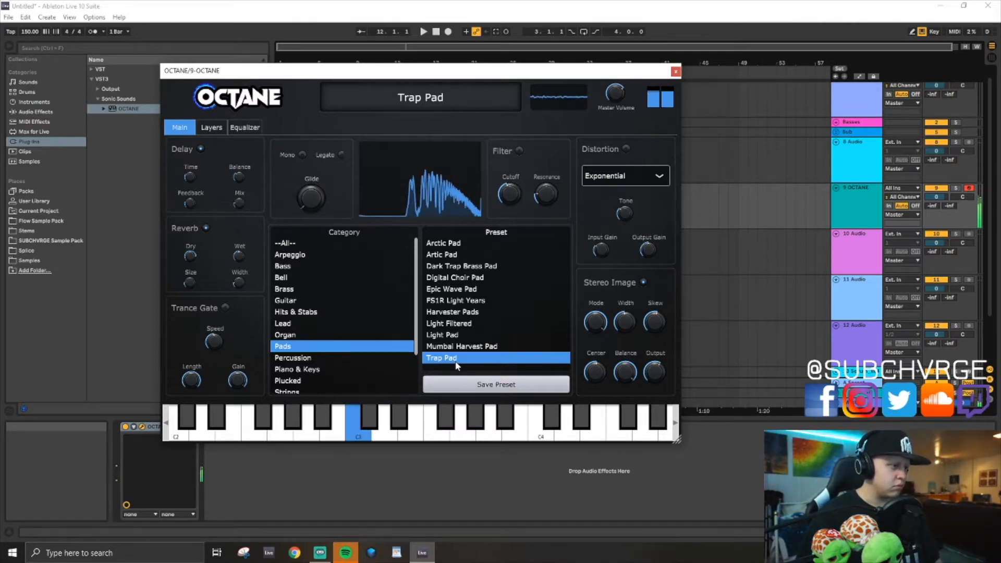
pyautogui.press('z')
pyautogui.press('f')
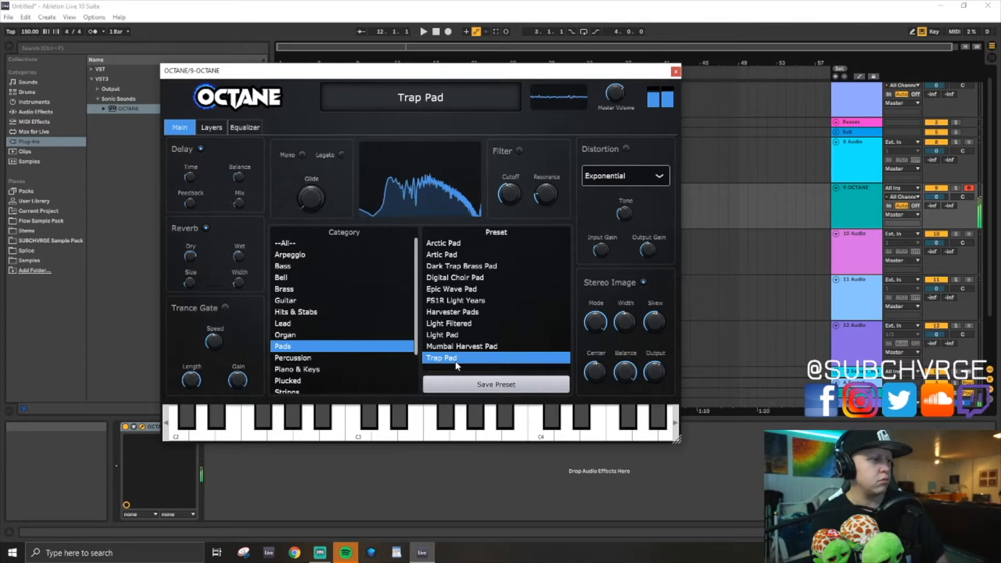
pyautogui.press('o')
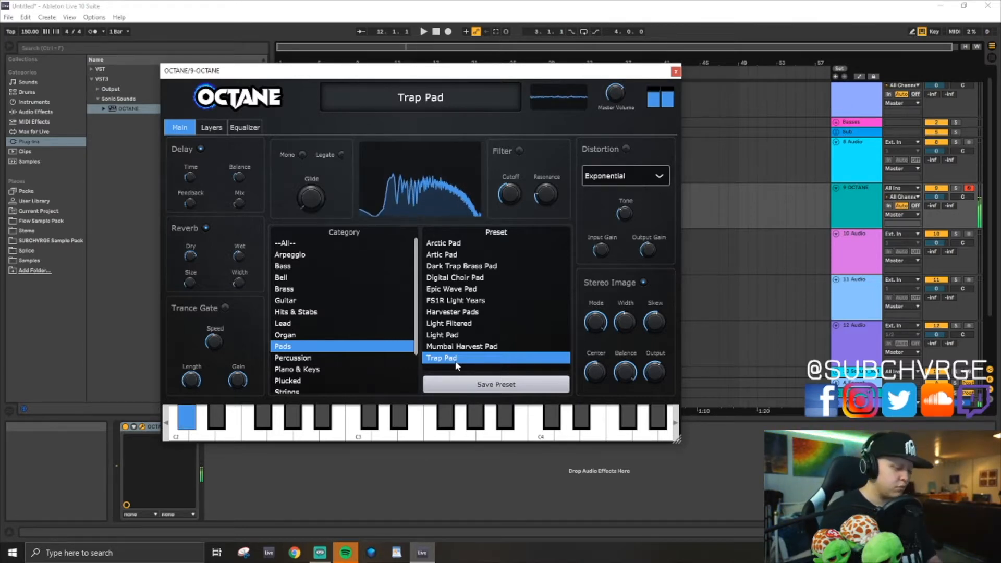
pyautogui.press('a')
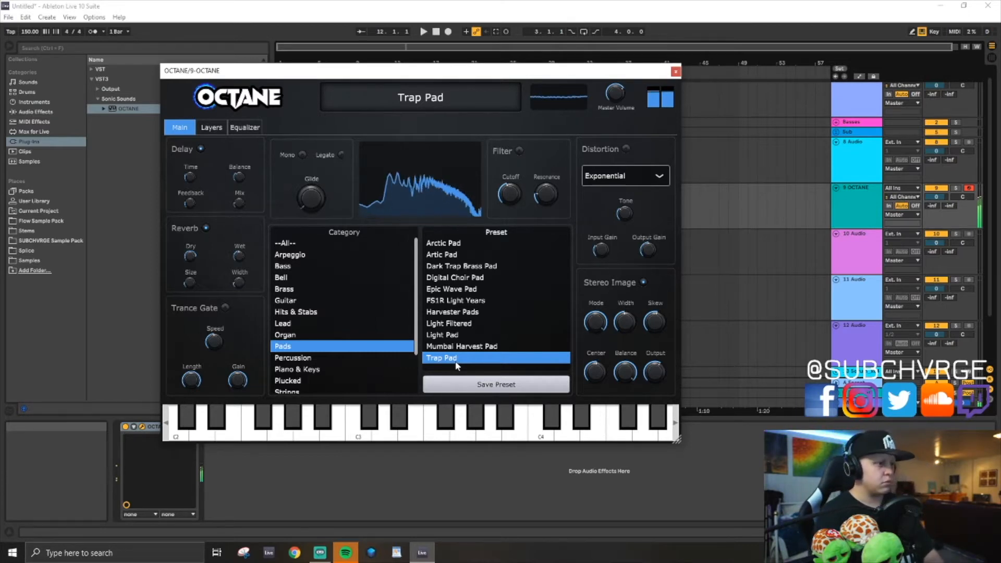
# - Load the Epic Wave Pad preset and audition it with low notes
pyautogui.click(471, 289)
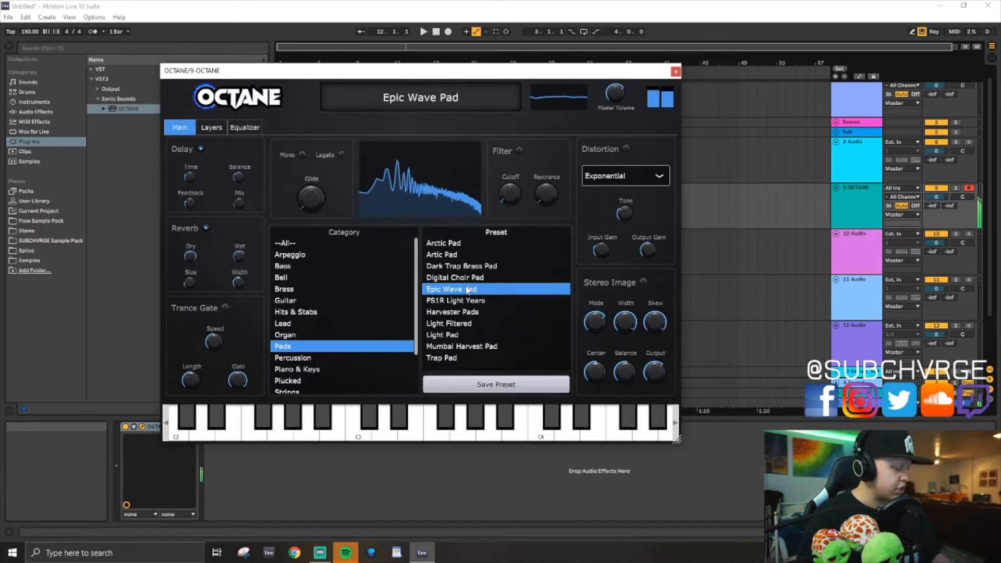
pyautogui.press('e')
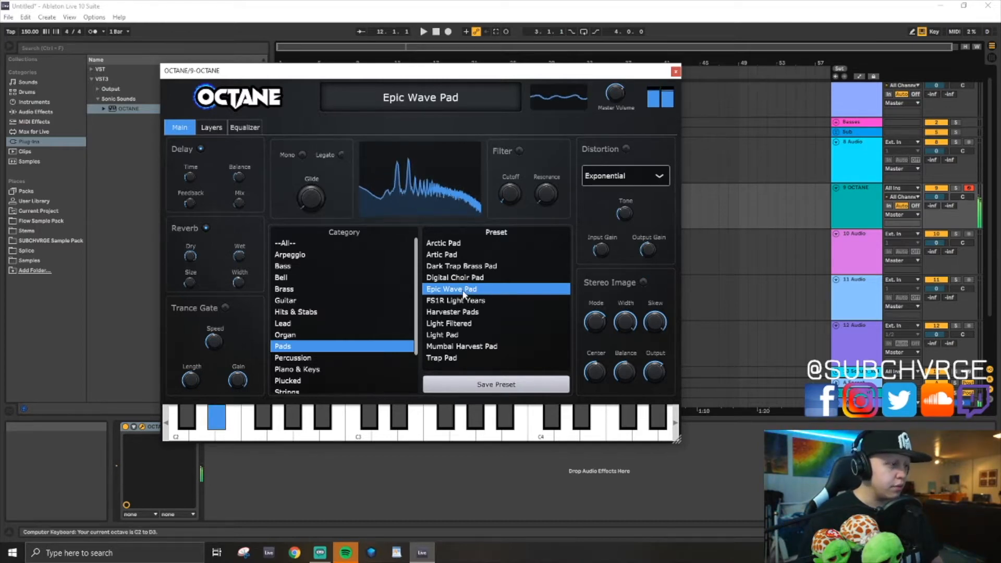
pyautogui.press('z')
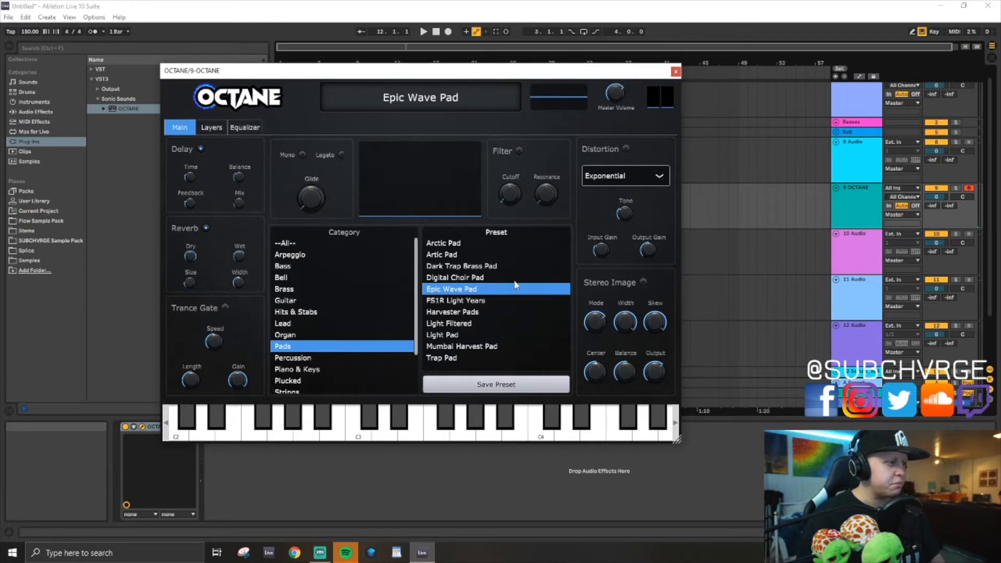
# - Load the COMM DRY preset from the Lead category and audition it with notes across several octaves
pyautogui.click(291, 325)
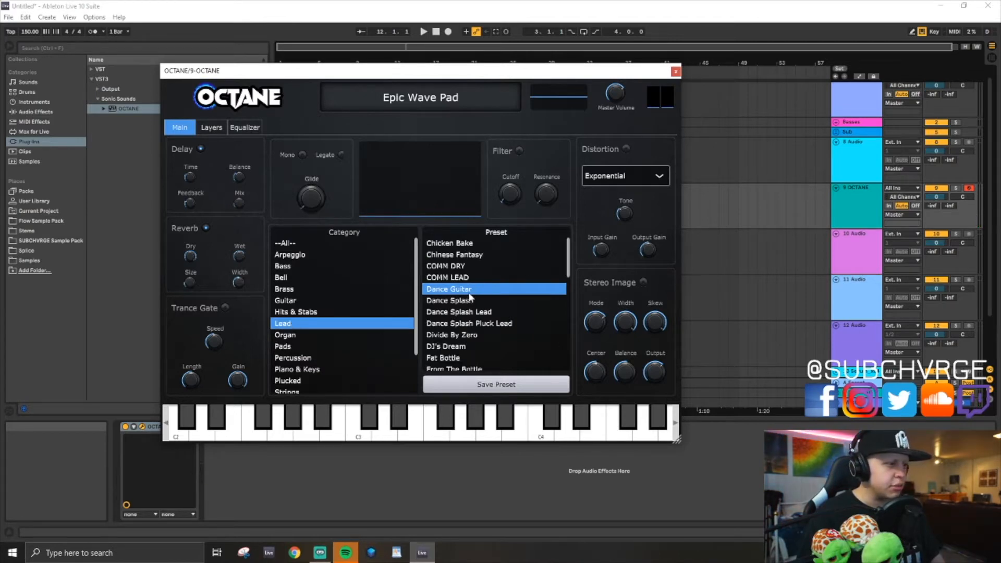
pyautogui.click(476, 267)
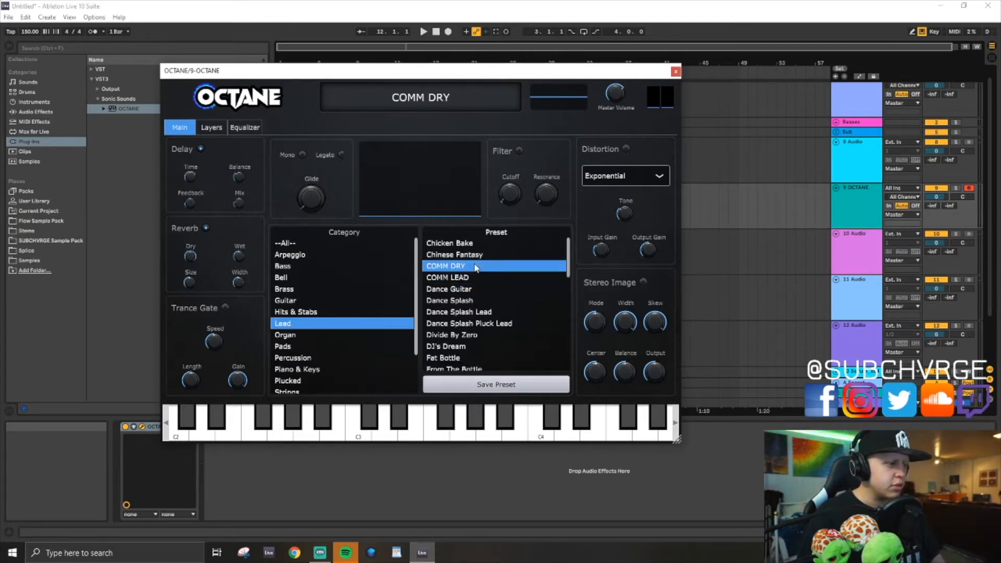
pyautogui.press('a')
pyautogui.press('z')
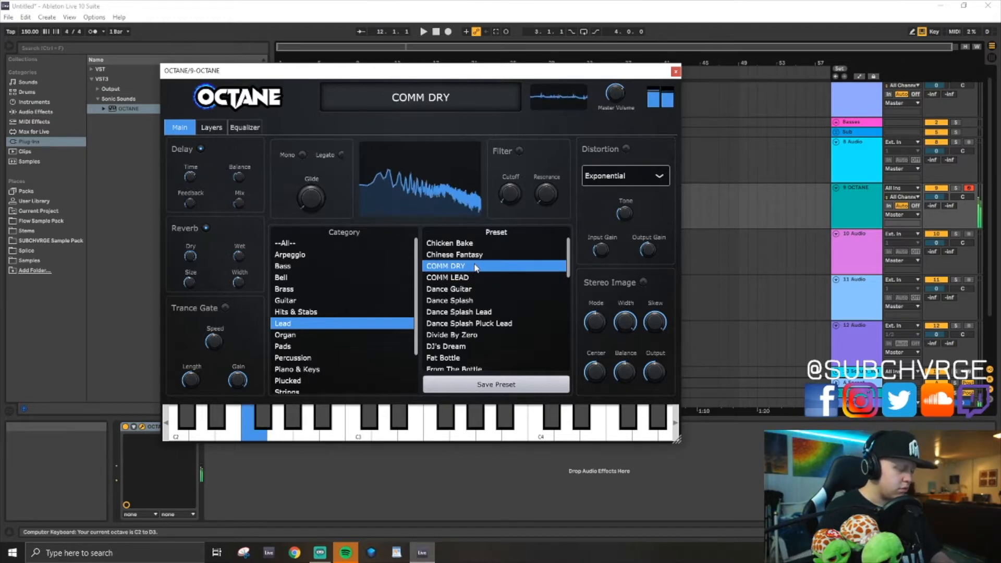
pyautogui.press('x')
pyautogui.press('x')
pyautogui.press('z')
pyautogui.press('w')
pyautogui.press('a')
pyautogui.press('t')
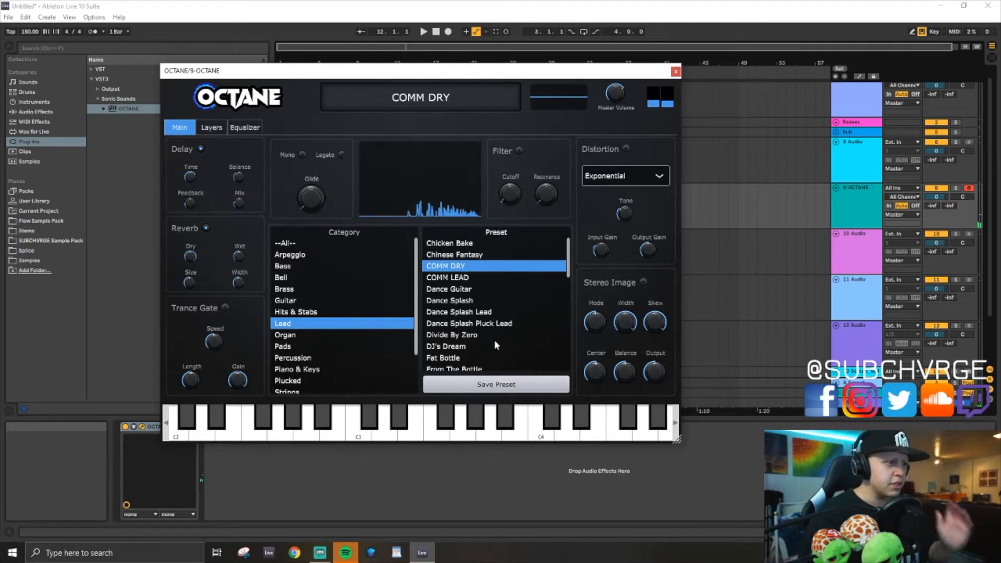
# - Load the Dance Splash preset from the Lead category and audition it with notes and two-note chords in different octaves
pyautogui.click(480, 302)
pyautogui.press('w')
pyautogui.press('f')
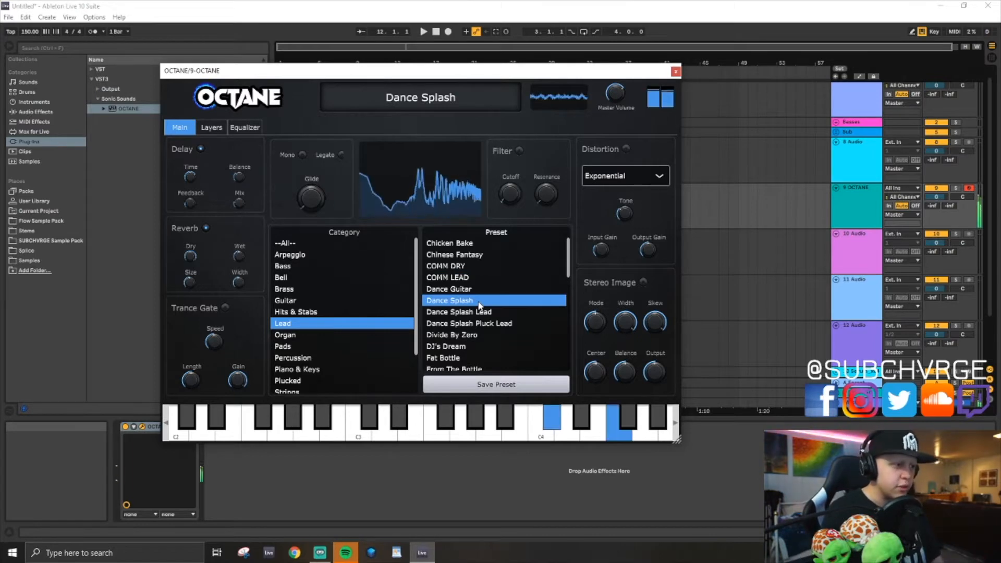
pyautogui.press('w')
pyautogui.press('f')
pyautogui.press('w')
pyautogui.press('f')
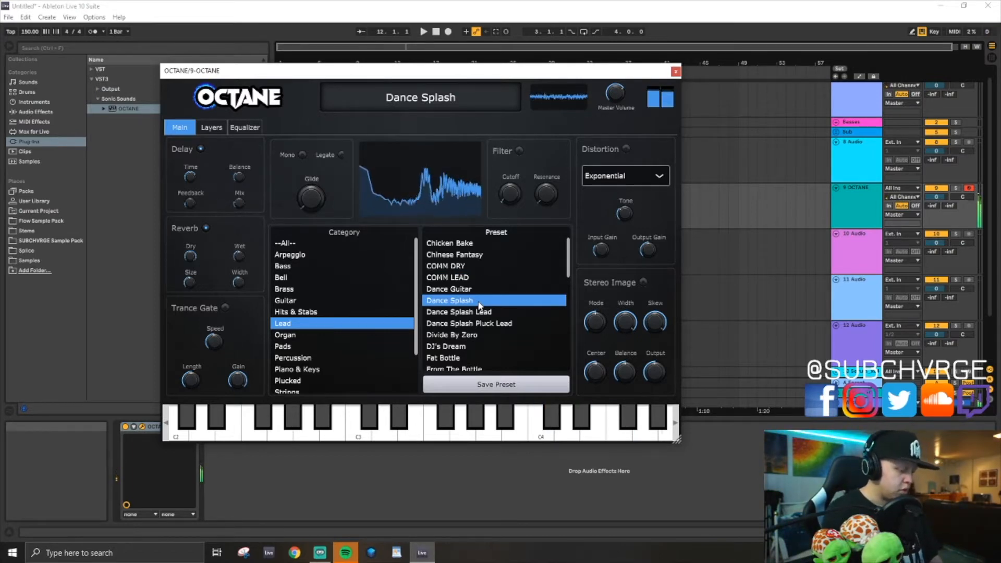
pyautogui.press('w')
pyautogui.press('f')
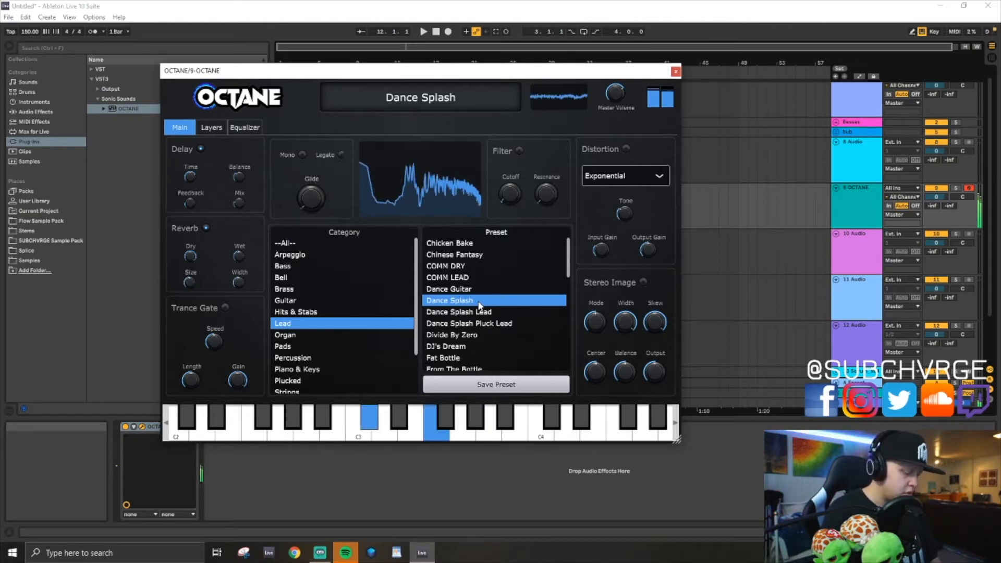
pyautogui.press('h')
pyautogui.press('o')
pyautogui.press('y')
pyautogui.press('h')
pyautogui.press('w')
pyautogui.press('f')
pyautogui.press('y')
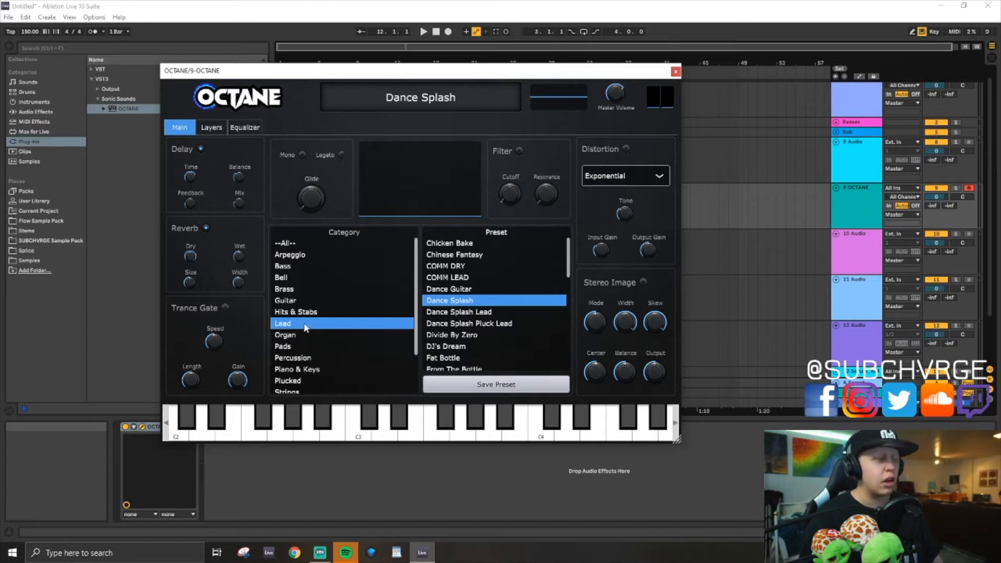
# - Load the Heem Arp Gated preset from the Arpeggio category
pyautogui.click(301, 255)
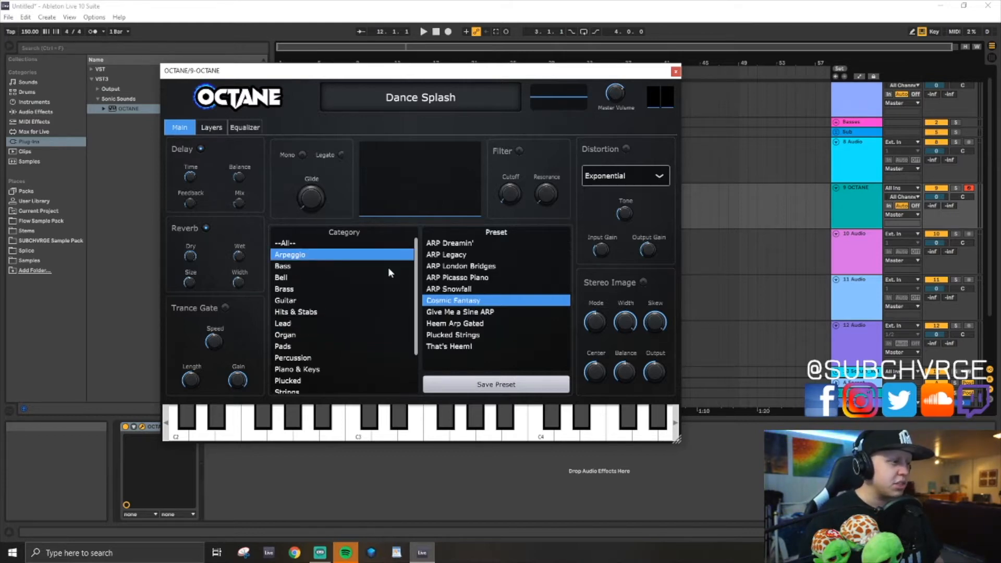
pyautogui.click(497, 324)
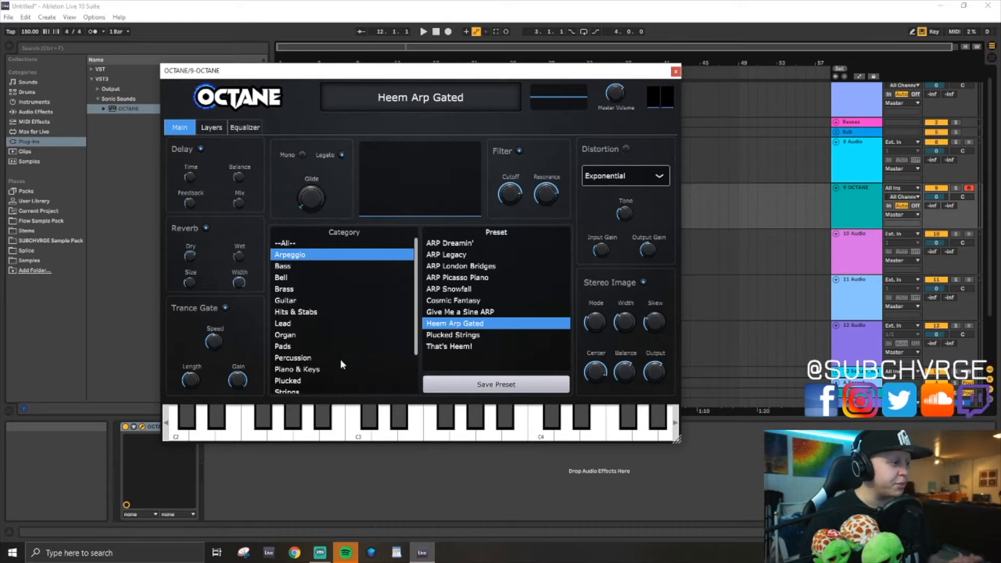
# - Load the Orchestral Hit preset from the Hits & Stabs category and audition it with repeated notes in different octaves
pyautogui.click(300, 312)
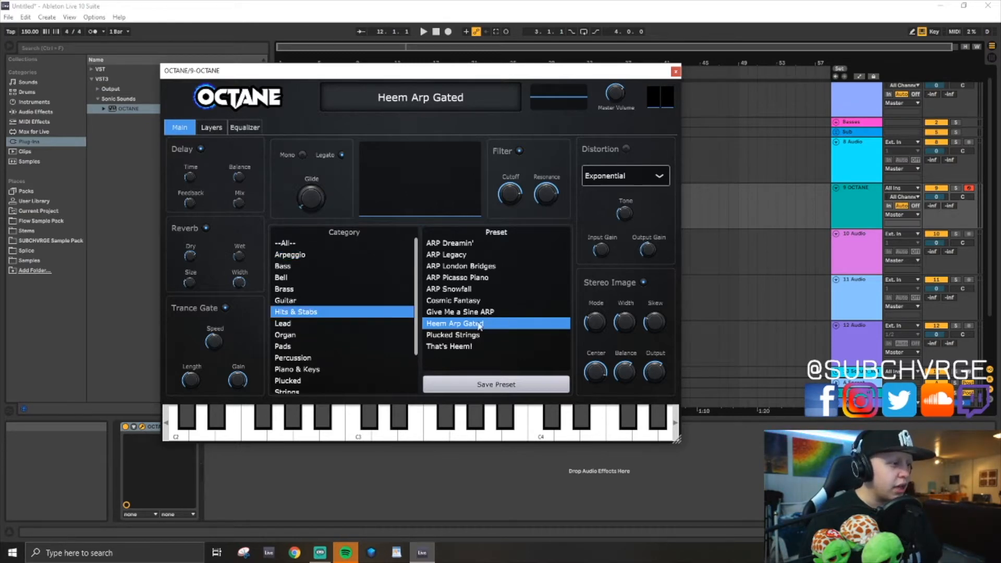
pyautogui.click(315, 302)
pyautogui.click(307, 313)
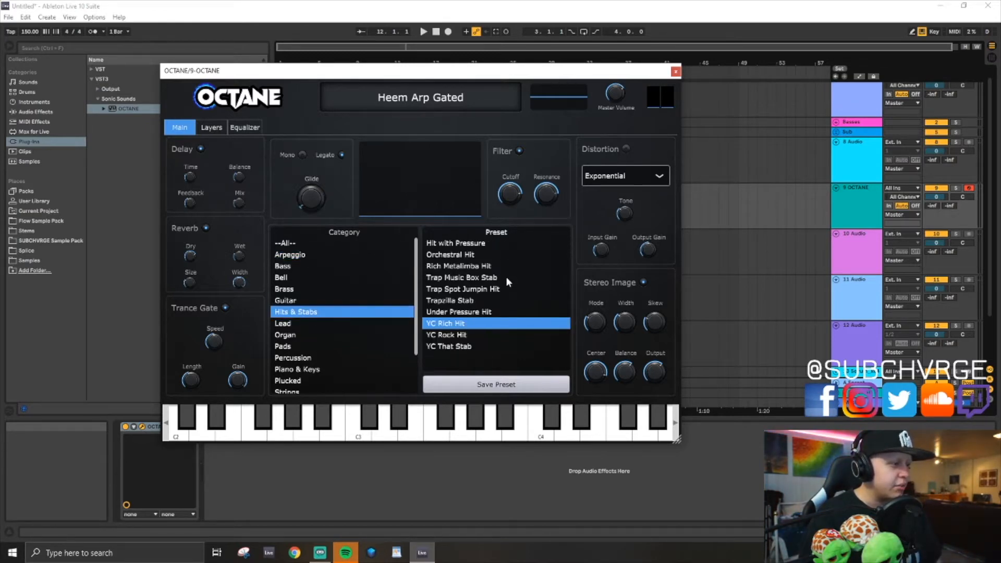
pyautogui.click(491, 260)
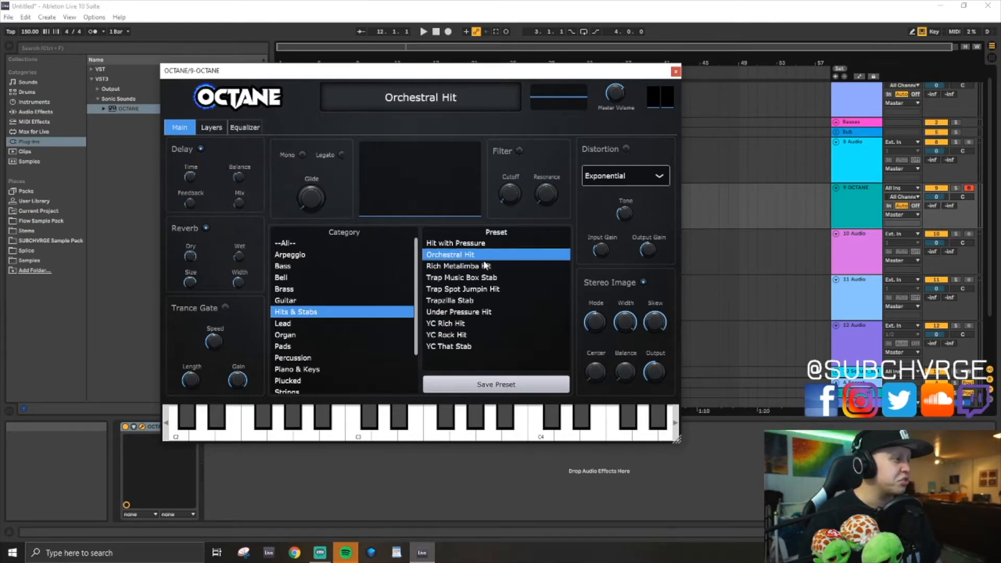
pyautogui.press('f')
pyautogui.press('x')
pyautogui.press('f')
pyautogui.press('f')
pyautogui.press('z')
pyautogui.press('f')
pyautogui.press('z')
pyautogui.press('f')
pyautogui.press('x')
pyautogui.press('f')
pyautogui.press('o')
pyautogui.press('o')
pyautogui.press('f')
pyautogui.press('u')
pyautogui.press('a')
pyautogui.press('w')
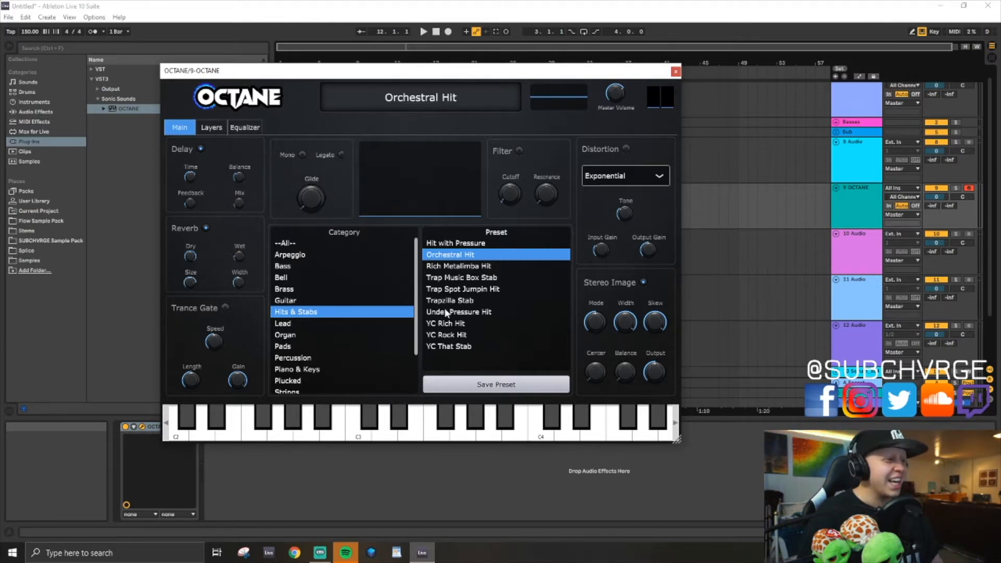
# - Load the Synth Lead Trapgate preset from the Trancegate category
pyautogui.scroll(-2, 381, 307)
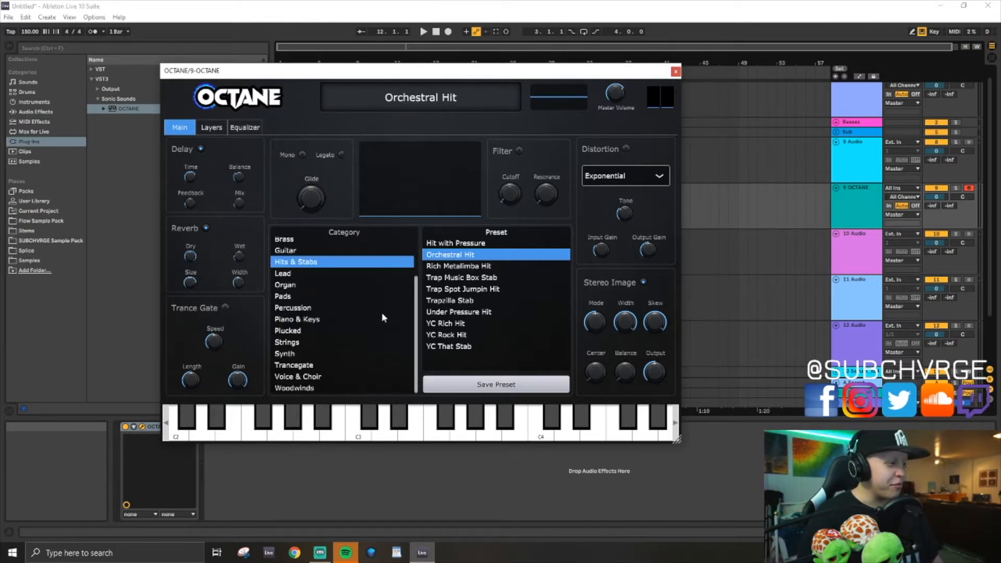
pyautogui.click(313, 365)
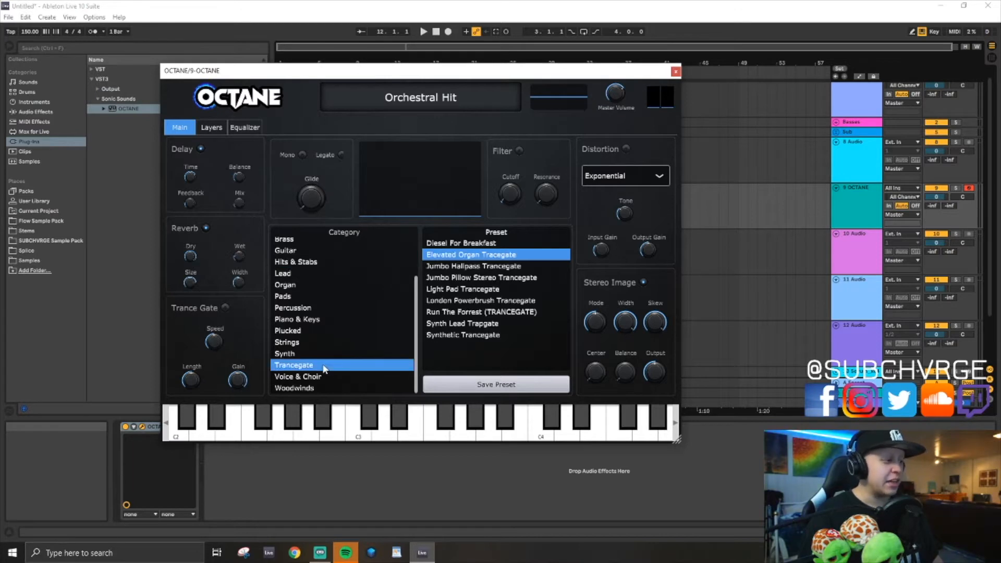
pyautogui.click(515, 324)
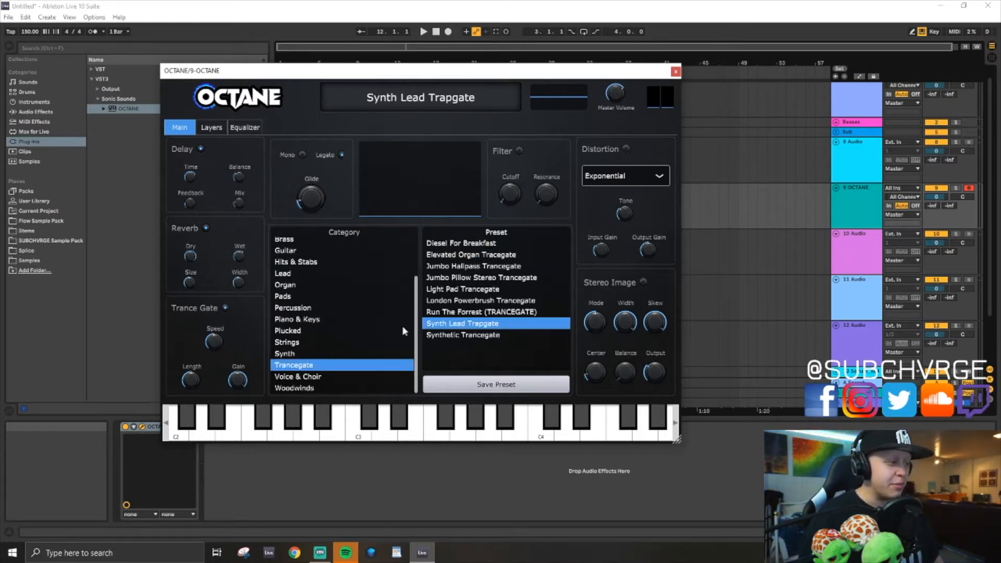
# - Load the Elevated Organ Tracegate preset and audition it with single notes and chords, shifting down to the C2 octave
pyautogui.click(516, 255)
pyautogui.press('f')
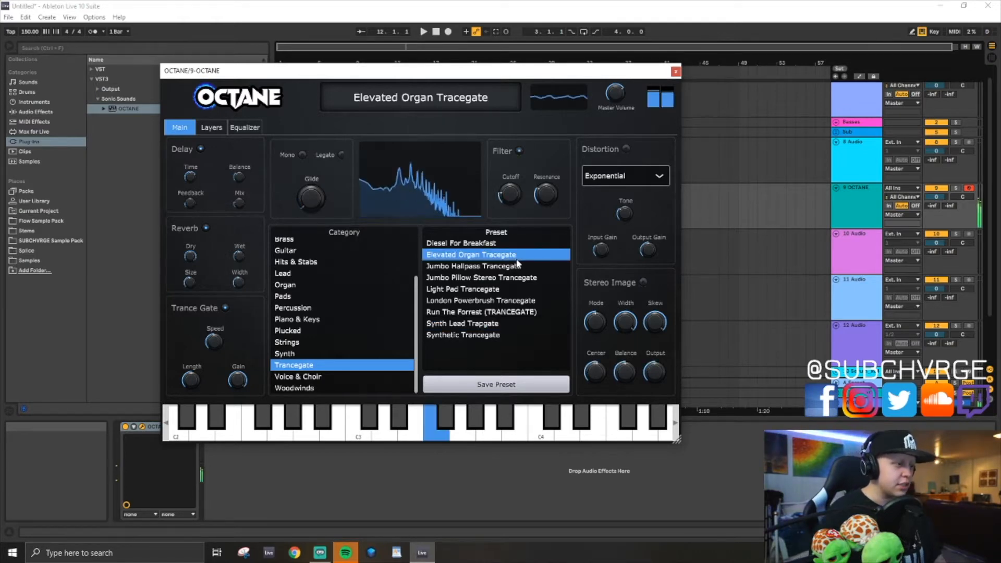
pyautogui.press('z')
pyautogui.press('f')
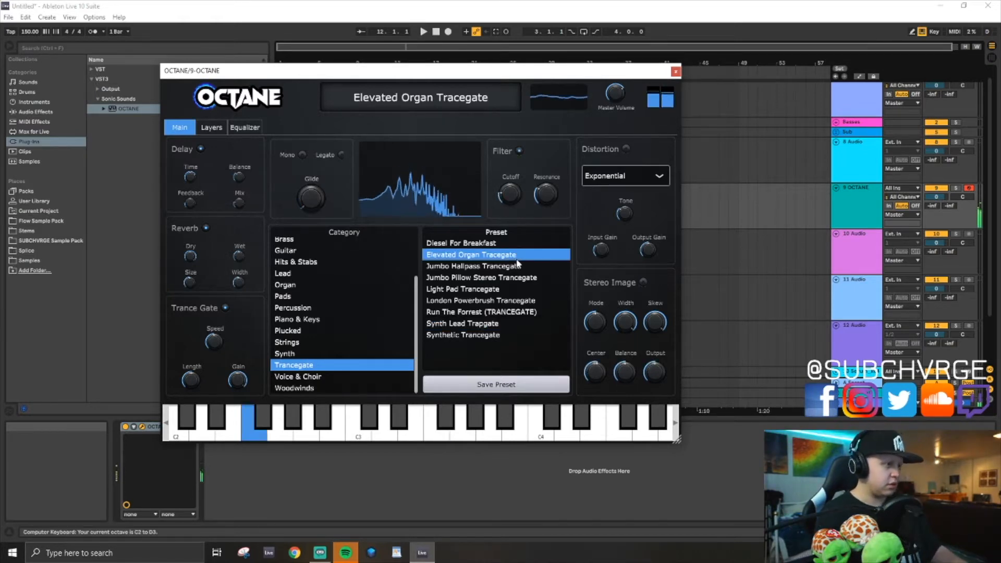
pyautogui.press('y')
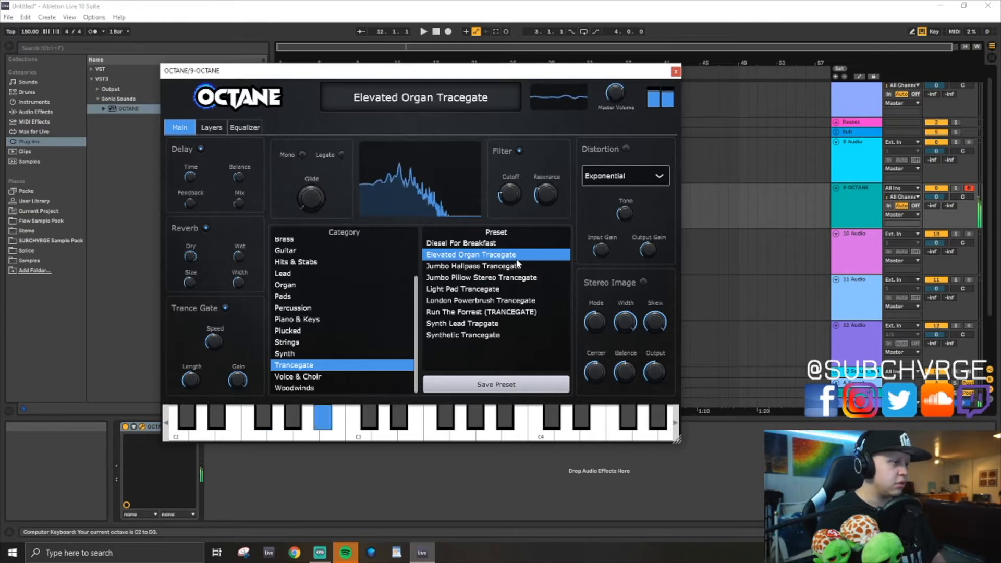
pyautogui.press('f')
pyautogui.press('y')
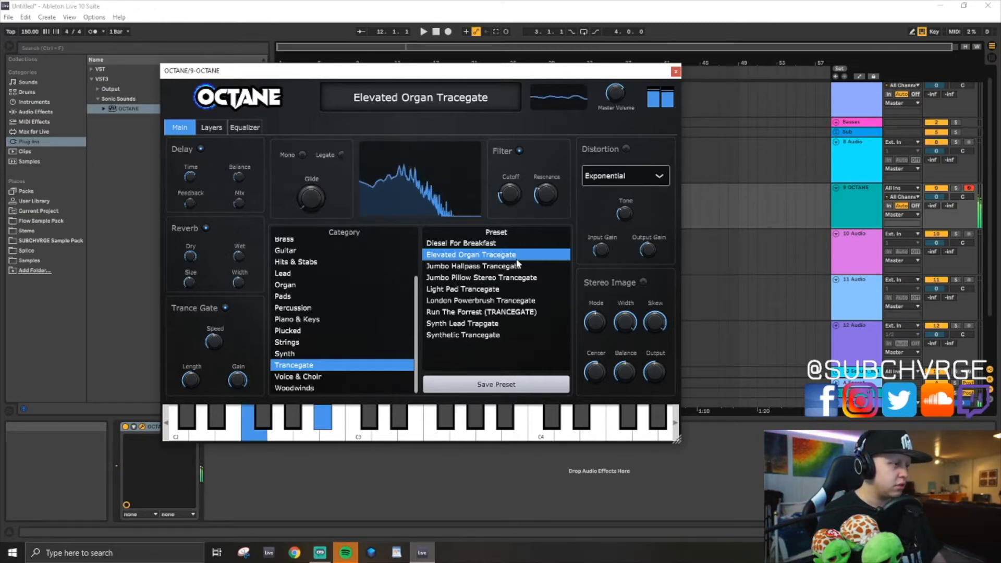
pyautogui.press('w')
pyautogui.press('k')
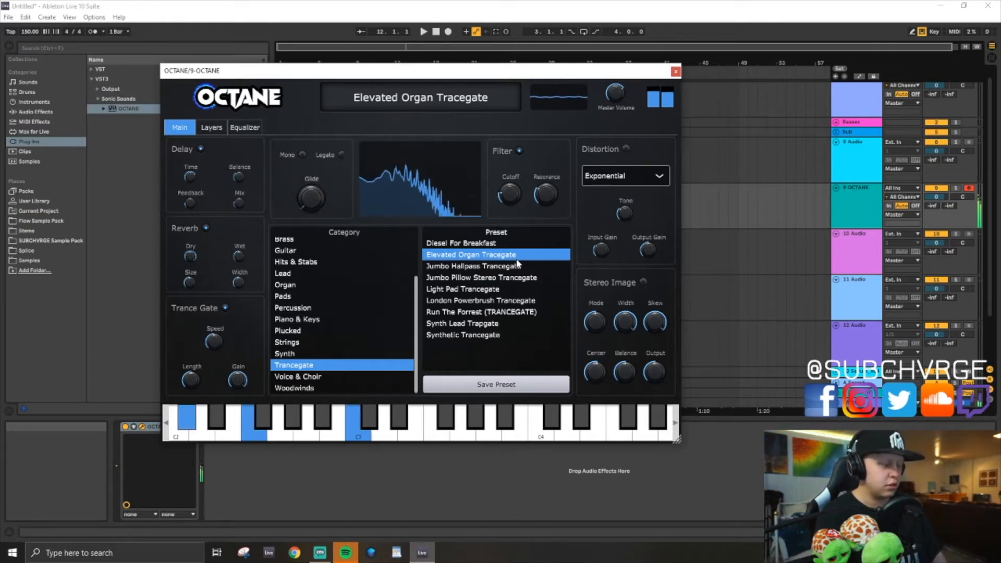
pyautogui.press('a')
pyautogui.press('e')
pyautogui.press('u')
pyautogui.press('o')
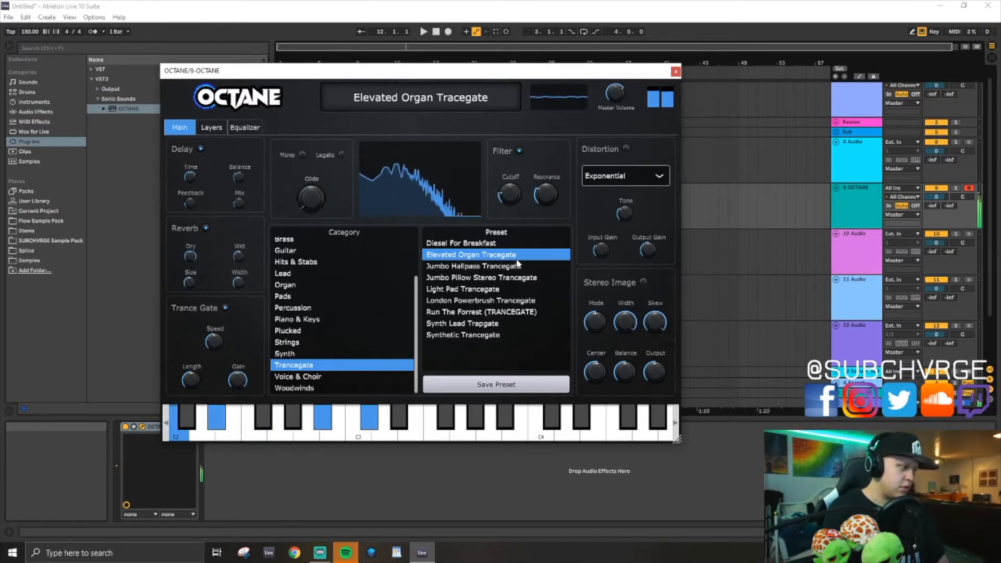
# - Load the Diesel For Breakfast preset and audition it with low chords in the C2 octave
pyautogui.click(519, 244)
pyautogui.press('f')
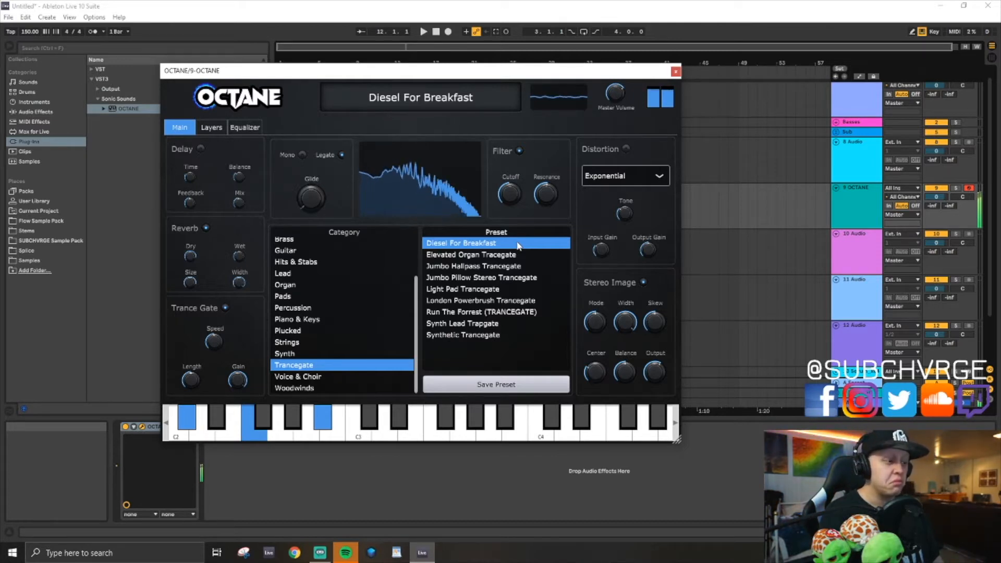
pyautogui.press('a')
pyautogui.press('e')
pyautogui.press('o')
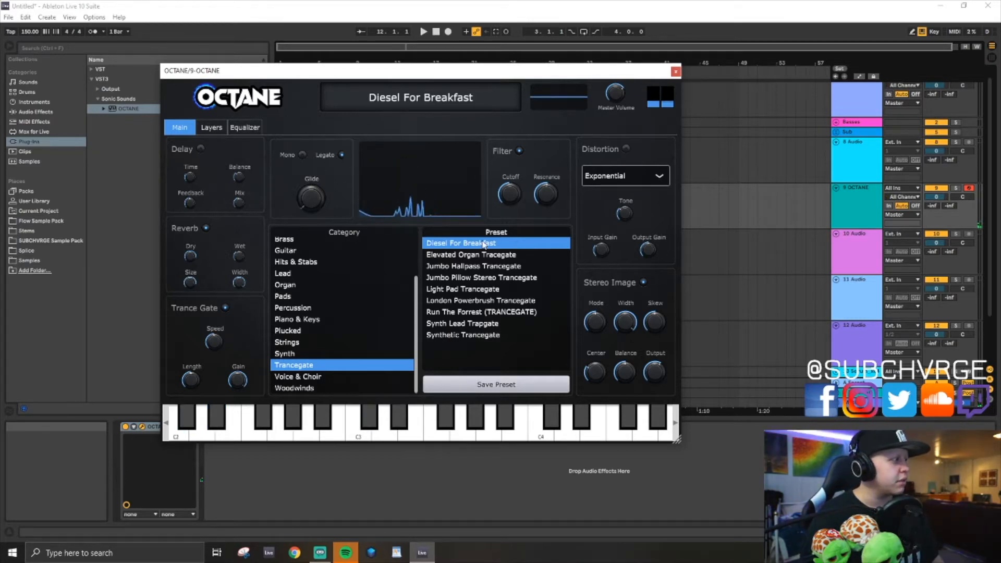
# - Audition the Trap Sitar preset from the Strings category, then load the second Heavy Strings preset
pyautogui.click(344, 341)
pyautogui.click(334, 331)
pyautogui.click(317, 342)
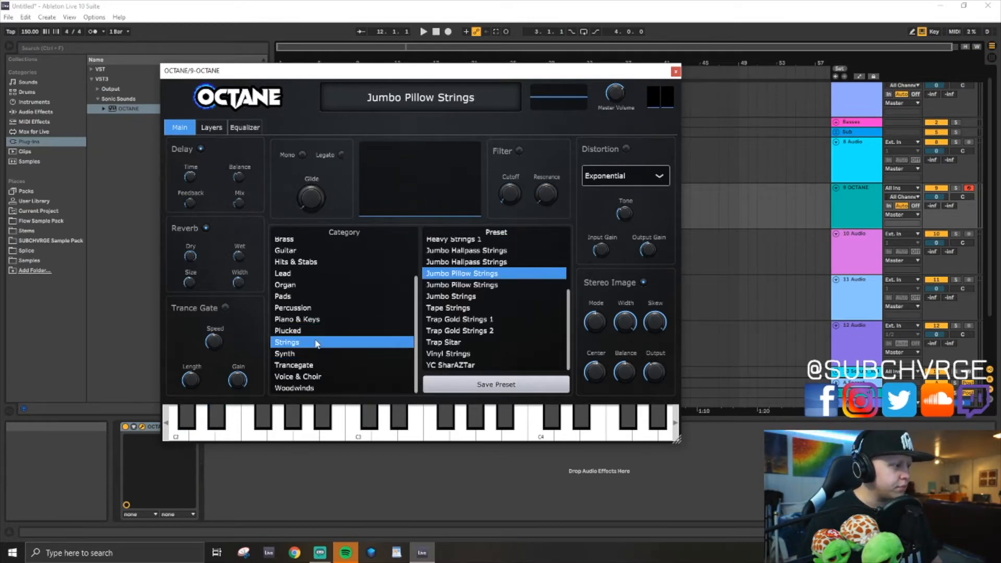
pyautogui.scroll(3, 485, 305)
pyautogui.scroll(-3, 483, 301)
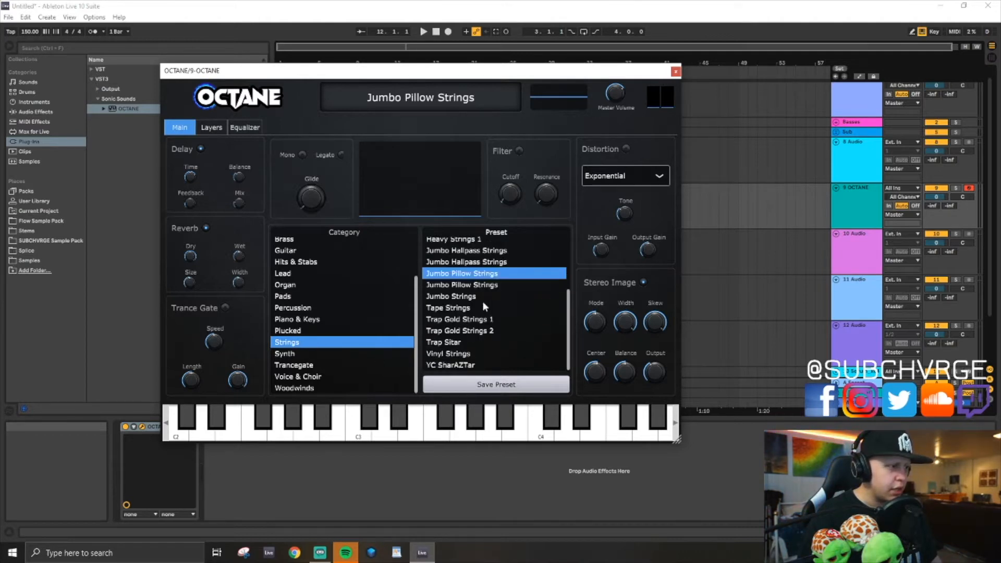
pyautogui.click(462, 343)
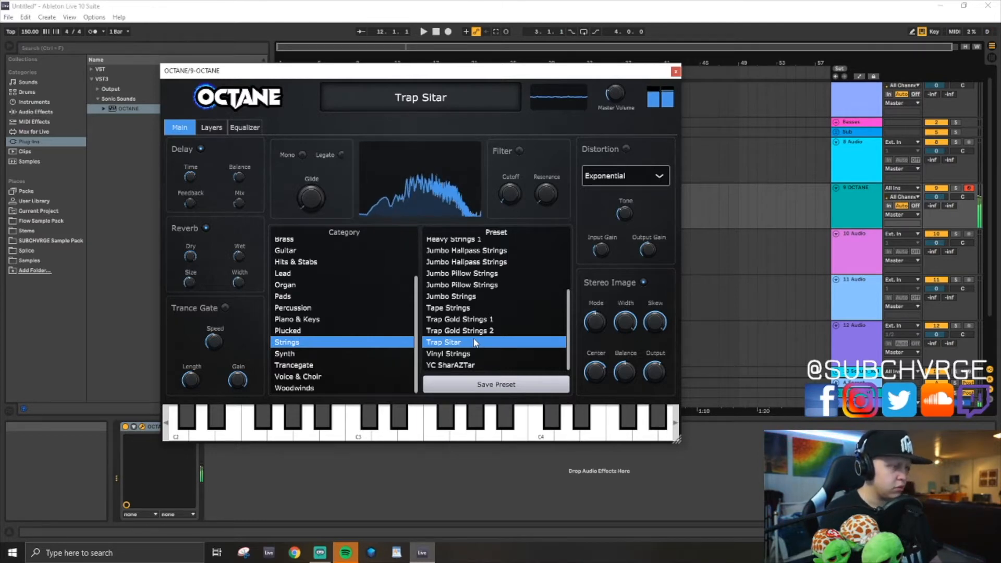
pyautogui.scroll(1, 473, 297)
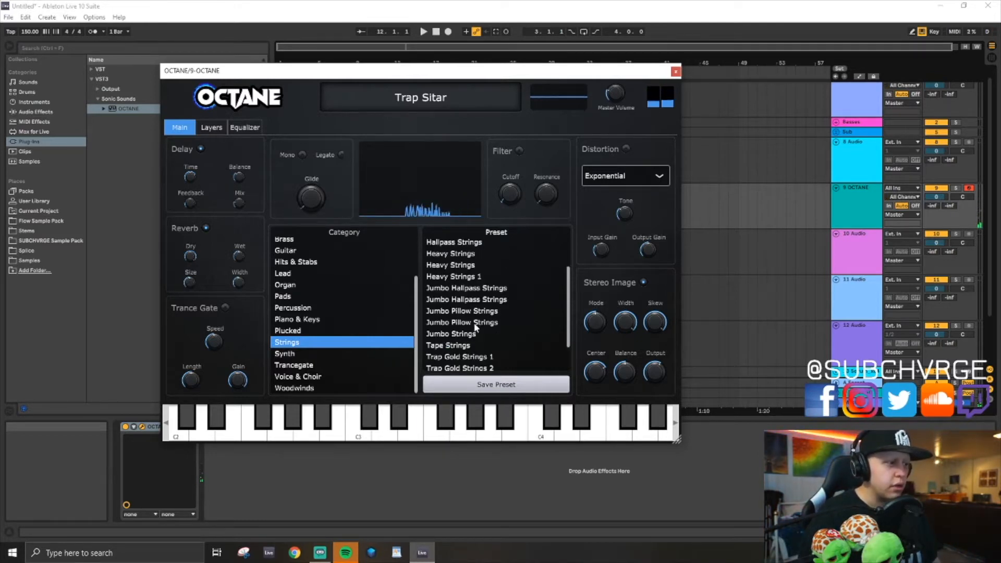
pyautogui.click(483, 265)
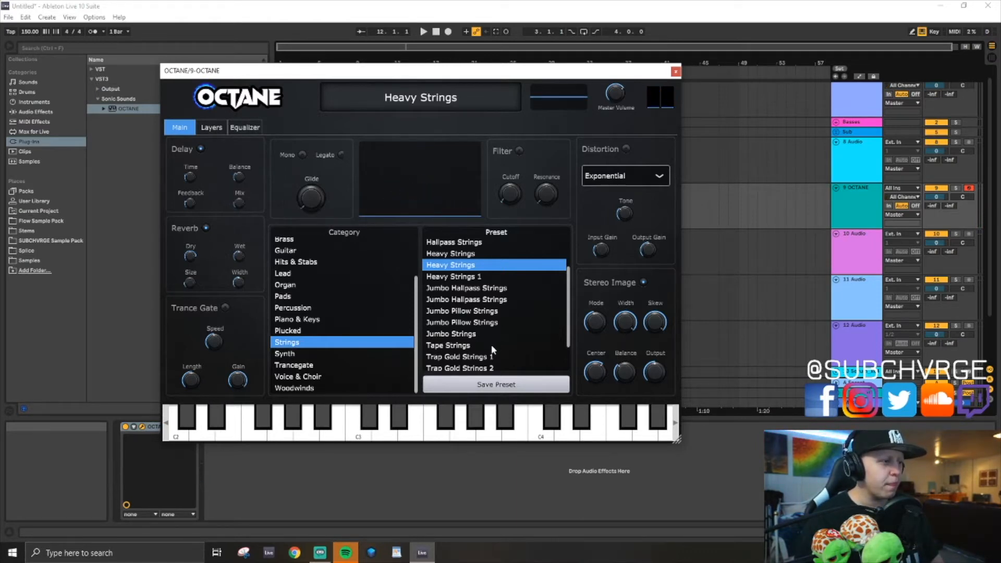
# - Browse the Organ presets, then load the Pianos in the Trap Choir preset from the Voice & Choir category
pyautogui.scroll(4, 364, 307)
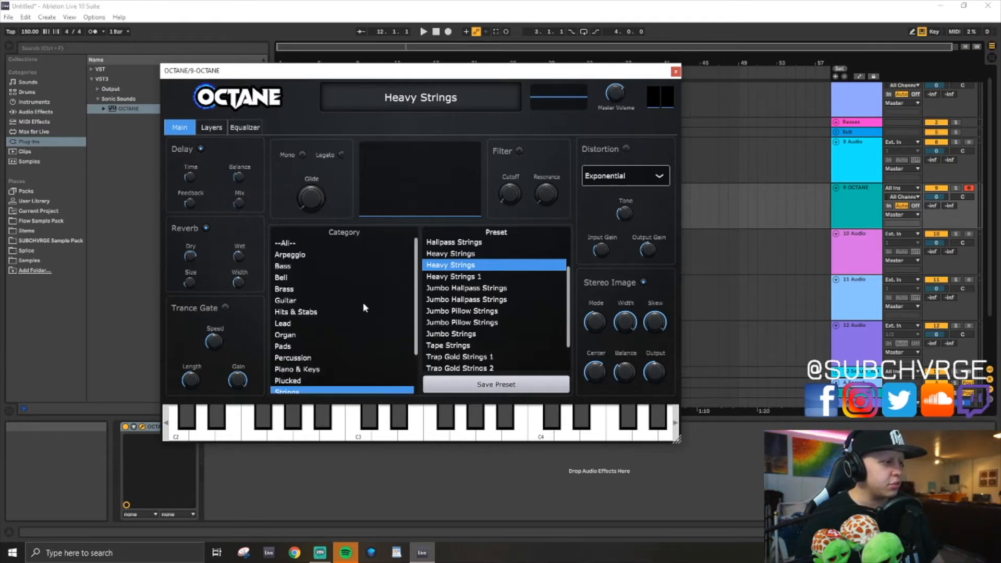
pyautogui.click(320, 336)
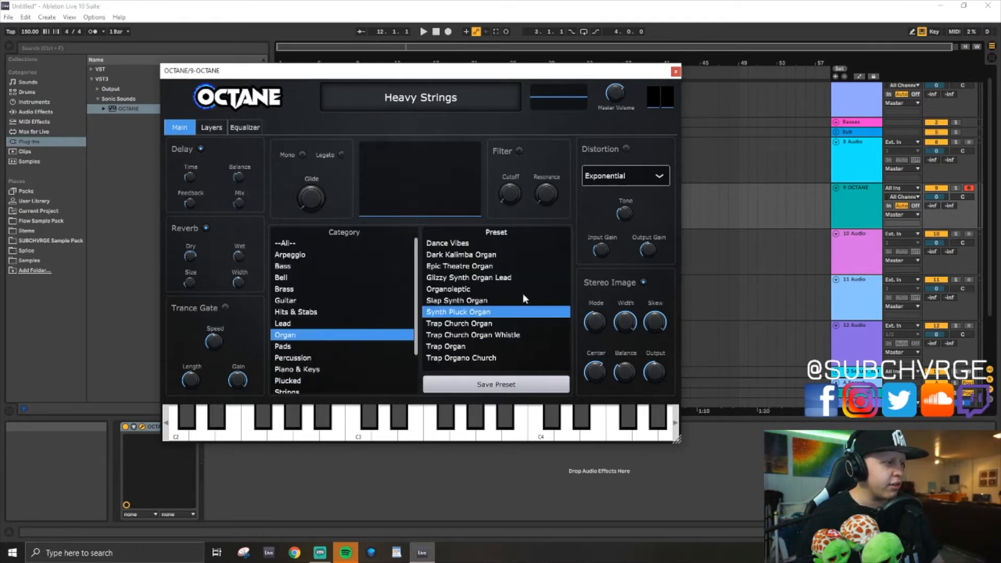
pyautogui.scroll(-4, 371, 307)
pyautogui.click(323, 380)
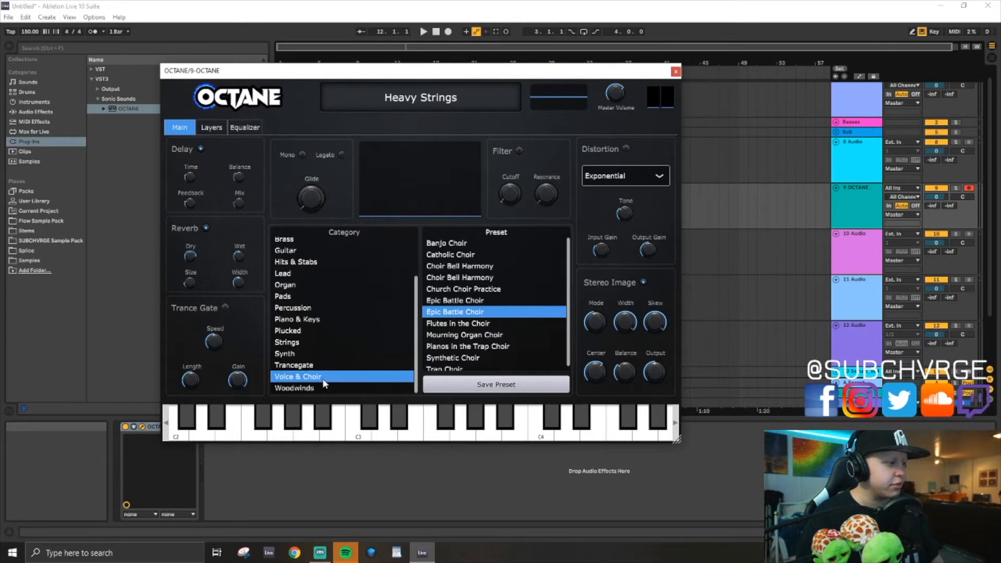
pyautogui.scroll(-1, 505, 346)
pyautogui.click(498, 343)
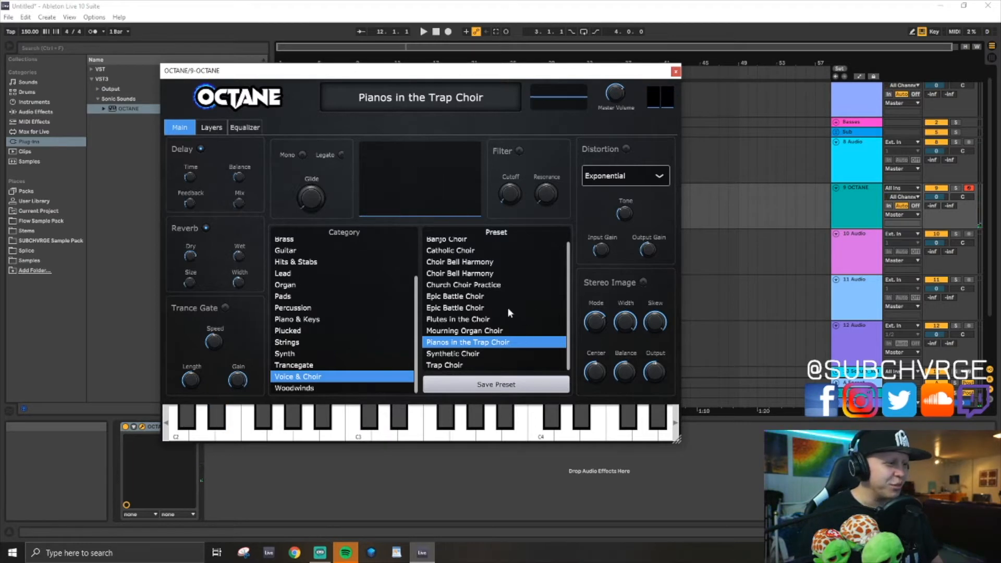
# - Load both Epic Battle Choir presets, Catholic Choir and Synthetic Choir in turn to audition them
pyautogui.click(485, 297)
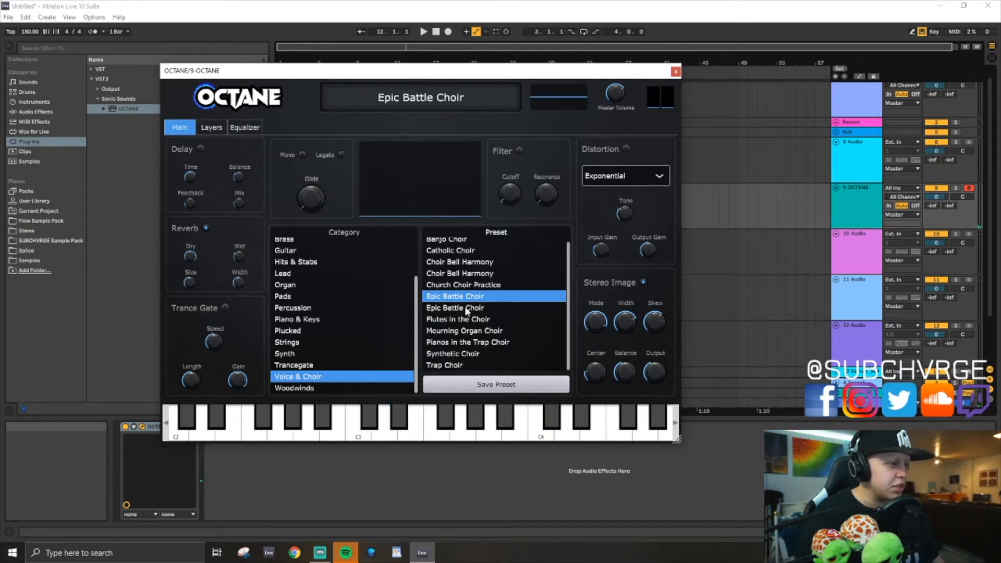
pyautogui.click(466, 308)
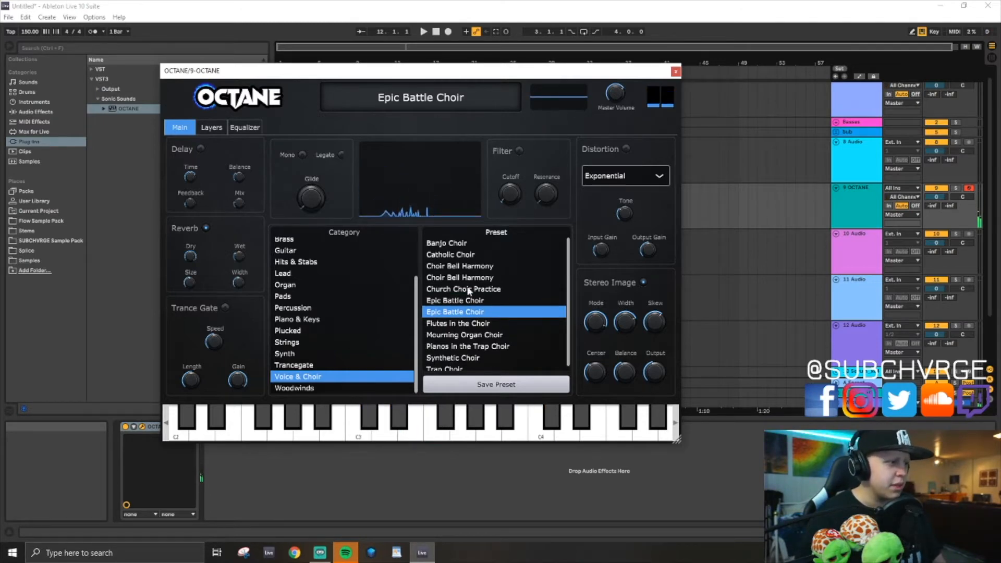
pyautogui.click(473, 256)
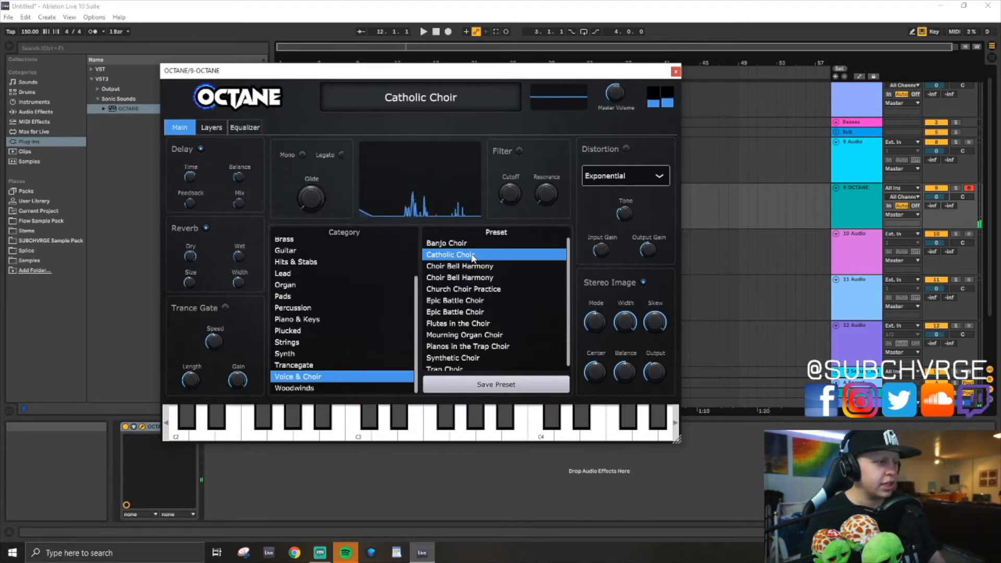
pyautogui.click(463, 356)
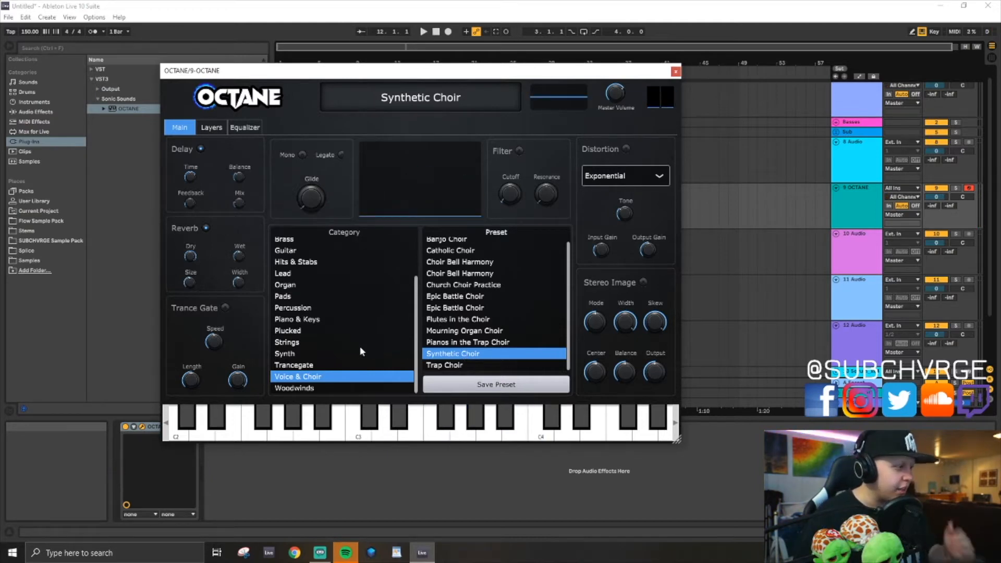
# - Load the Deadly 808 Therapy Brass preset from the Brass category and play a few test notes
pyautogui.click(316, 355)
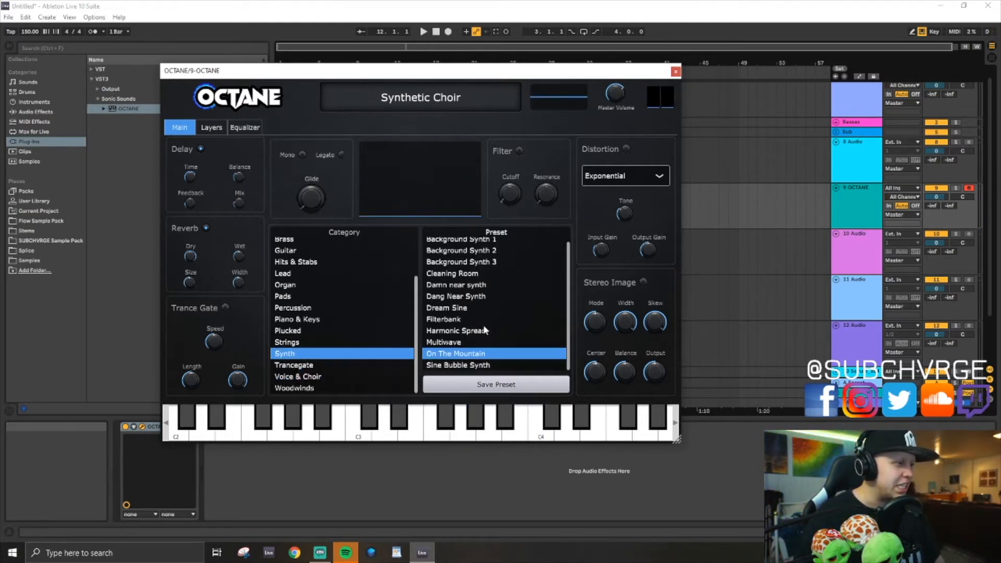
pyautogui.scroll(1, 485, 330)
pyautogui.scroll(2, 360, 286)
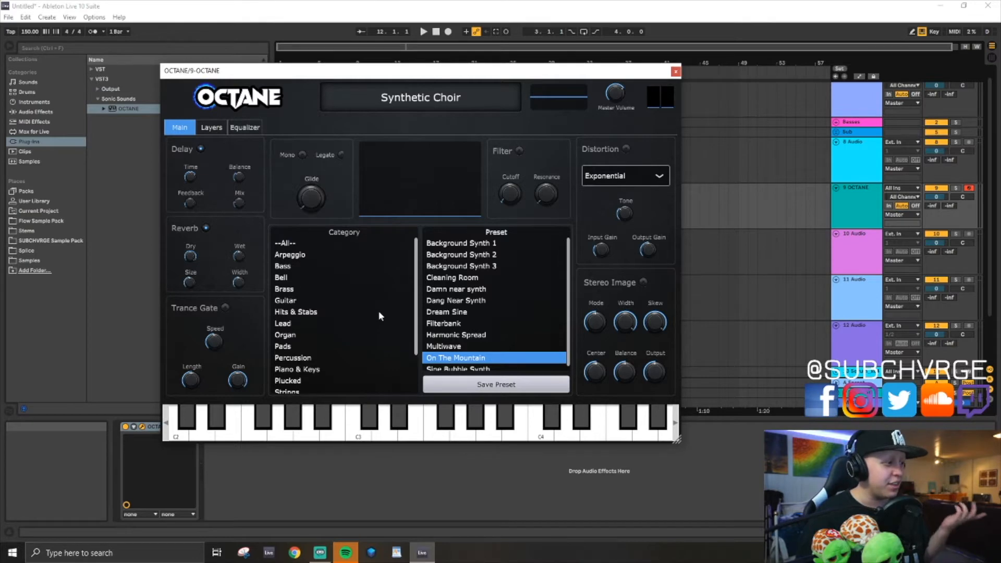
pyautogui.click(339, 290)
pyautogui.click(483, 267)
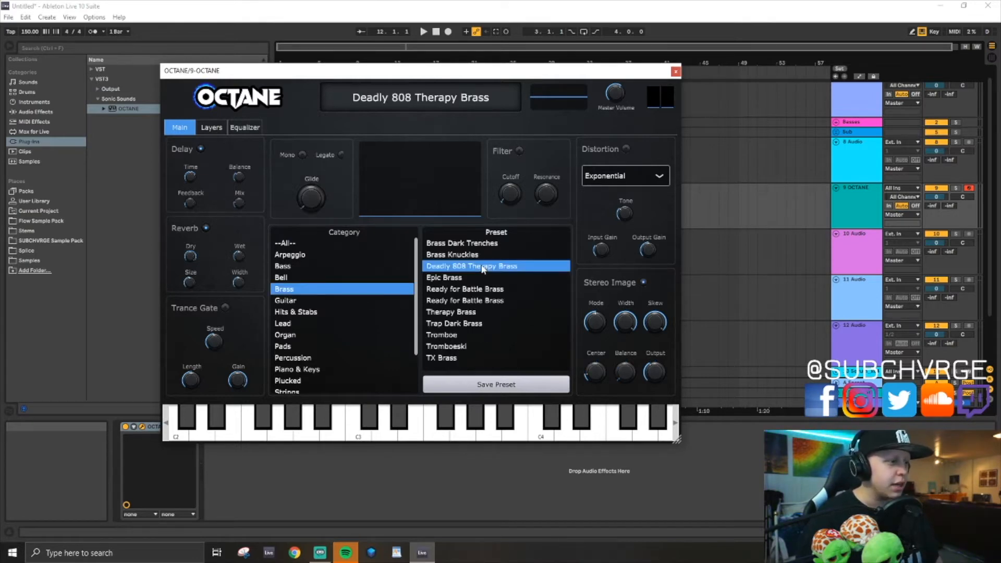
pyautogui.press('f')
pyautogui.press('f')
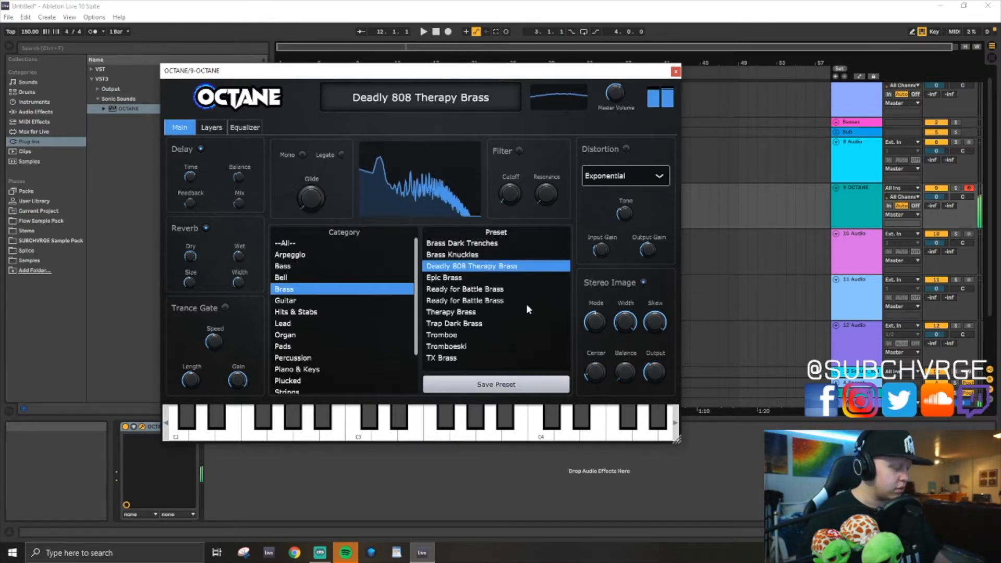
# - Raise the computer keyboard range to start at C4 and audition Deadly 808 Therapy Brass with a short melody
pyautogui.press('x')
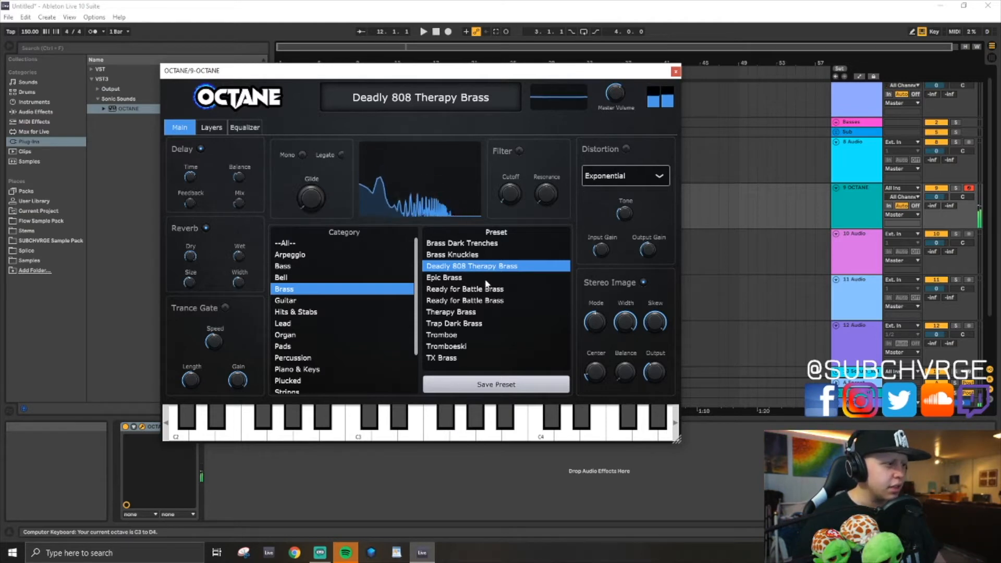
pyautogui.press('x')
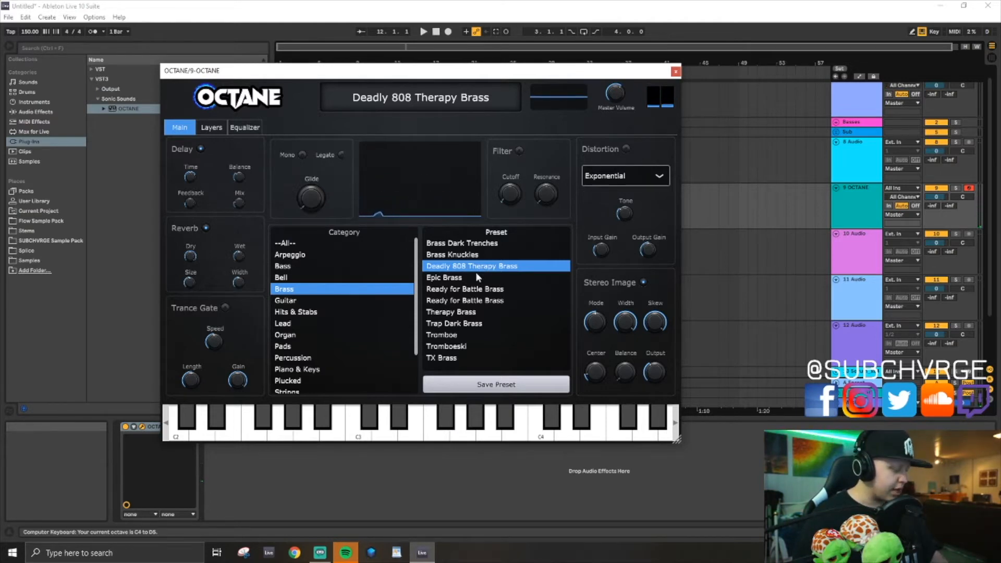
pyautogui.press('f')
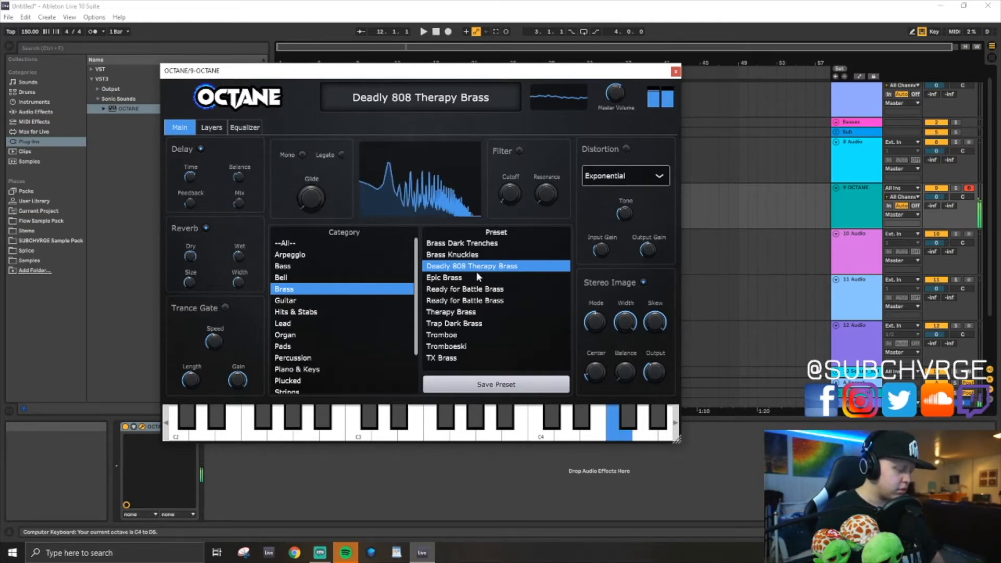
pyautogui.press('a')
pyautogui.press('w')
pyautogui.press('w')
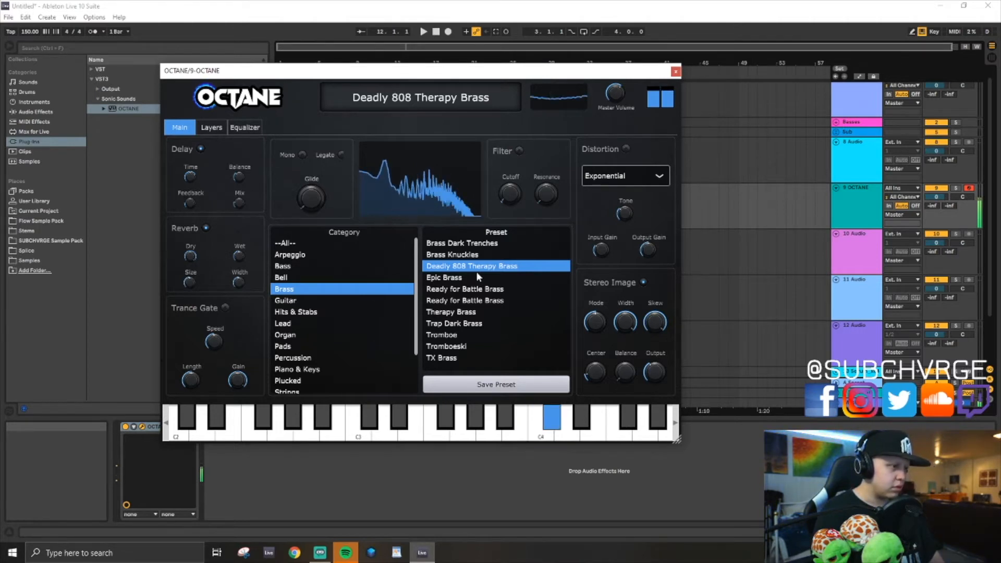
pyautogui.press('w')
pyautogui.press('f')
pyautogui.press('f')
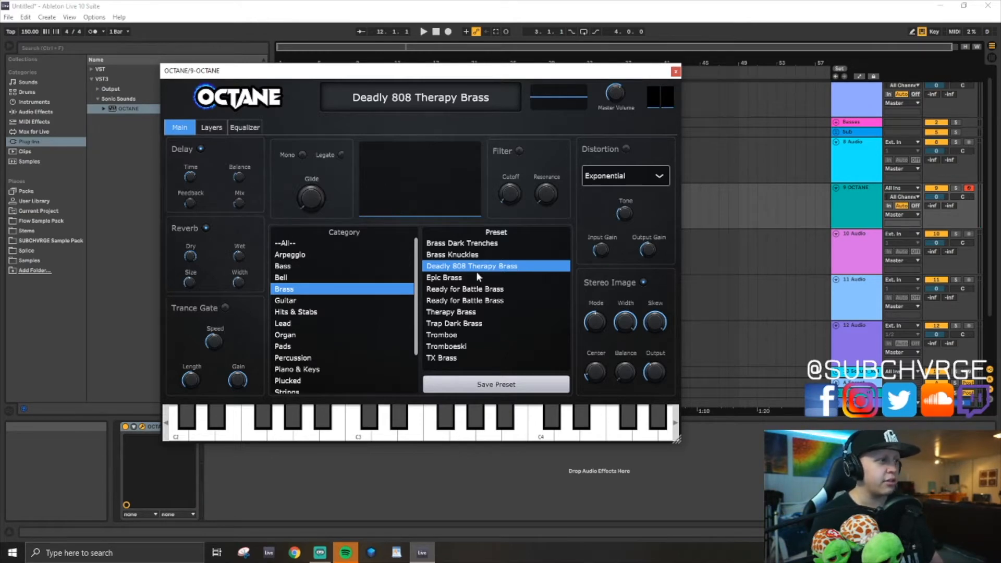
# - Load the Therapy Brass preset and audition the same short melody with it
pyautogui.click(466, 315)
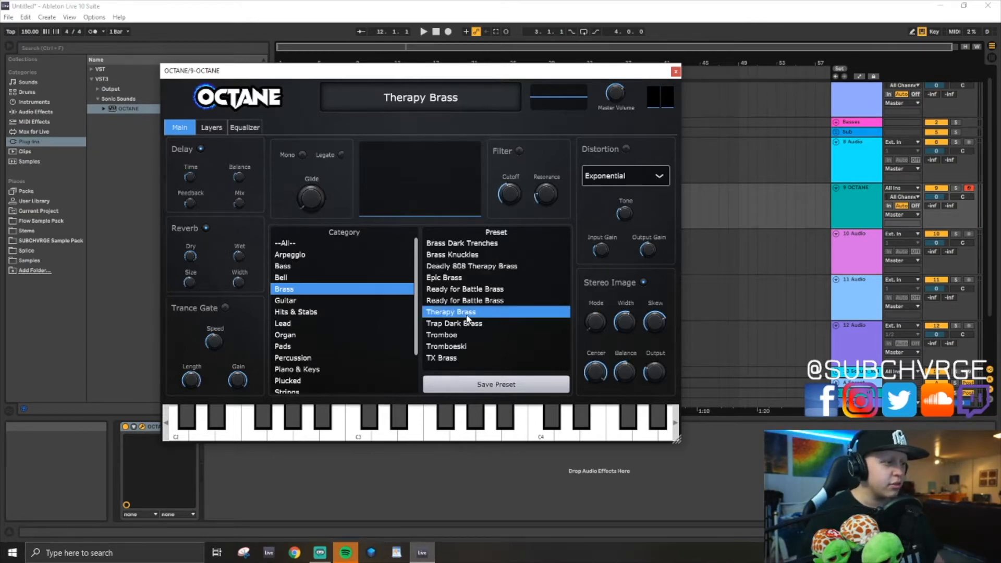
pyautogui.press('f')
pyautogui.press('f')
pyautogui.press('a')
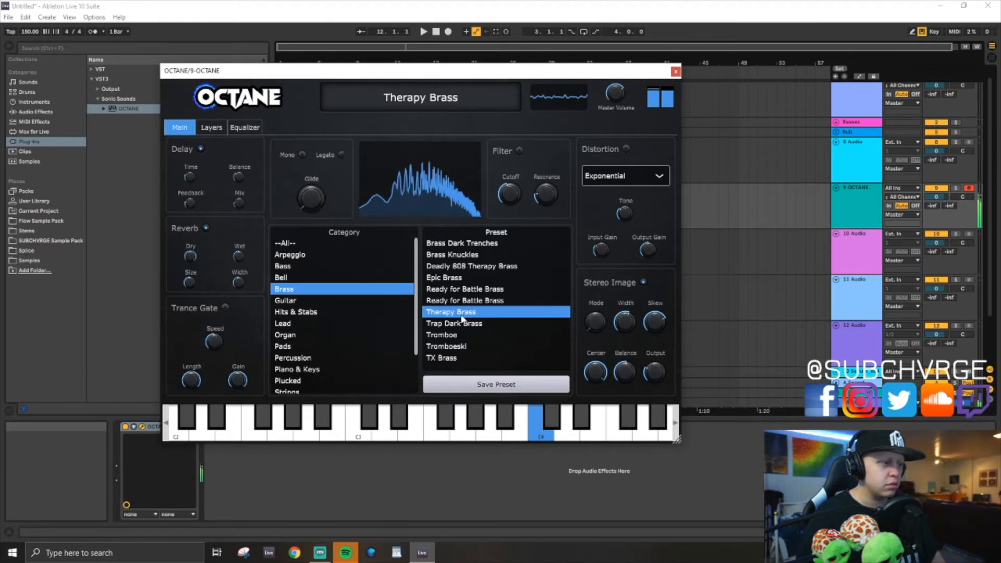
pyautogui.press('w')
pyautogui.press('w')
pyautogui.press('w')
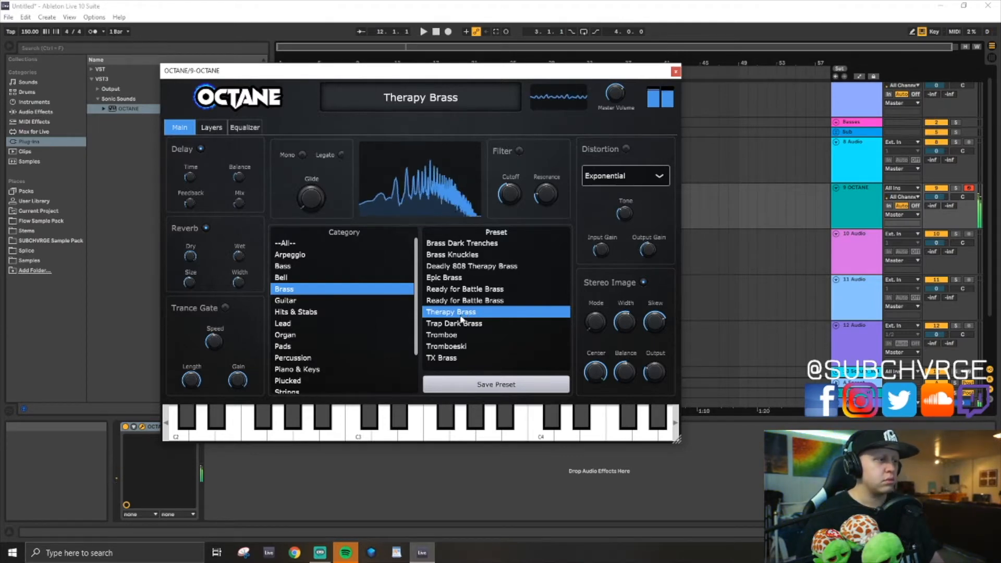
pyautogui.press('w')
pyautogui.press('w')
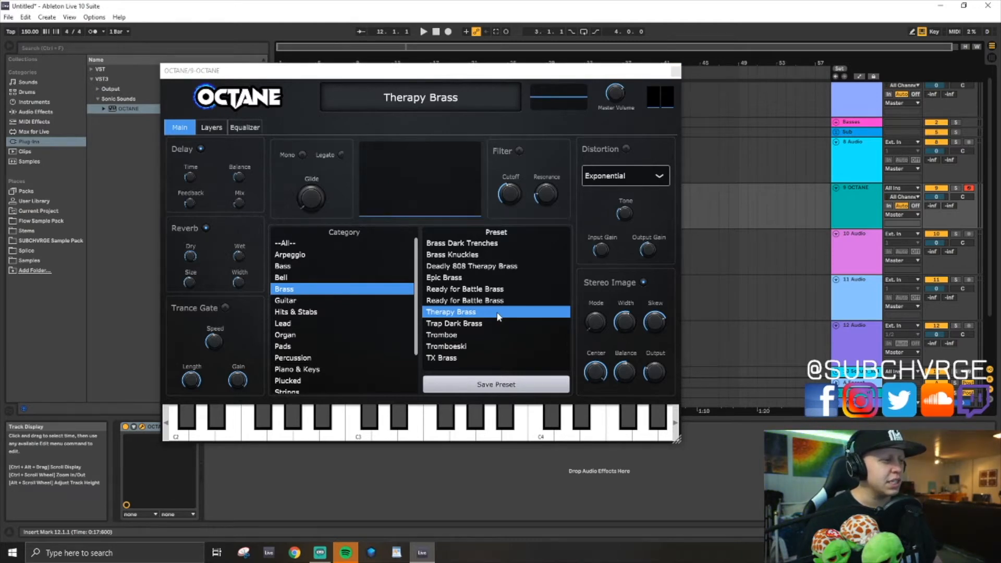
pyautogui.press('w')
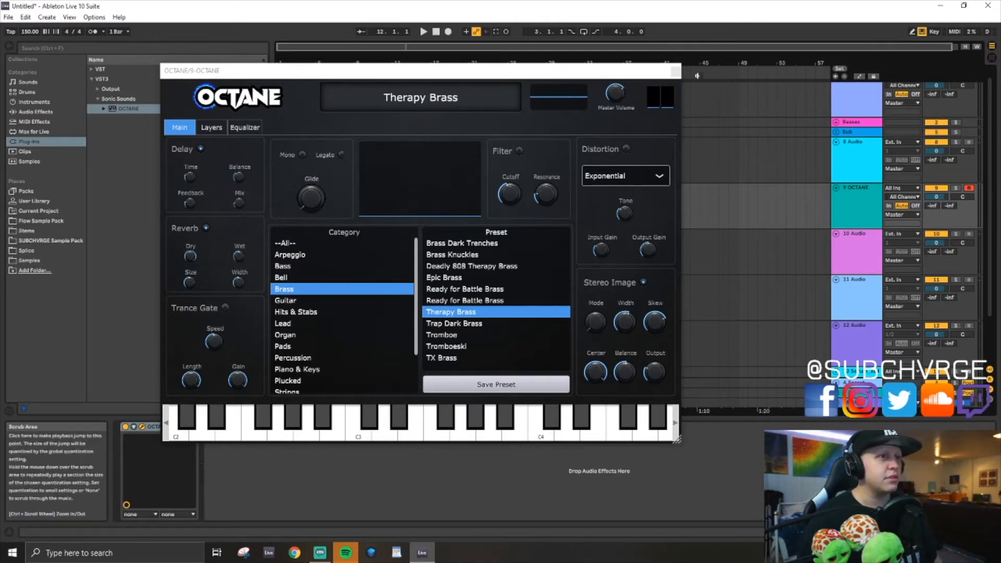
# - Close the plugin window and record a four-bar Therapy Brass melody on the 9 OCTANE track, placing the clip at bar 1
pyautogui.click(676, 72)
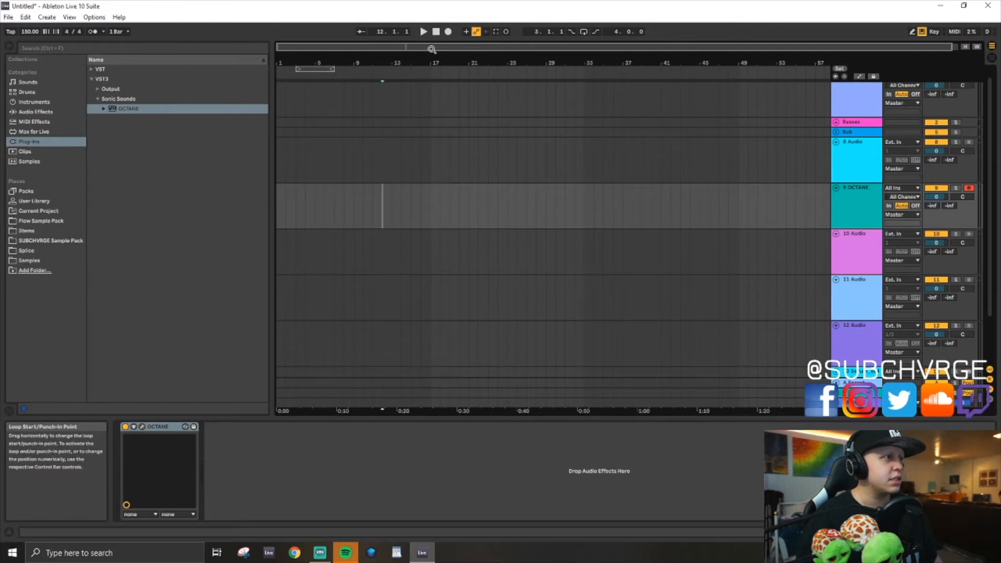
pyautogui.click(448, 33)
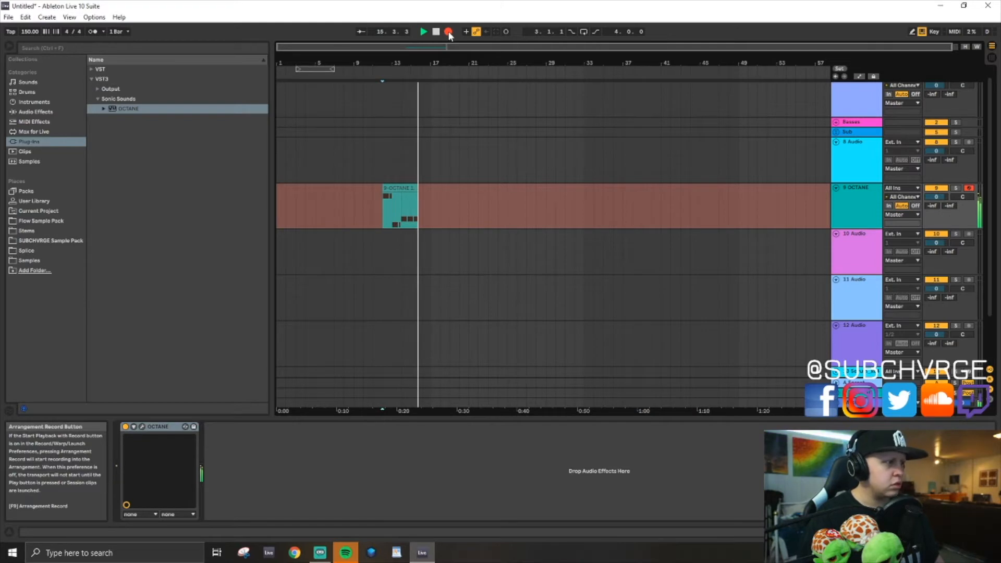
pyautogui.press('space')
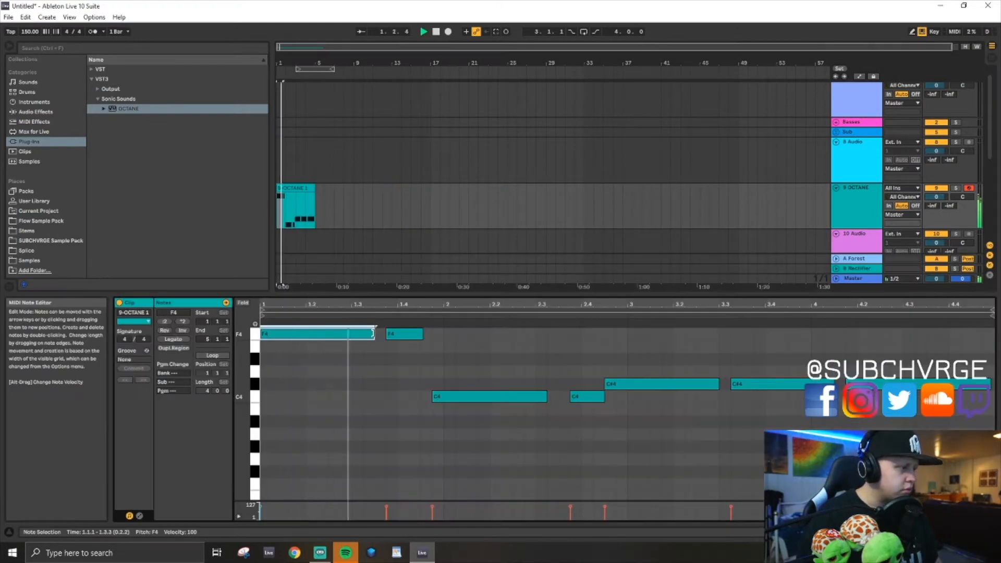
# - Lengthen the recorded F4, C4 and C#4 notes so they run end to end, quantize them and play the clip
pyautogui.moveTo(373, 334); pyautogui.dragTo(397, 334)
pyautogui.hotkey('ctrl', 'a')
pyautogui.hotkey('ctrl', 'u')
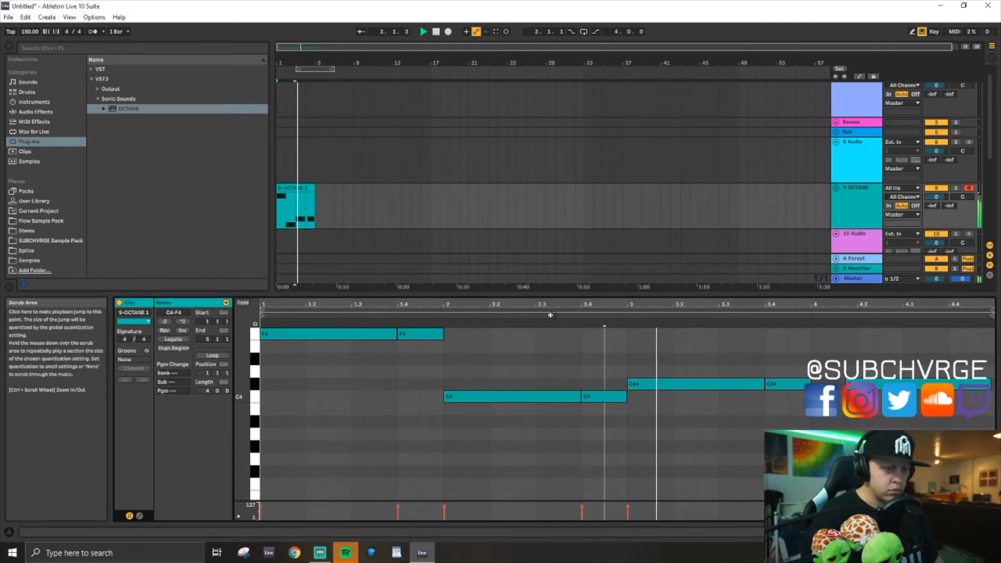
pyautogui.press('space')
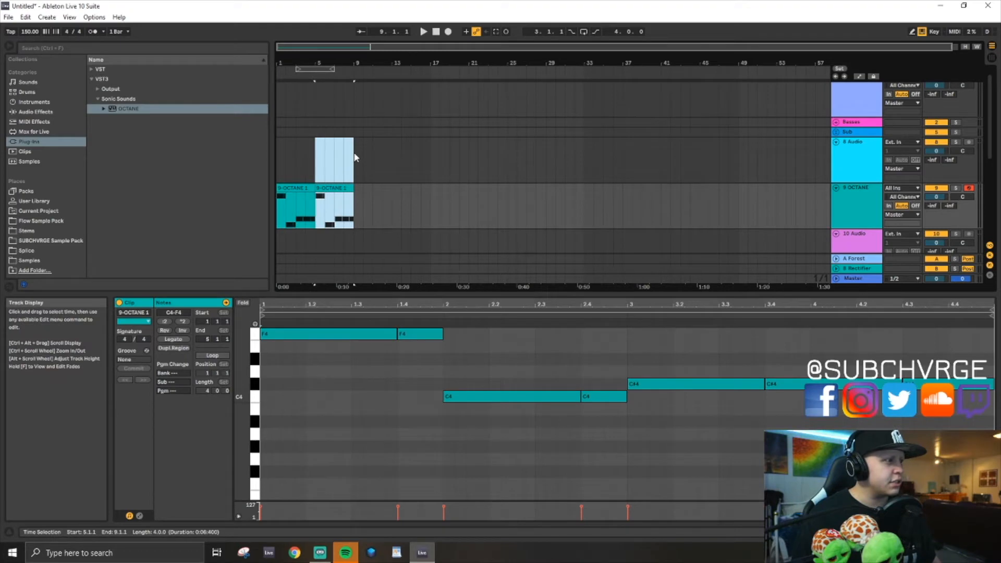
# - Duplicate the melody clip to bar 5, set the copy's last note to D#4 and play from bar 7
pyautogui.click(353, 157)
pyautogui.click(346, 223)
pyautogui.click(334, 211)
pyautogui.press('space')
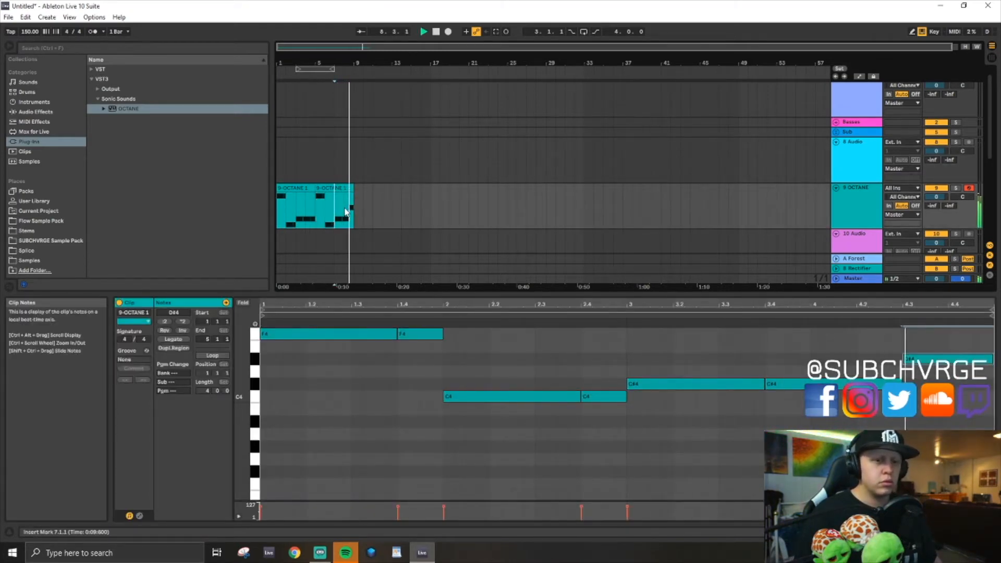
pyautogui.press('space')
# - Set the tempo to 180 BPM, consolidate the two melody clips into one eight-bar clip and play it back
pyautogui.click(30, 31)
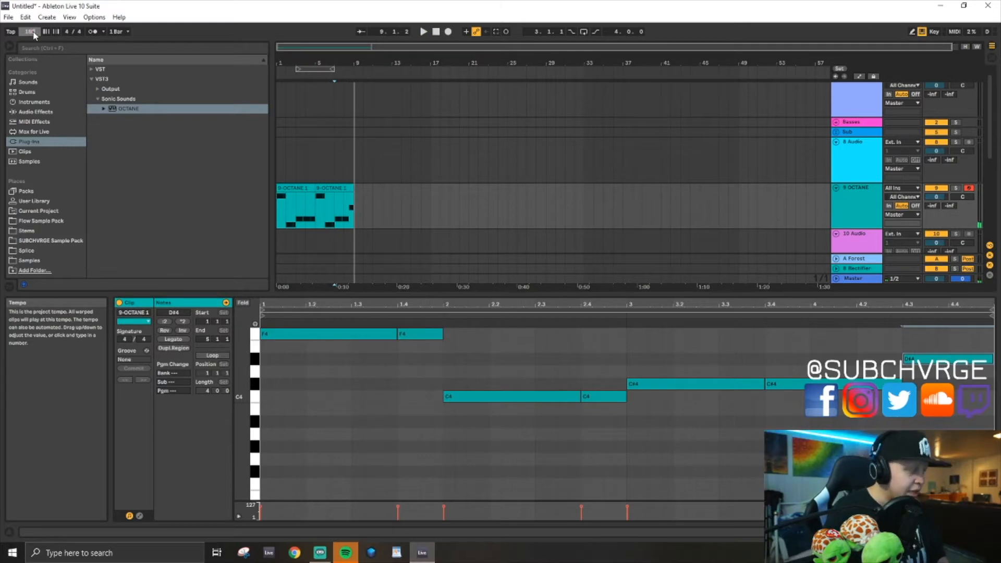
pyautogui.moveTo(353, 154); pyautogui.dragTo(227, 207)
pyautogui.hotkey('ctrl', 'j')
pyautogui.press('space')
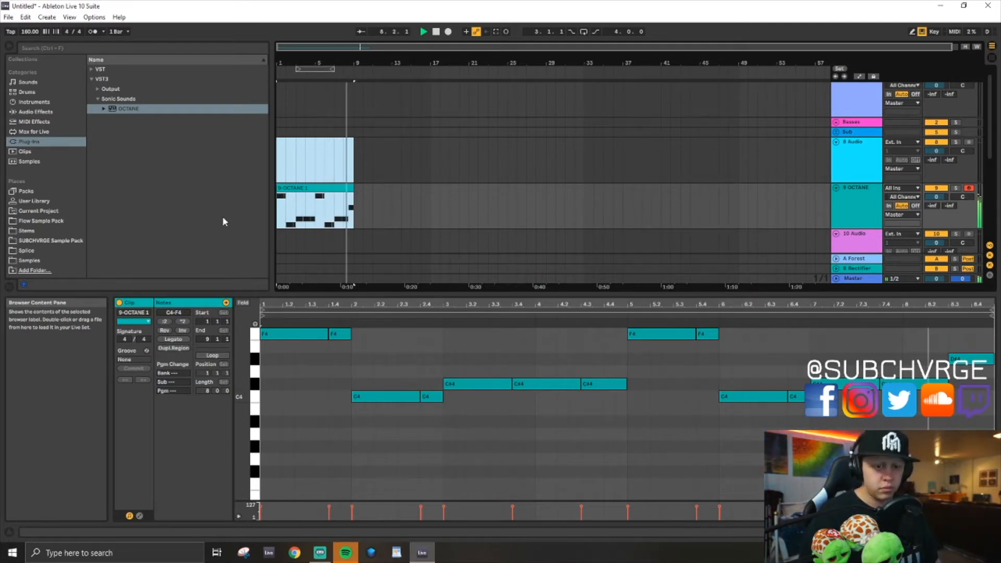
pyautogui.press('space')
# - Add a second OCTANE MIDI track below 9 OCTANE and load the Slap Synth Organ preset from the Organ category
pyautogui.click(344, 167)
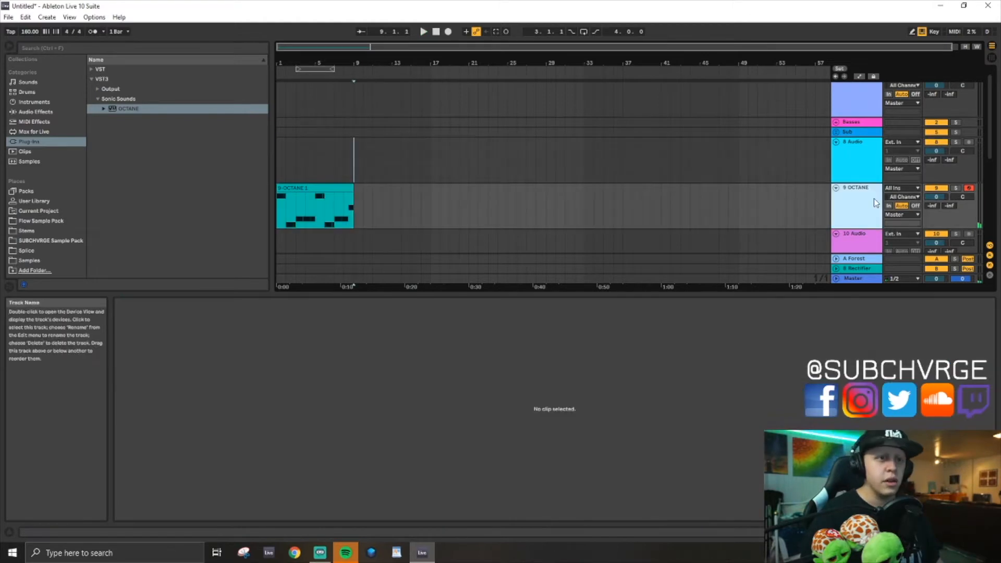
pyautogui.click(861, 219)
pyautogui.hotkey('ctrl', 'shift', 't')
pyautogui.press('Return')
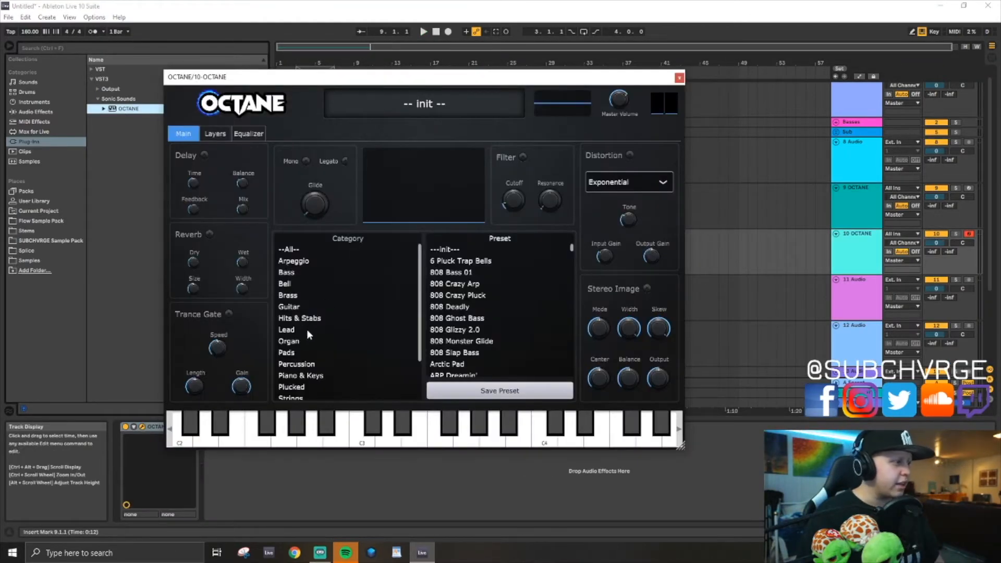
pyautogui.click(300, 341)
pyautogui.click(485, 306)
# - Audition Slap Synth Organ with bass notes, lowering the computer keyboard range to start at C2
pyautogui.press('u')
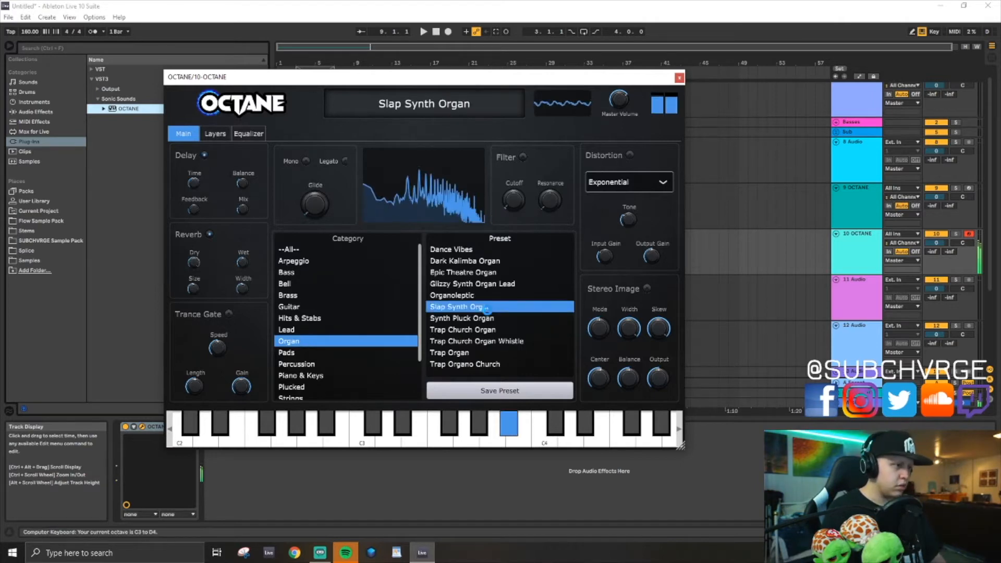
pyautogui.press('a')
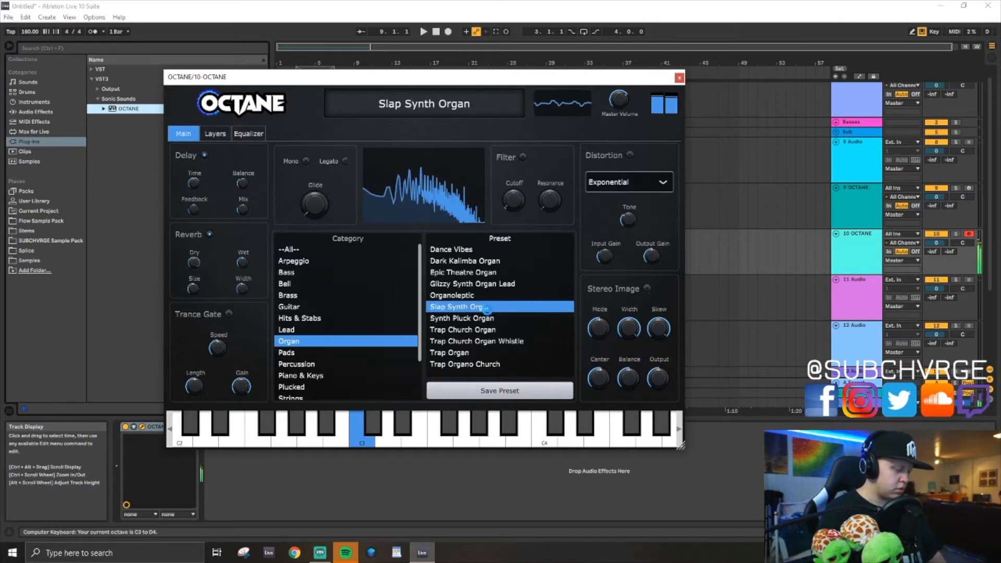
pyautogui.press('k')
pyautogui.press('z')
pyautogui.press('k')
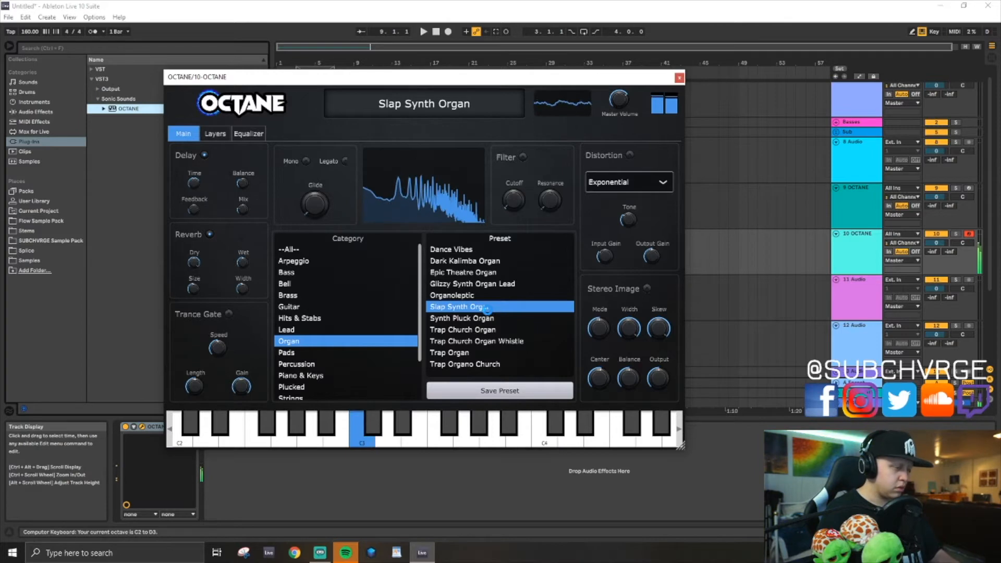
pyautogui.press('g')
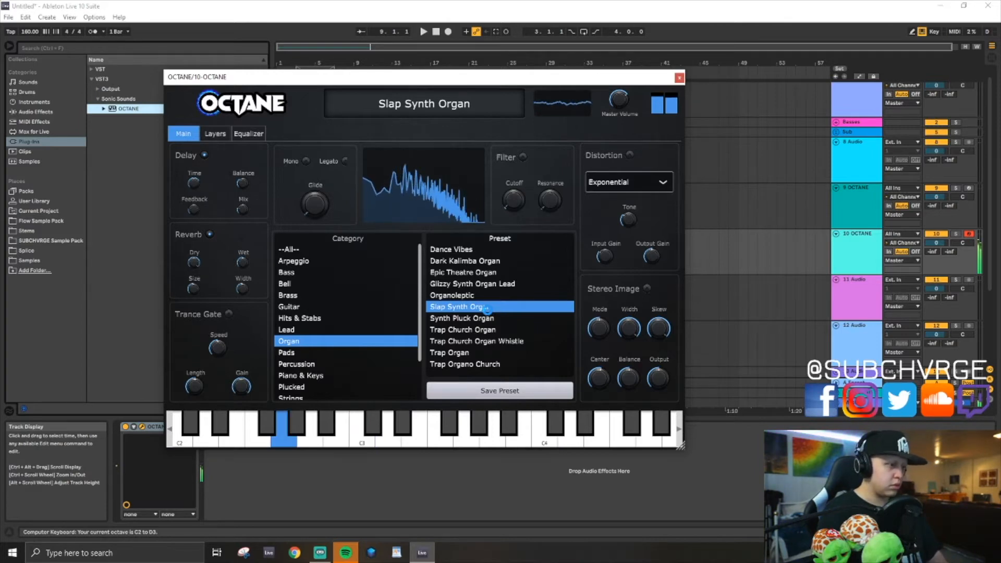
pyautogui.press('y')
# - Close the plugin window and record an eight-bar organ bass line on the 10 OCTANE track from bar 1
pyautogui.click(280, 243)
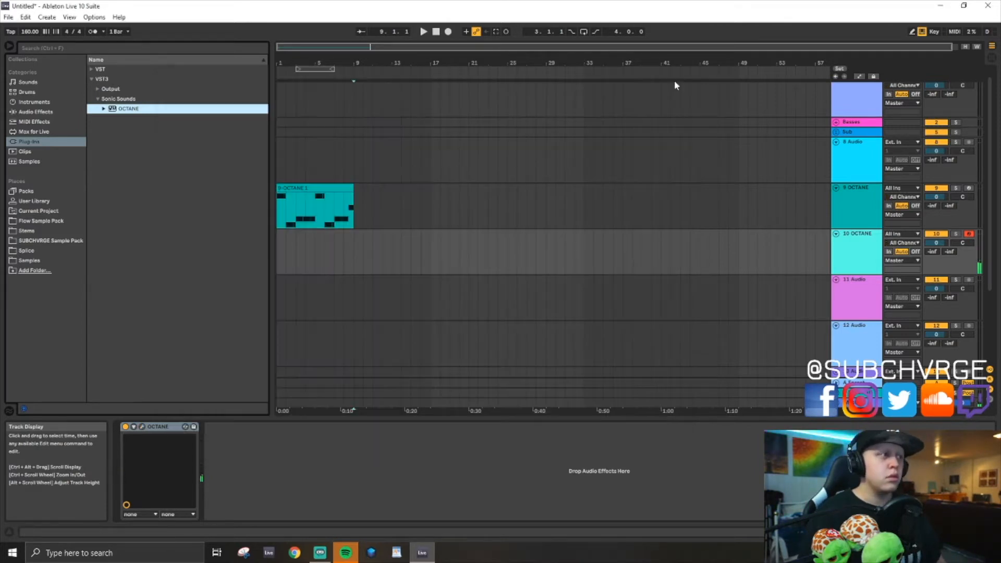
pyautogui.click(449, 31)
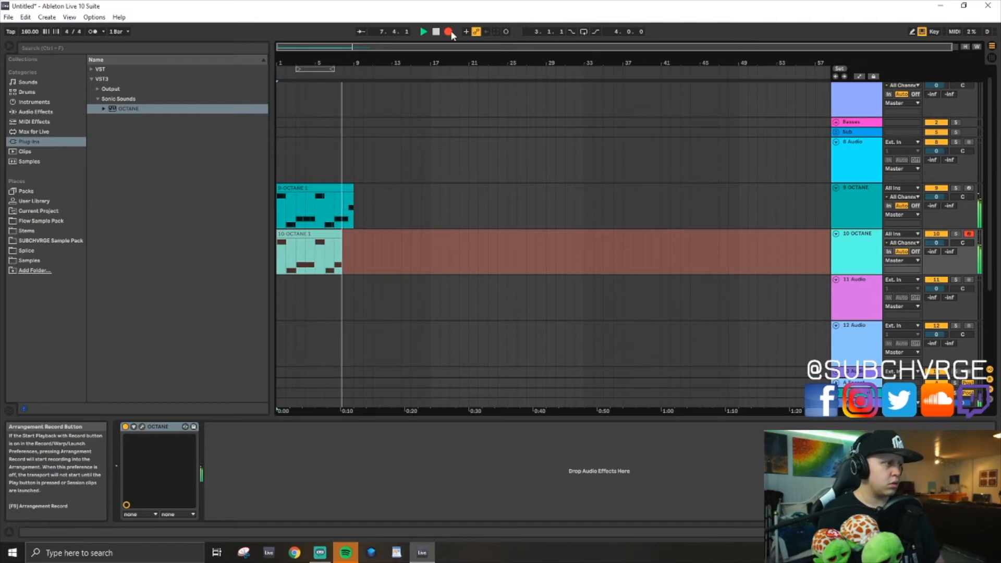
pyautogui.press('space')
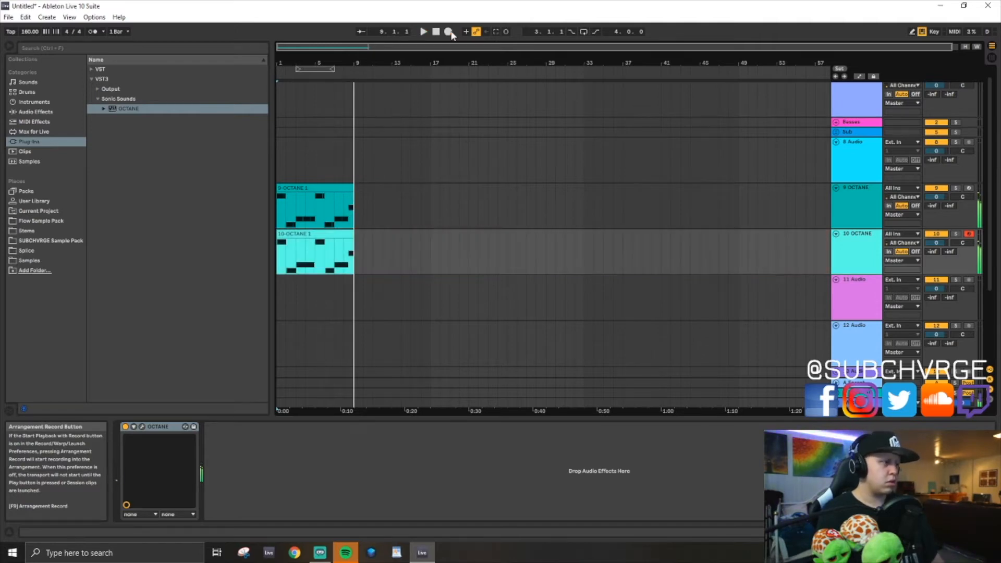
# - Inspect the organ clip's notes and play the organ and brass clips together from bar 1
pyautogui.click(924, 364)
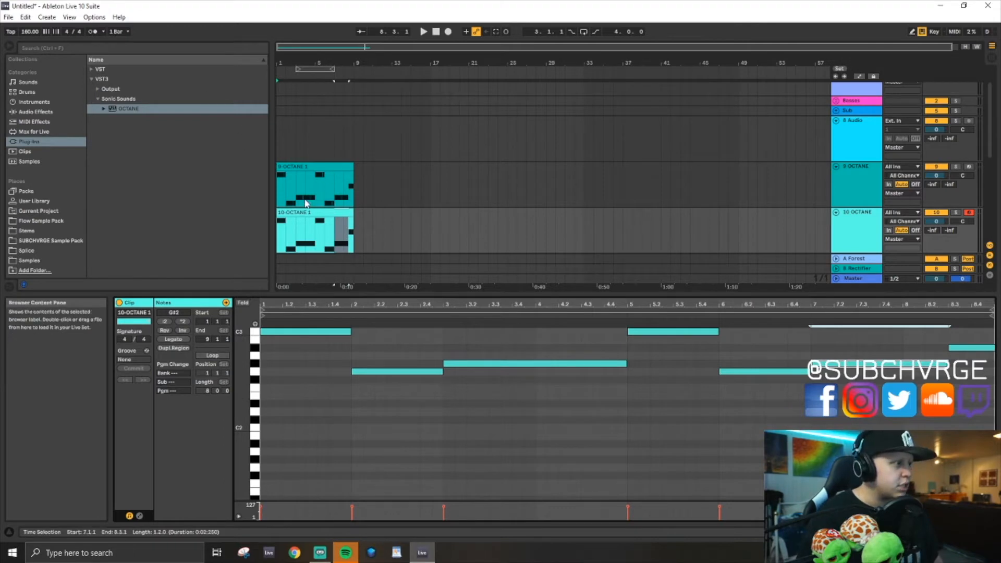
pyautogui.click(302, 229)
pyautogui.press('space')
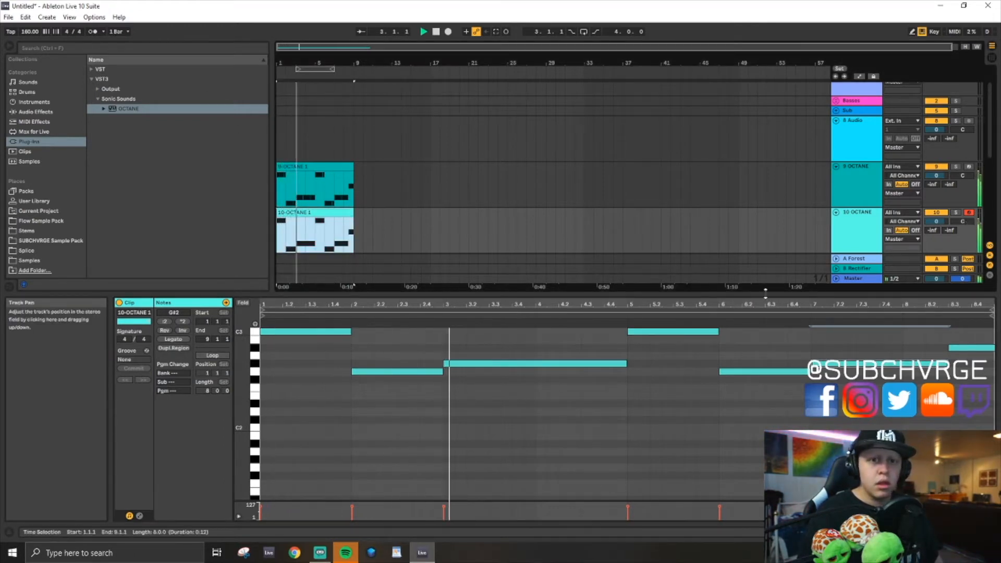
pyautogui.press('space')
pyautogui.press('space')
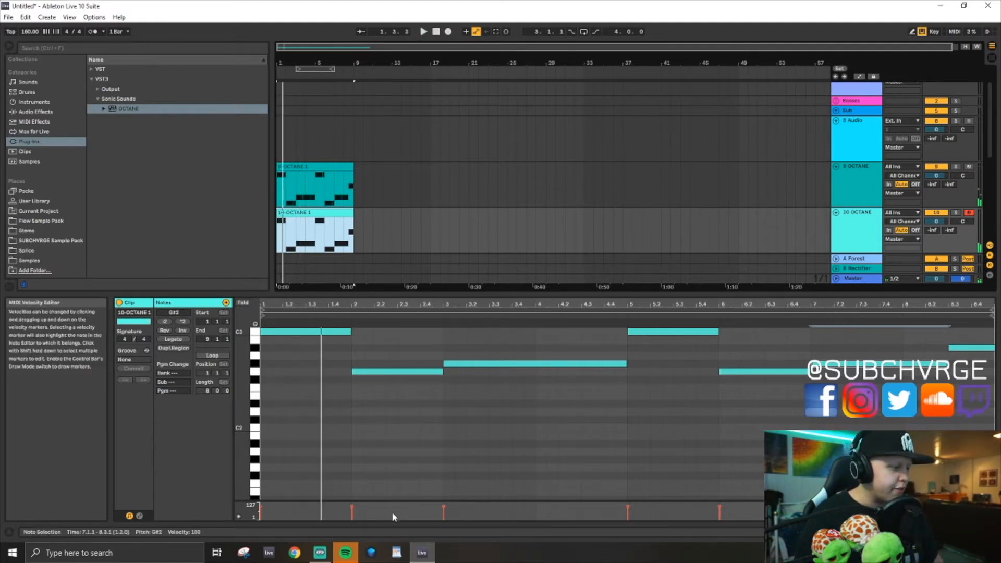
pyautogui.click(460, 233)
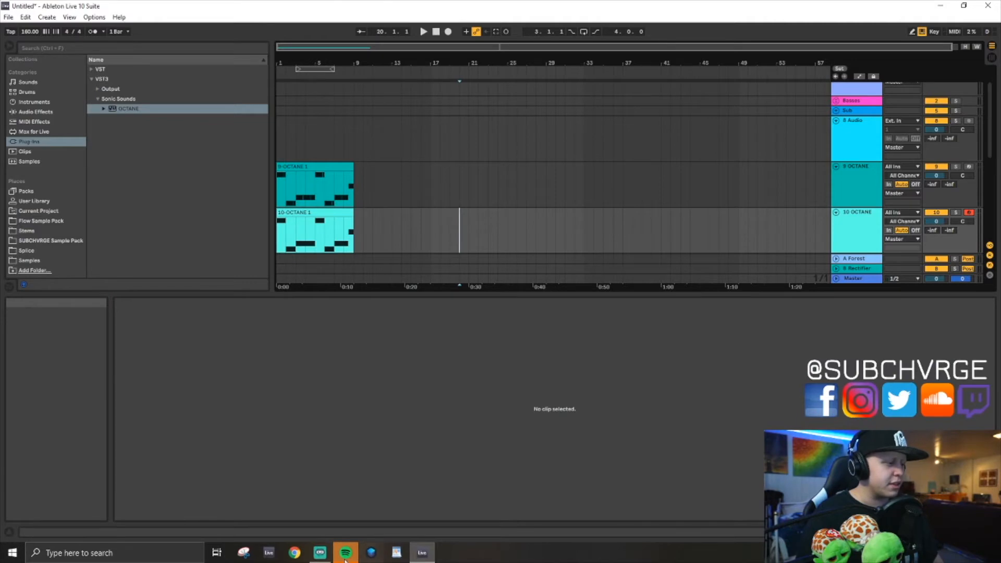
# - Show the Slap Synth Organ plugin window on 10 OCTANE while playing the organ and brass clips from bar 1
pyautogui.click(850, 228)
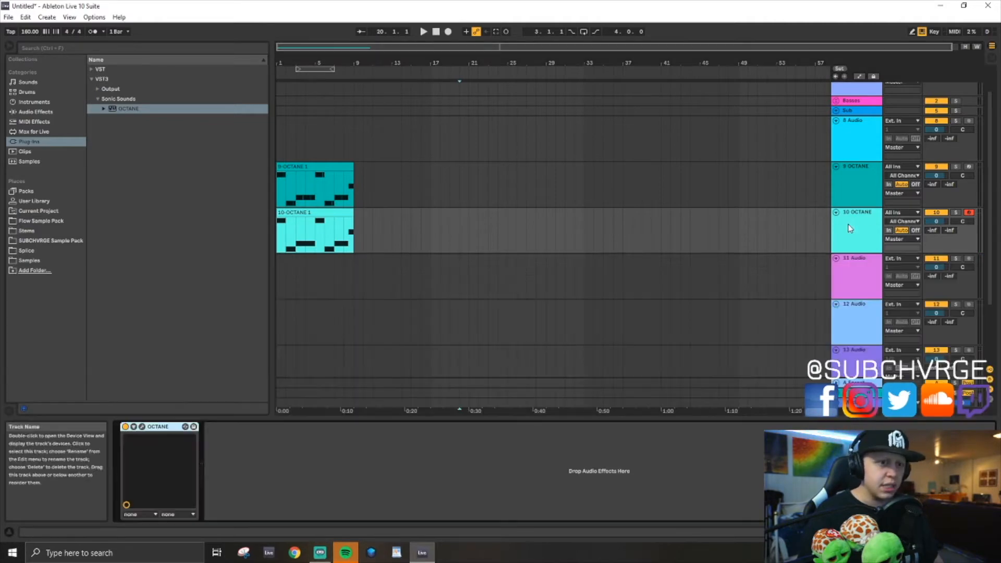
pyautogui.click(142, 427)
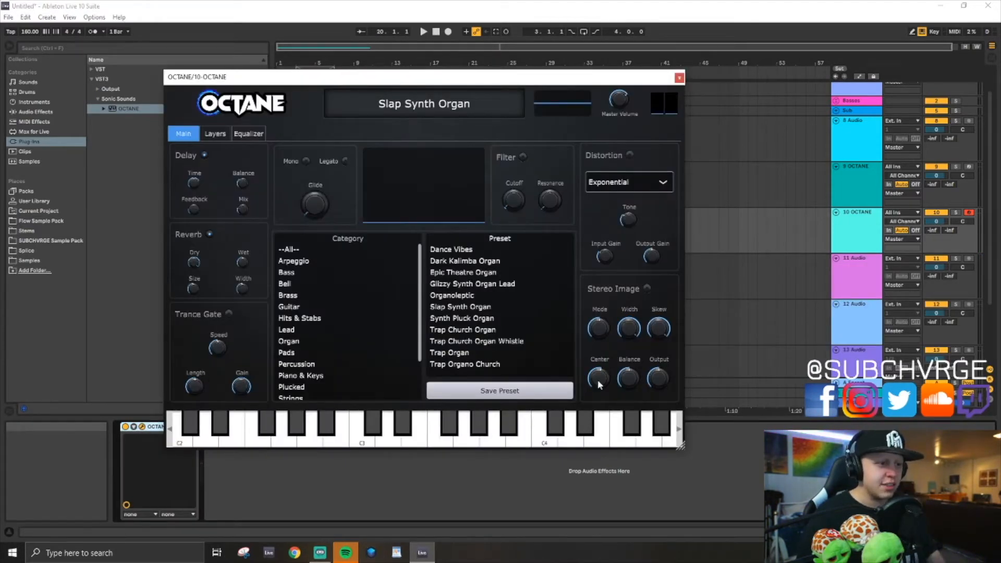
pyautogui.hotkey('ctrl', 'alt', 'p')
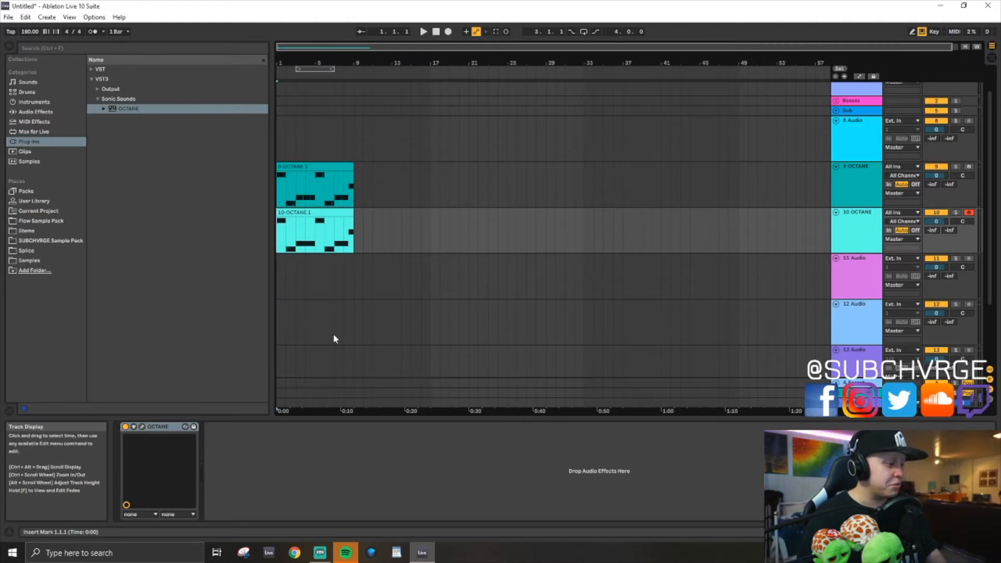
pyautogui.click(142, 426)
pyautogui.press('a')
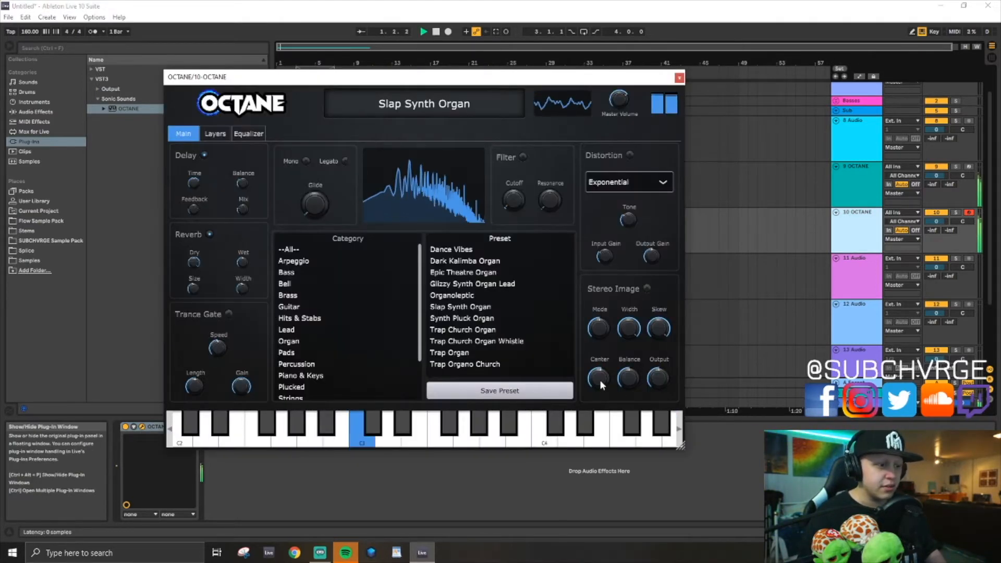
pyautogui.hotkey('ctrl', 'alt', 'p')
# - Pan the 9 OCTANE and 10 OCTANE tracks to 13R and play the clips back together
pyautogui.moveTo(963, 176); pyautogui.dragTo(961, 180)
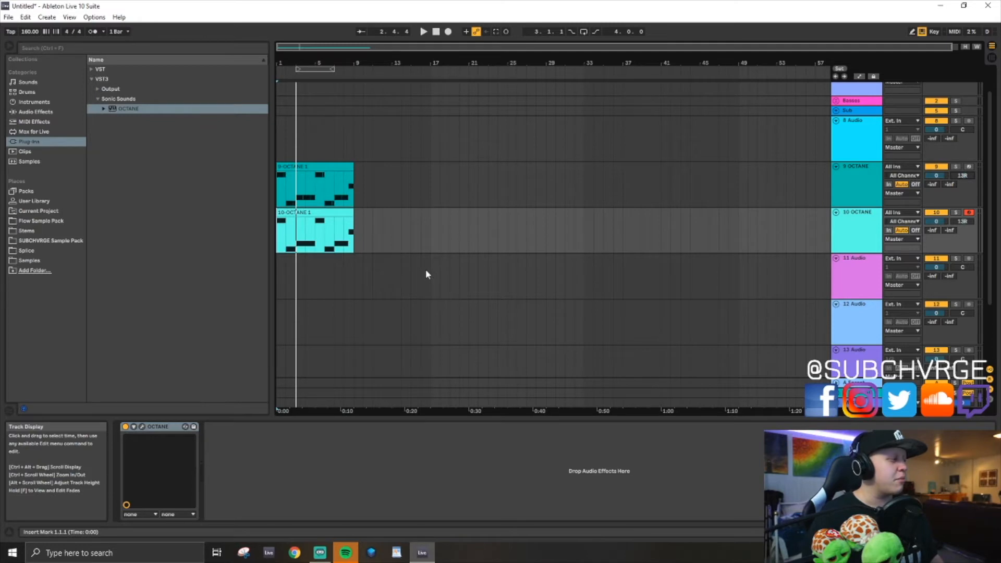
pyautogui.press('space')
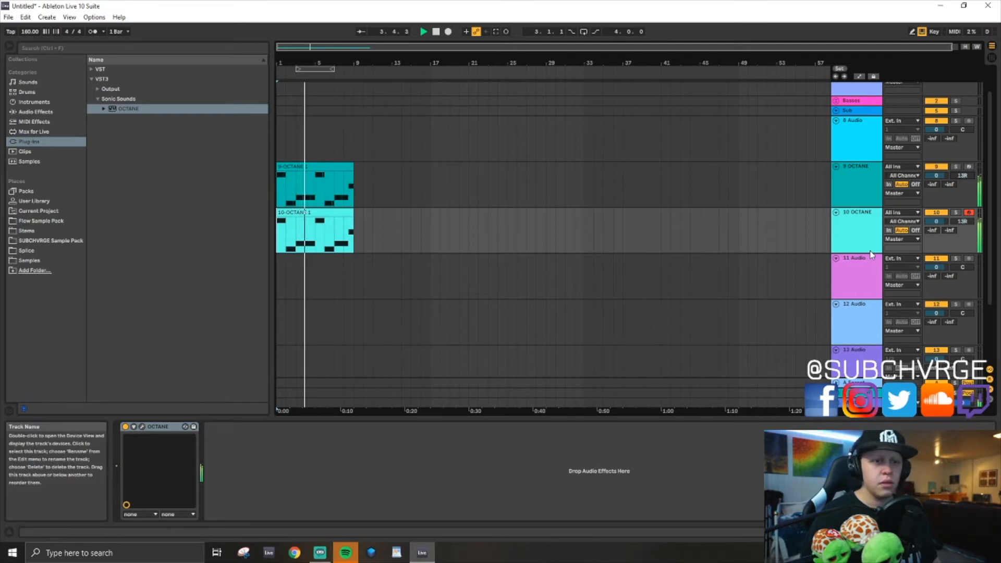
pyautogui.click(431, 193)
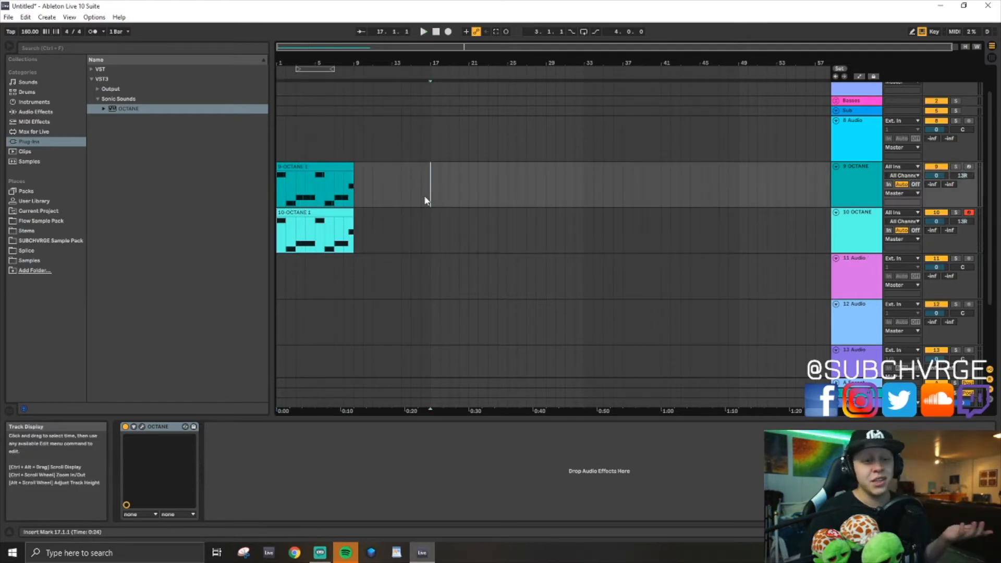
# - Duplicate the eight-bar brass and organ clips three times so both parts run through to bar 33
pyautogui.moveTo(369, 151); pyautogui.dragTo(243, 211)
pyautogui.hotkey('ctrl', 'd')
pyautogui.hotkey('ctrl', 'd')
pyautogui.hotkey('ctrl', 'd')
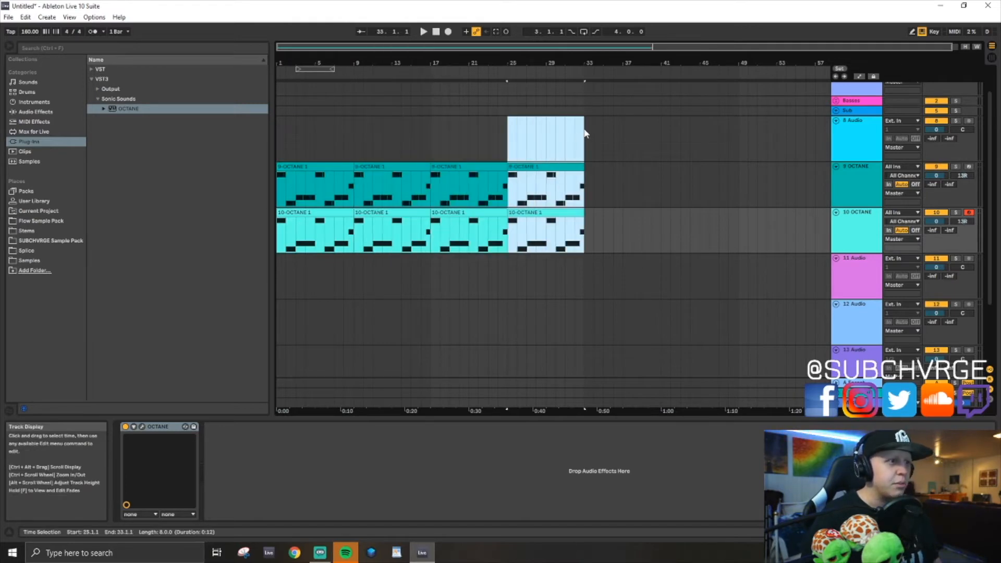
pyautogui.click(584, 133)
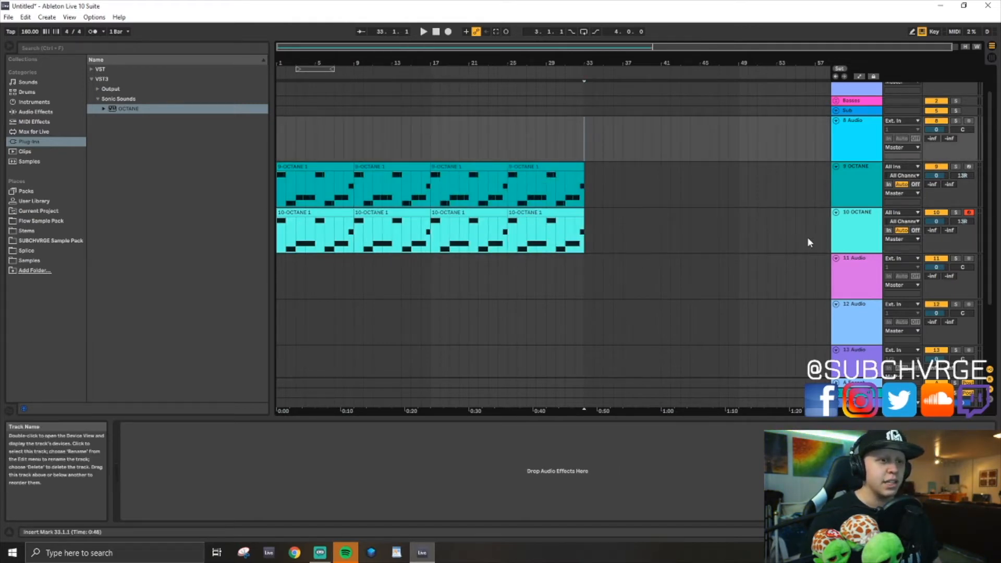
# - Add a MIDI track below 10 OCTANE, load OCTANE on it and choose the Kalimbell preset from the Bell category
pyautogui.hotkey('ctrl', 'shift', 't')
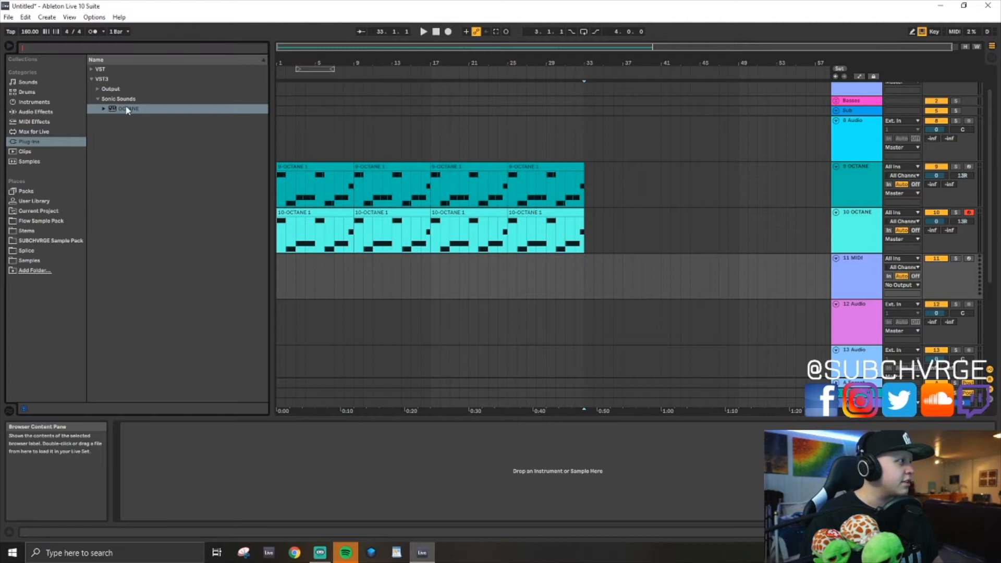
pyautogui.click(125, 99)
pyautogui.moveTo(120, 112); pyautogui.dragTo(275, 236)
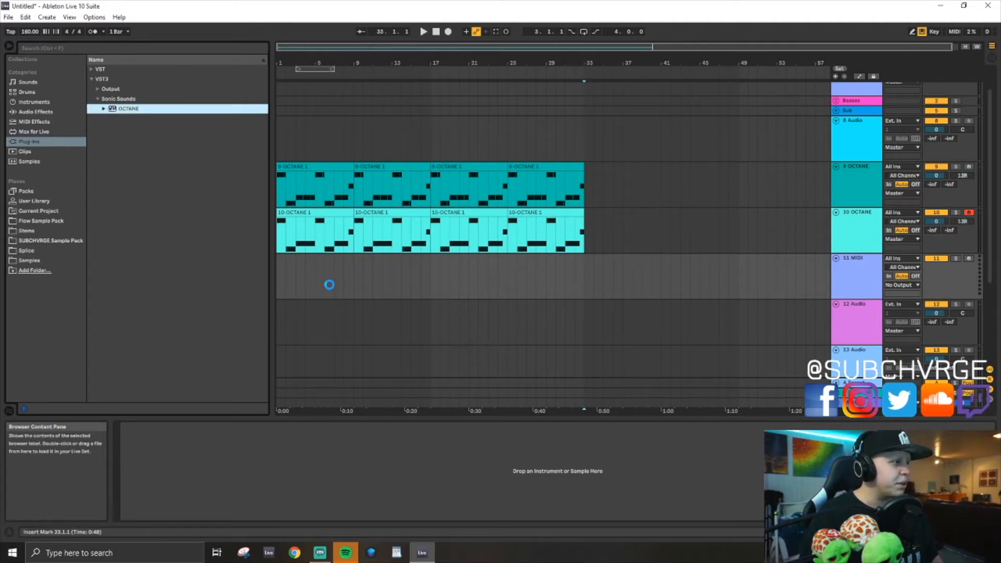
pyautogui.moveTo(329, 284); pyautogui.dragTo(331, 284)
pyautogui.click(295, 290)
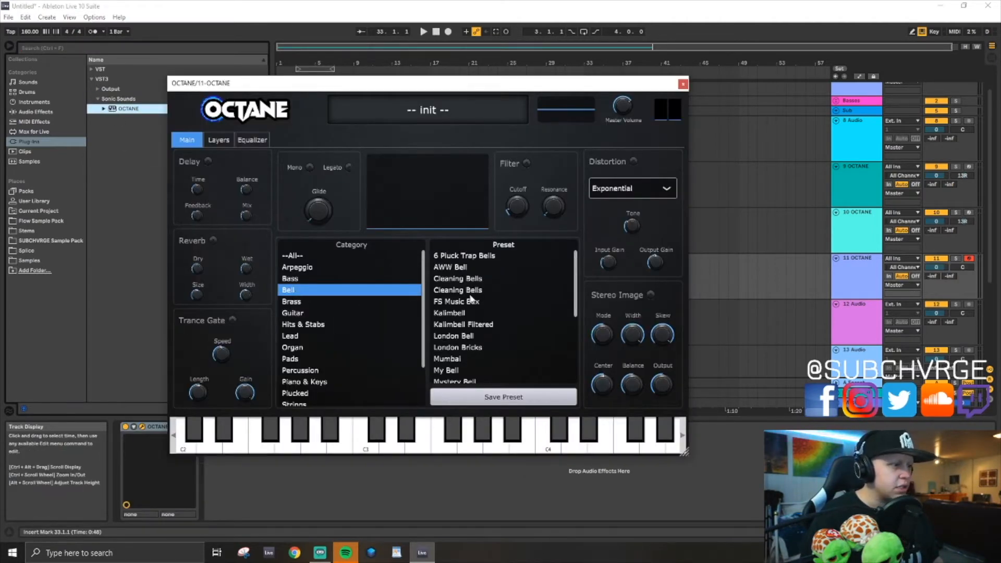
pyautogui.click(450, 313)
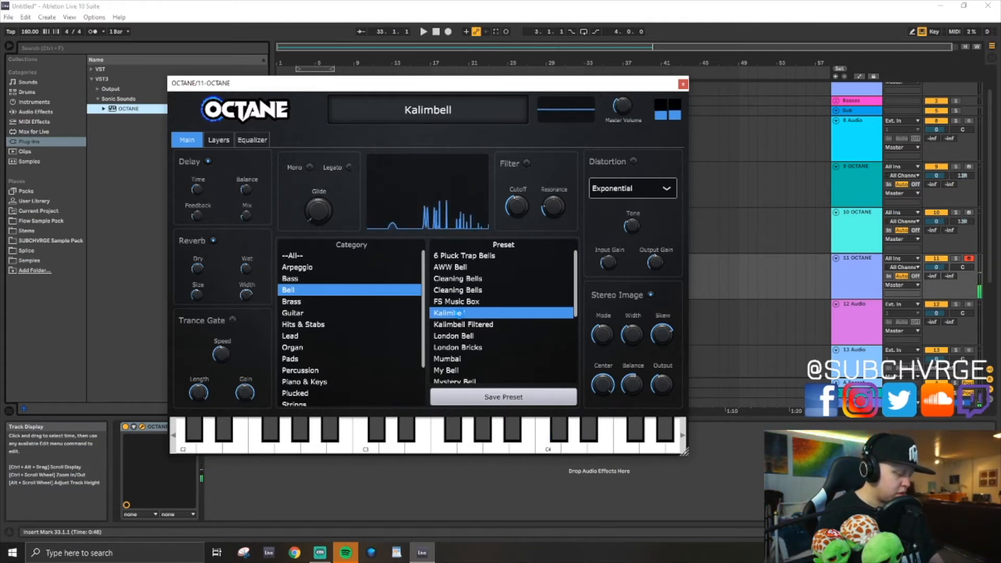
# - Audition Kalimbell with melody notes, raise the computer keyboard octave, and cue playback at bar 1 with the plugin window closed
pyautogui.press('u')
pyautogui.press('k')
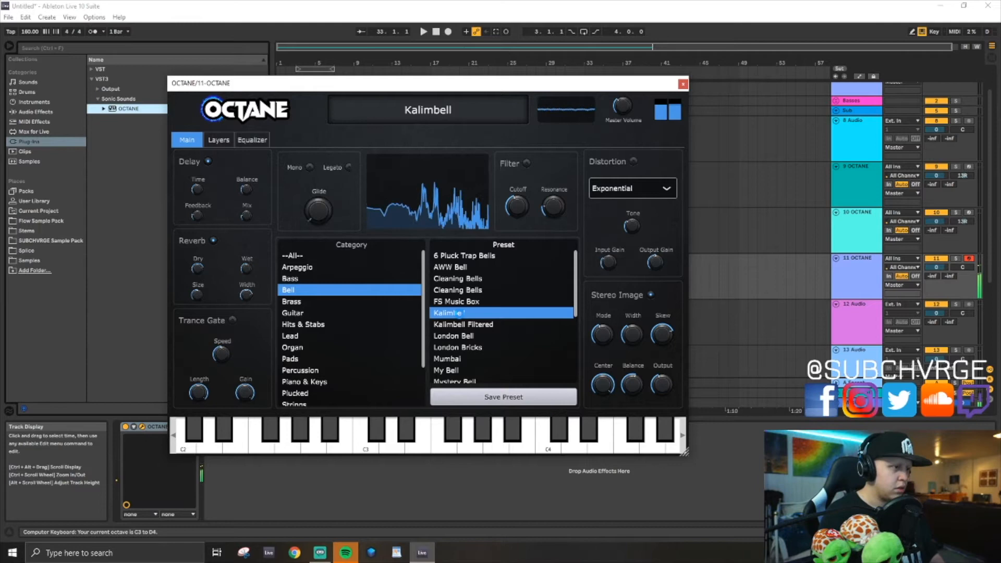
pyautogui.hotkey('ctrl', 'alt', 'p')
pyautogui.click(281, 287)
pyautogui.press('x')
pyautogui.press('space')
pyautogui.press('space')
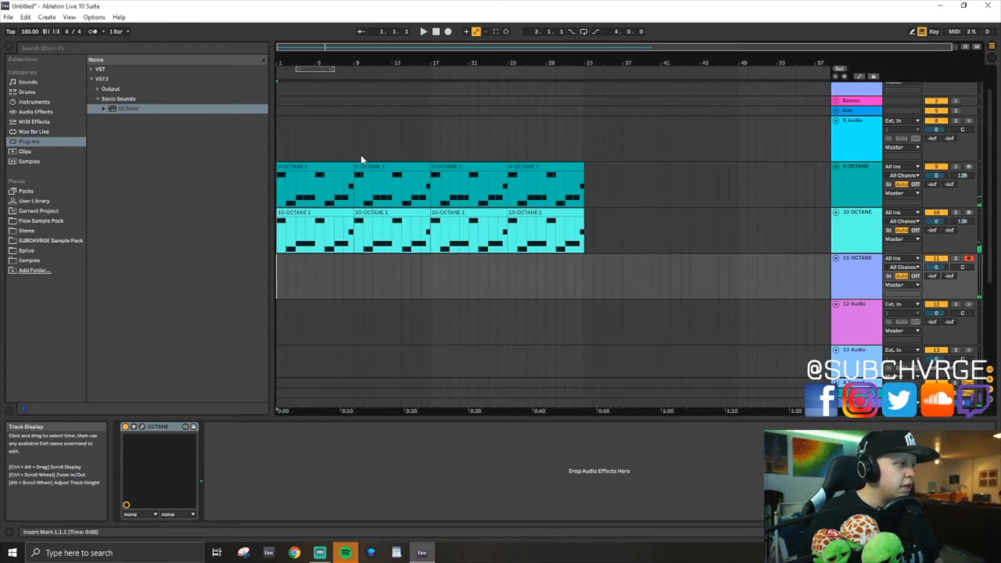
# - Record a bell melody on the 11 OCTANE track from bar 1 and open its clip for note editing
pyautogui.click(448, 32)
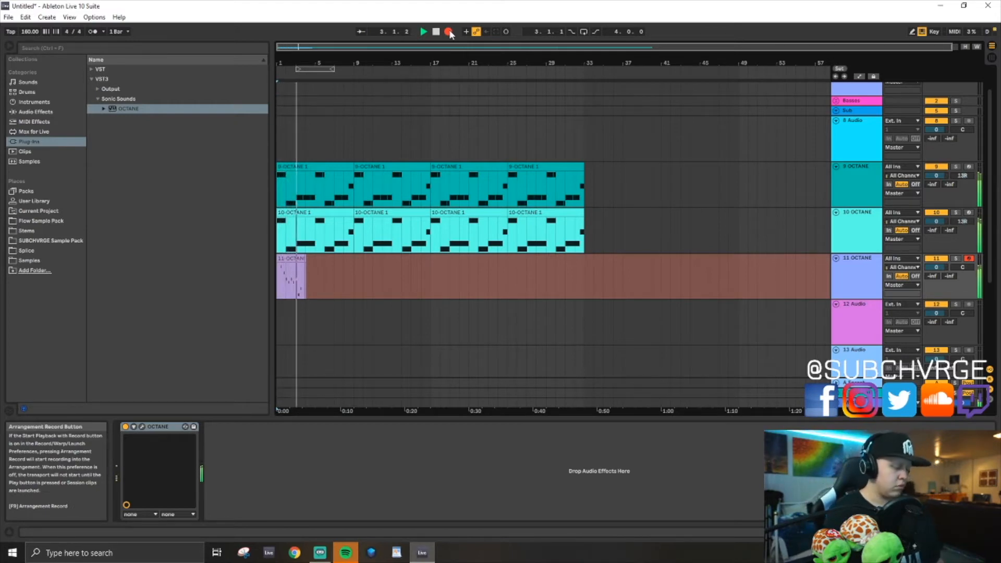
pyautogui.press('space')
pyautogui.press('space')
pyautogui.doubleClick(300, 276)
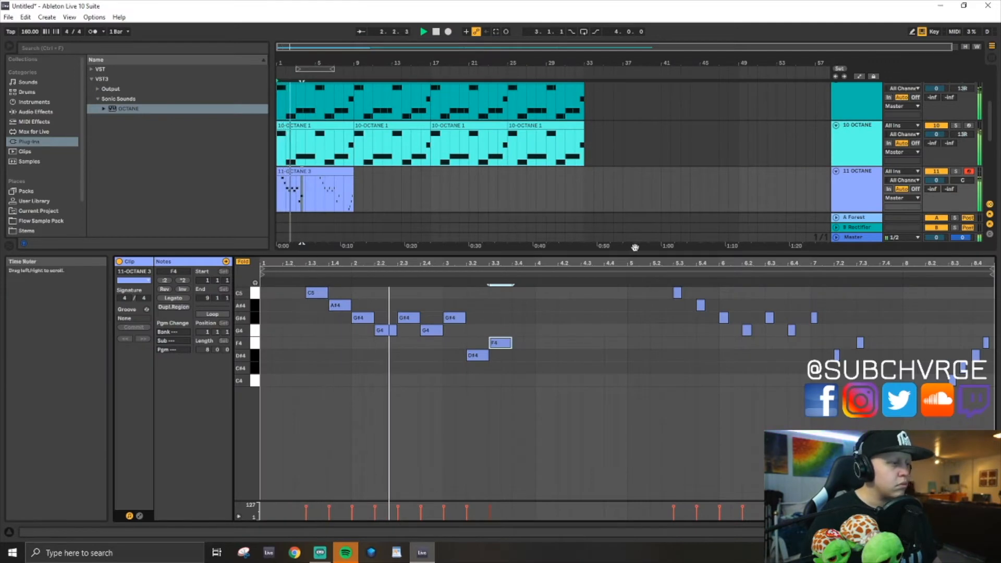
# - Repitch the melody's opening notes to A#4, G#4 and A#4, repeat the phrase from bar 5, and duplicate the clip to bar 17
pyautogui.moveTo(316, 292); pyautogui.dragTo(318, 320)
pyautogui.press('space')
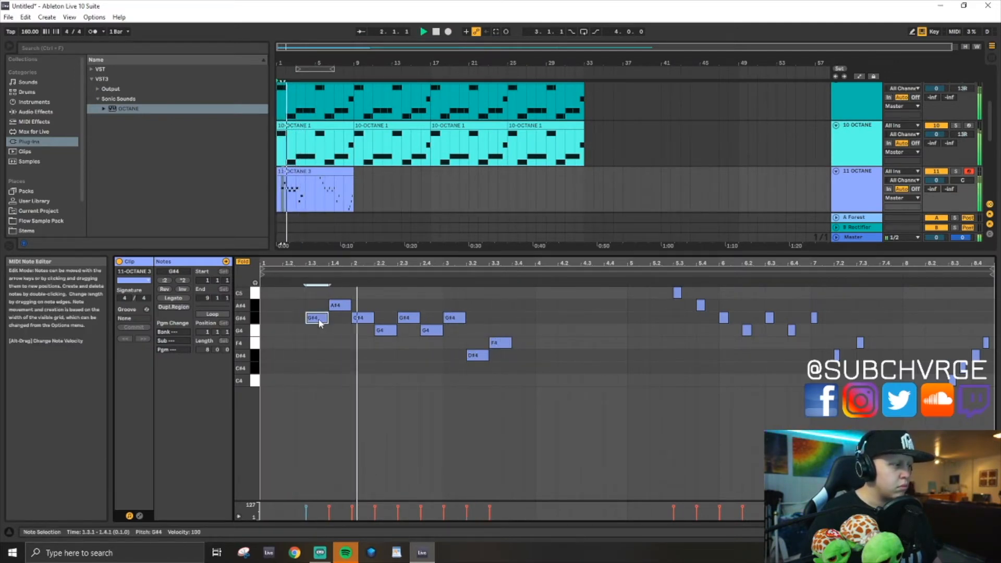
pyautogui.moveTo(320, 323); pyautogui.dragTo(323, 347)
pyautogui.press('space')
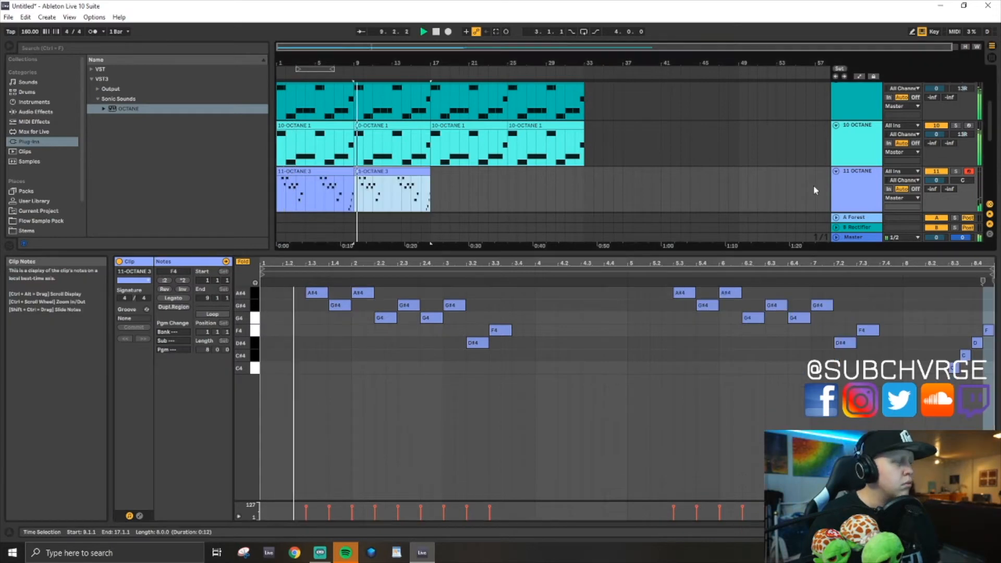
# - Add another MIDI track below 11 OCTANE, load OCTANE on it and browse its full preset list
pyautogui.moveTo(661, 259); pyautogui.dragTo(658, 419)
pyautogui.scroll(-1, 511, 277)
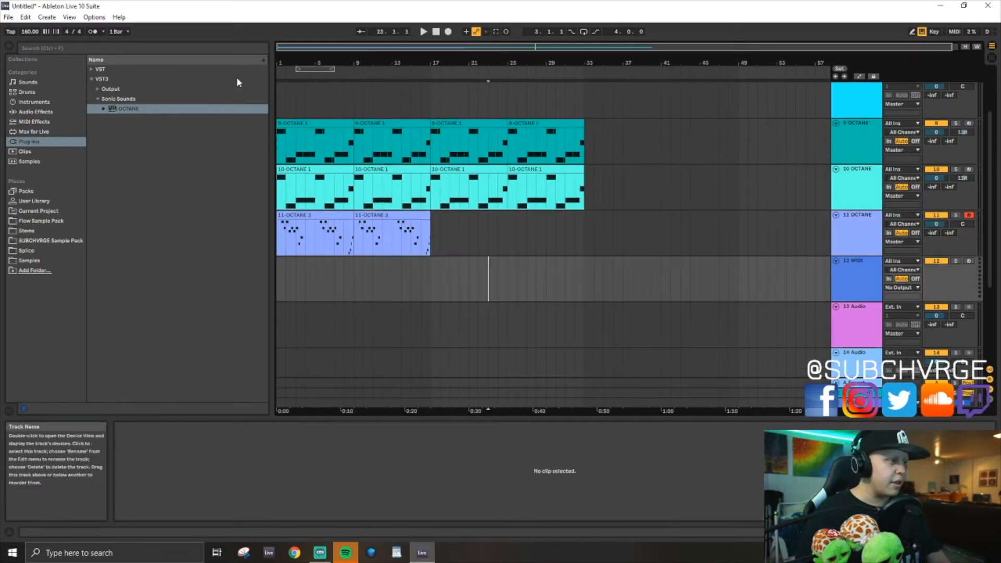
pyautogui.moveTo(127, 108); pyautogui.dragTo(355, 302)
pyautogui.scroll(-3, 357, 351)
pyautogui.scroll(3, 364, 358)
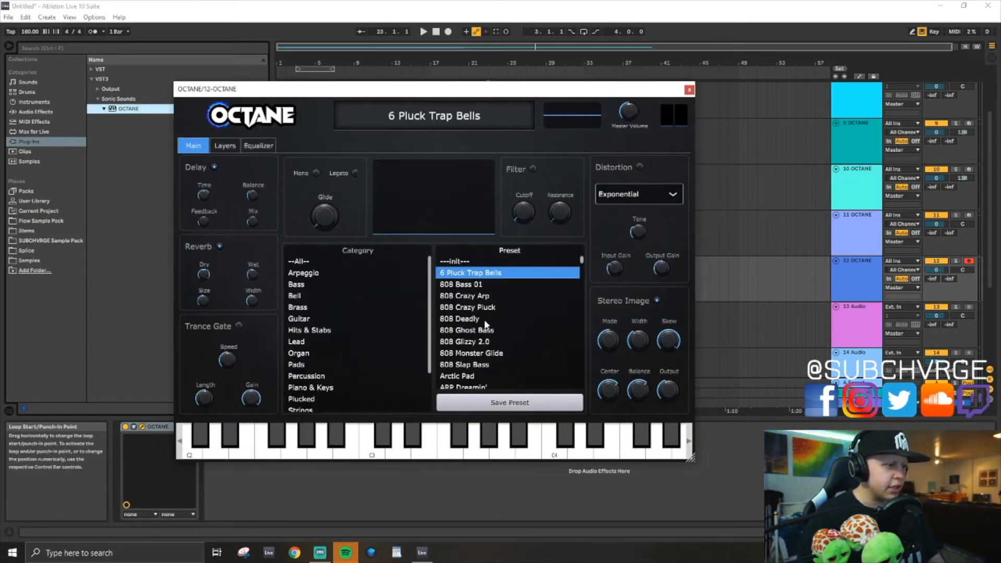
# - Audition the 808 Glizzy 2.0 and 808 Monster Glide presets, settling on 808 Glizzy 2.0
pyautogui.click(479, 342)
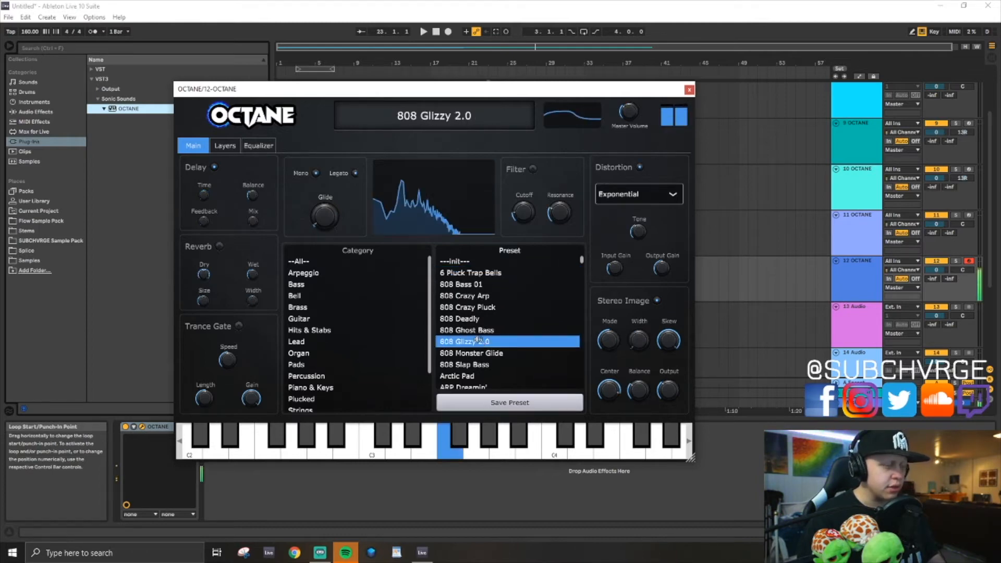
pyautogui.click(474, 354)
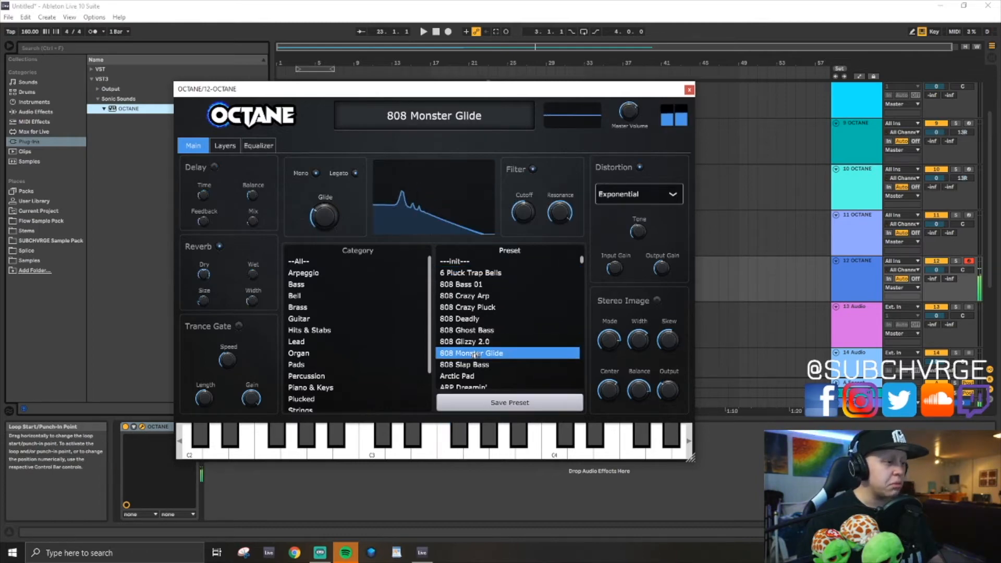
pyautogui.press('Up')
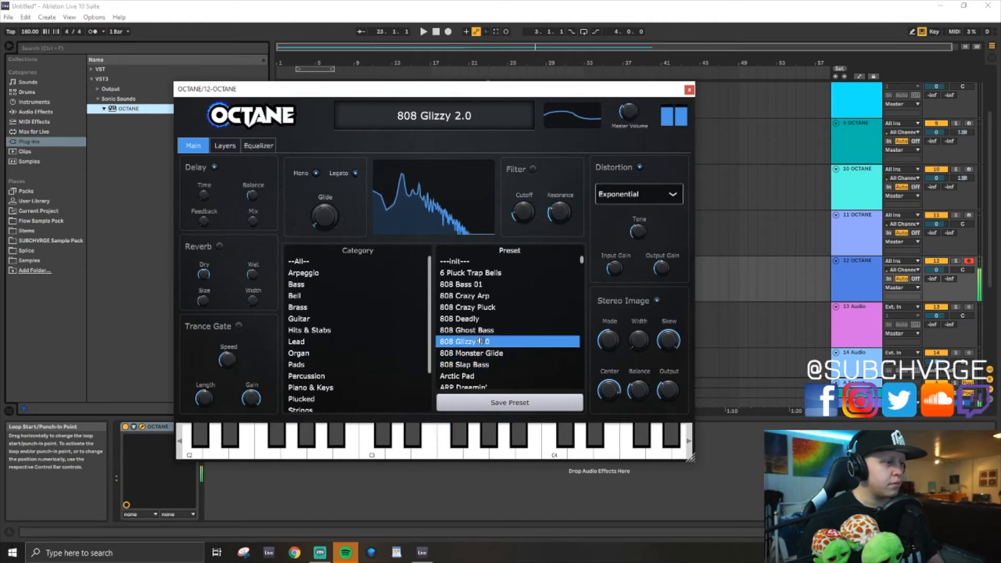
# - Record an eight-bar 808 bass line on 12 OCTANE from bar 1 and set the track's send B to -34.9
pyautogui.click(448, 32)
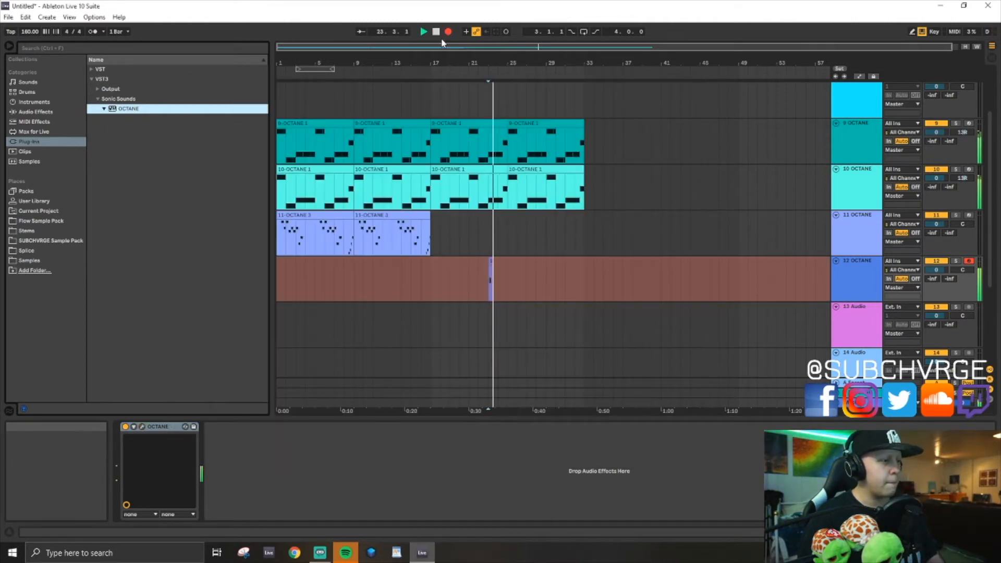
pyautogui.click(448, 32)
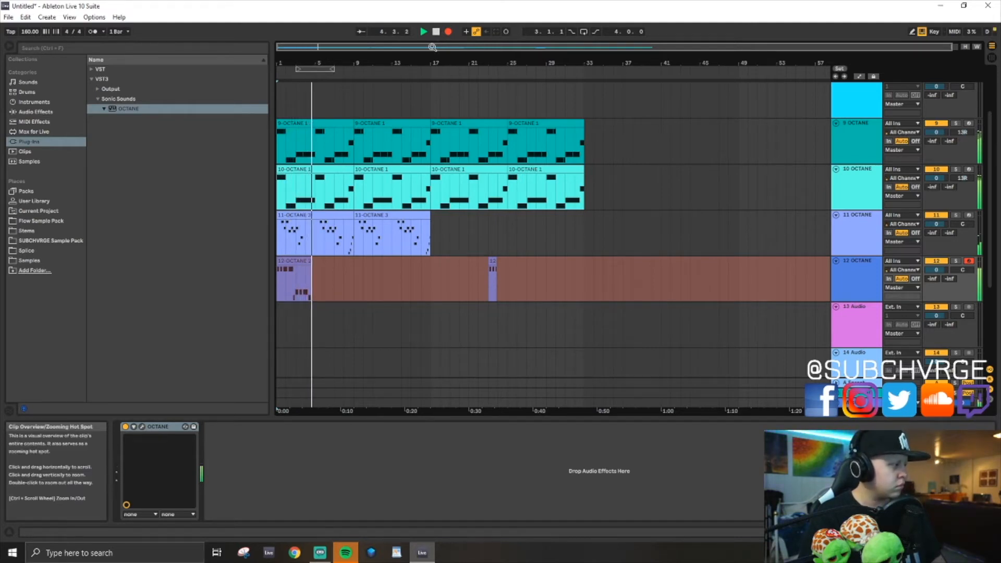
pyautogui.press('space')
pyautogui.moveTo(950, 278)
pyautogui.mouseDown()
pyautogui.moveTo(949, 266)
pyautogui.moveTo(950, 297)
pyautogui.mouseUp()
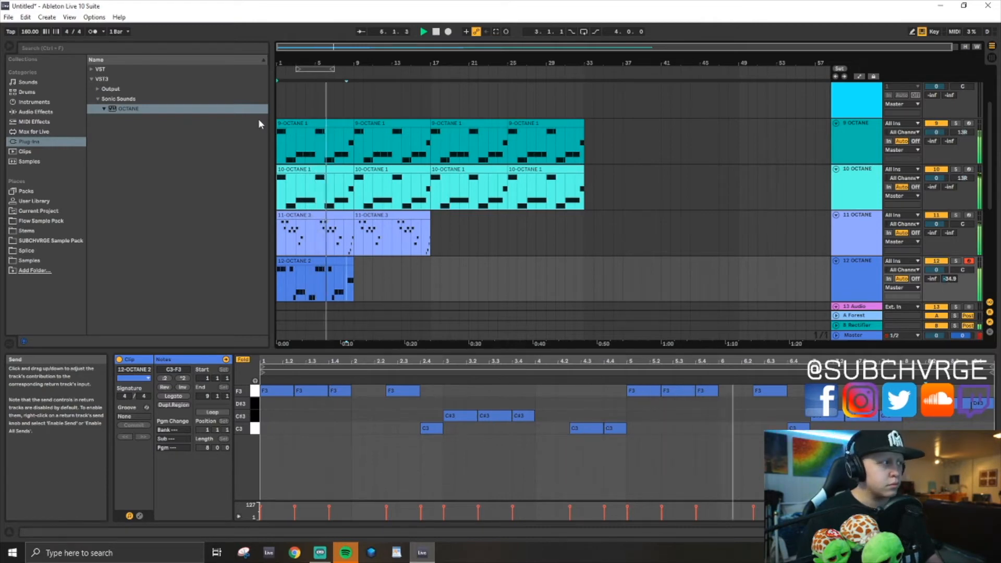
# - Add EQ Eight with a low cut at 88 Hz to 9 OCTANE and copy it to 10 OCTANE and 11 OCTANE
pyautogui.click(208, 49)
pyautogui.write('ed')
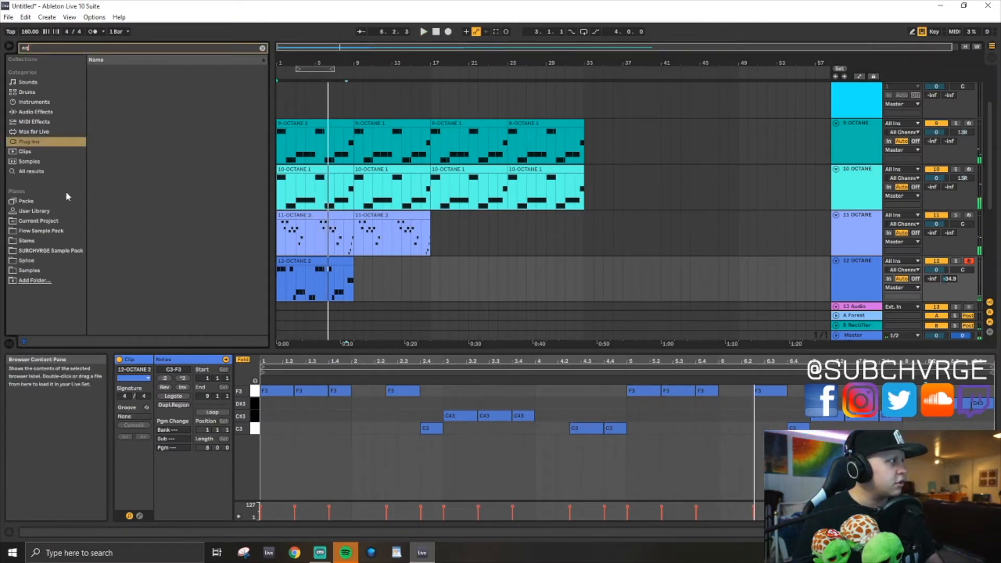
pyautogui.click(47, 174)
pyautogui.doubleClick(114, 79)
pyautogui.press('space')
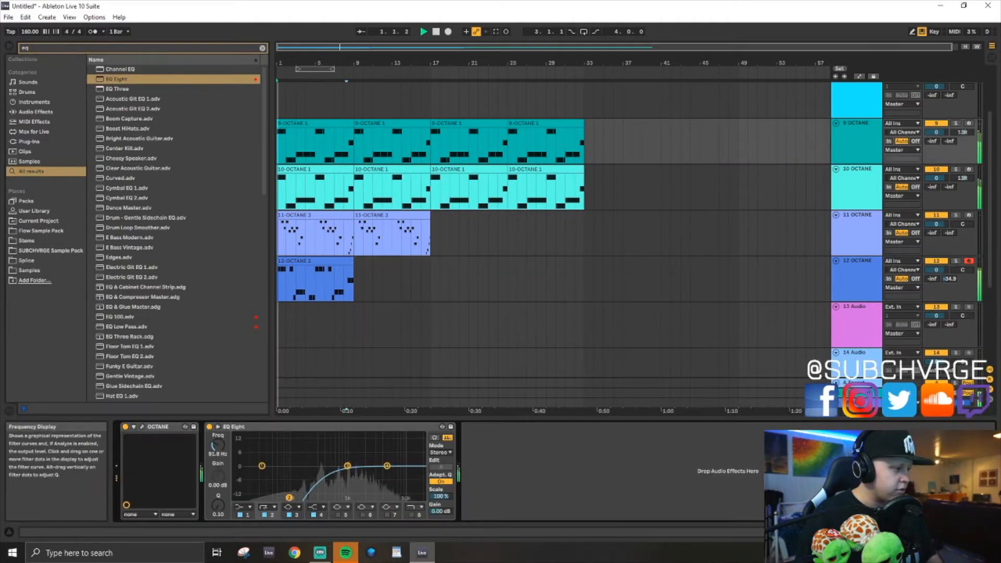
pyautogui.click(251, 431)
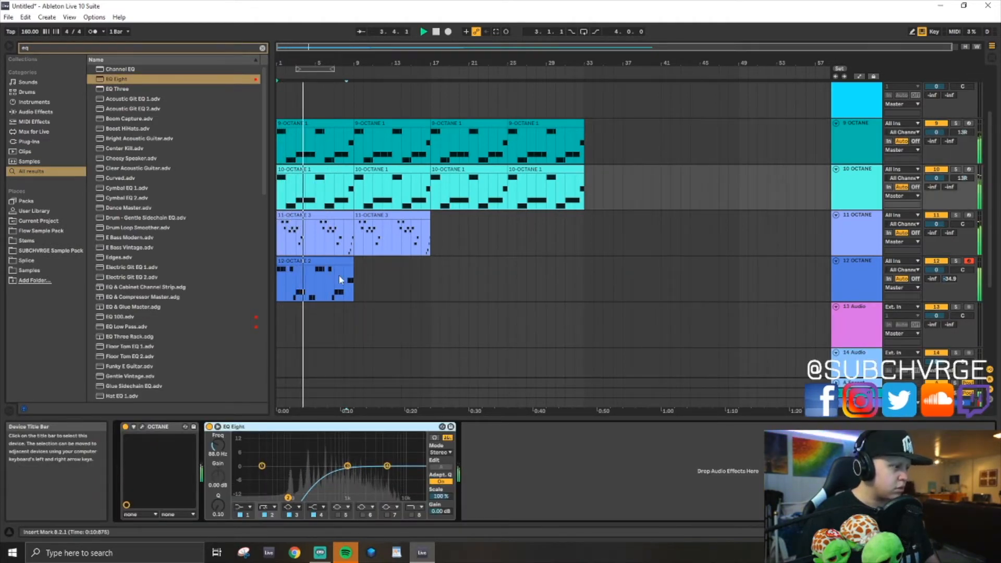
pyautogui.click(321, 233)
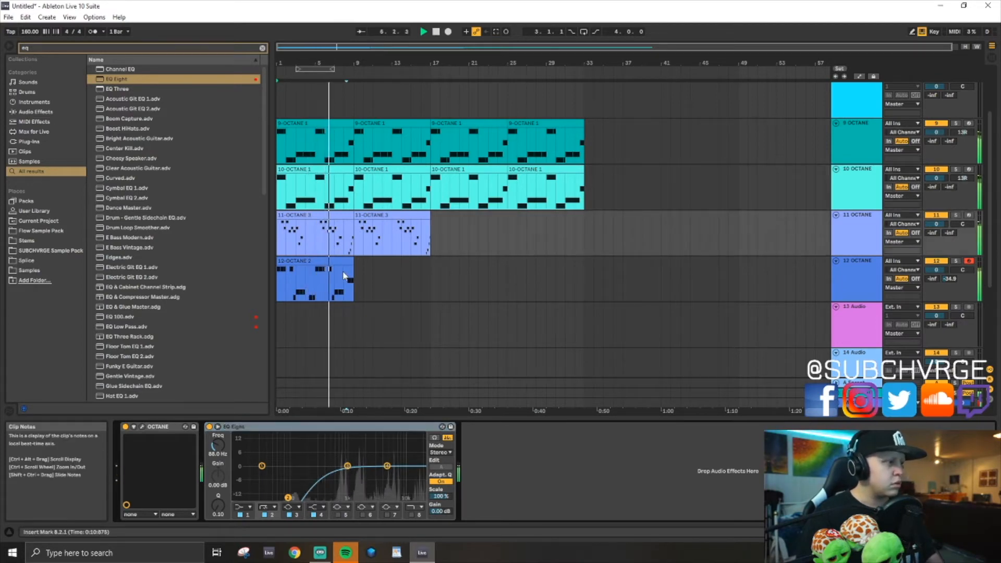
# - Duplicate the 808 clip once on 12 OCTANE and move all the OCTANE clips 16 bars later to start at bar 17
pyautogui.click(305, 261)
pyautogui.hotkey('ctrl', 'd')
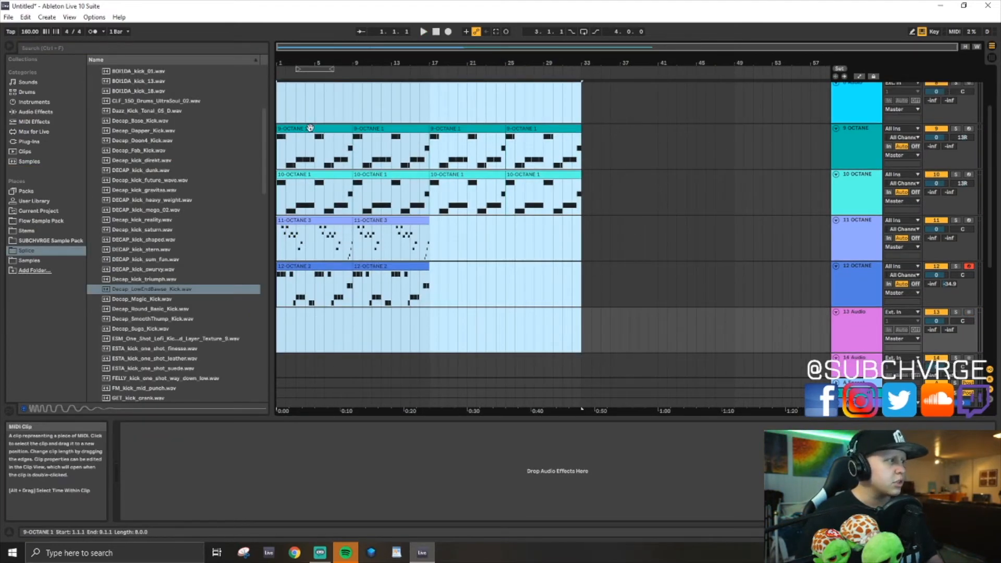
pyautogui.moveTo(311, 127); pyautogui.dragTo(463, 128)
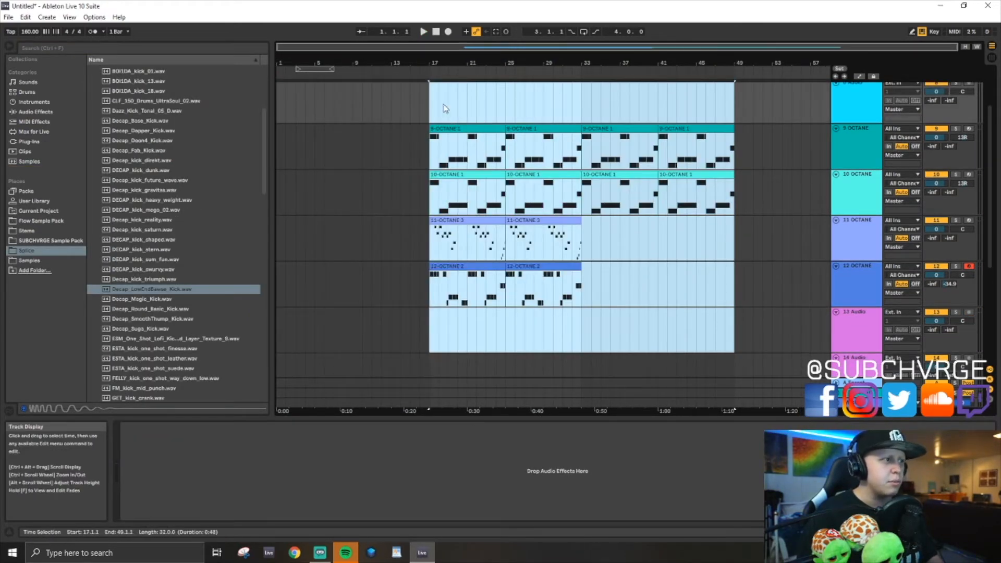
pyautogui.click(445, 108)
# - Audition the Decap kick samples and place Decap_SmoothThump_Kick.wav on track 13 under the first 808 notes from bar 17
pyautogui.scroll(3, 431, 305)
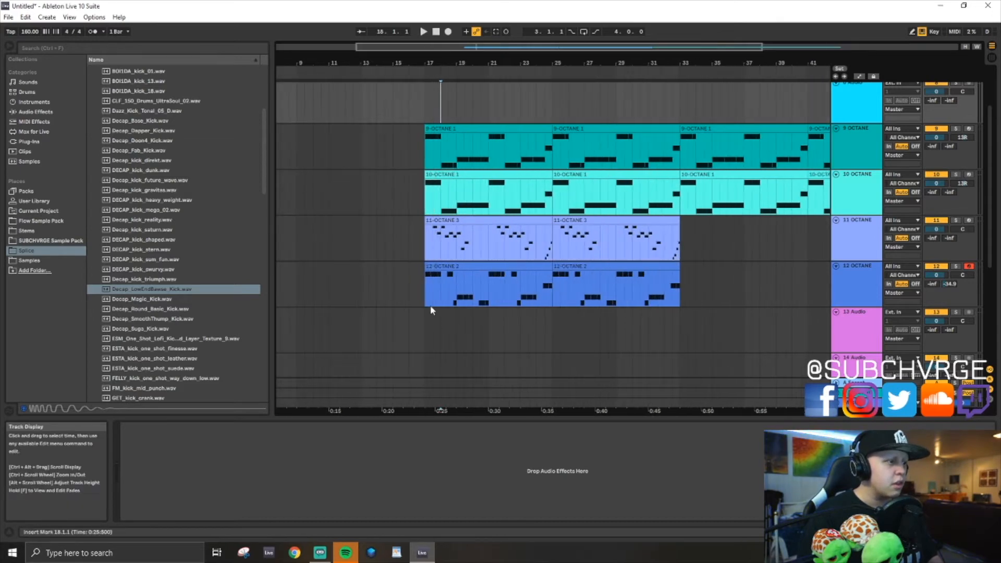
pyautogui.click(430, 305)
pyautogui.click(156, 289)
pyautogui.click(157, 309)
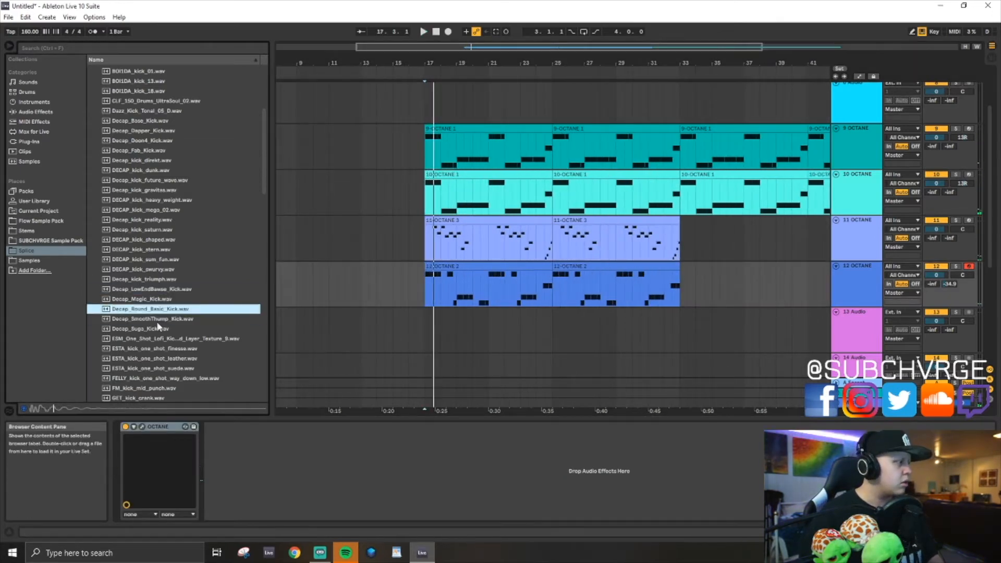
pyautogui.press('Down')
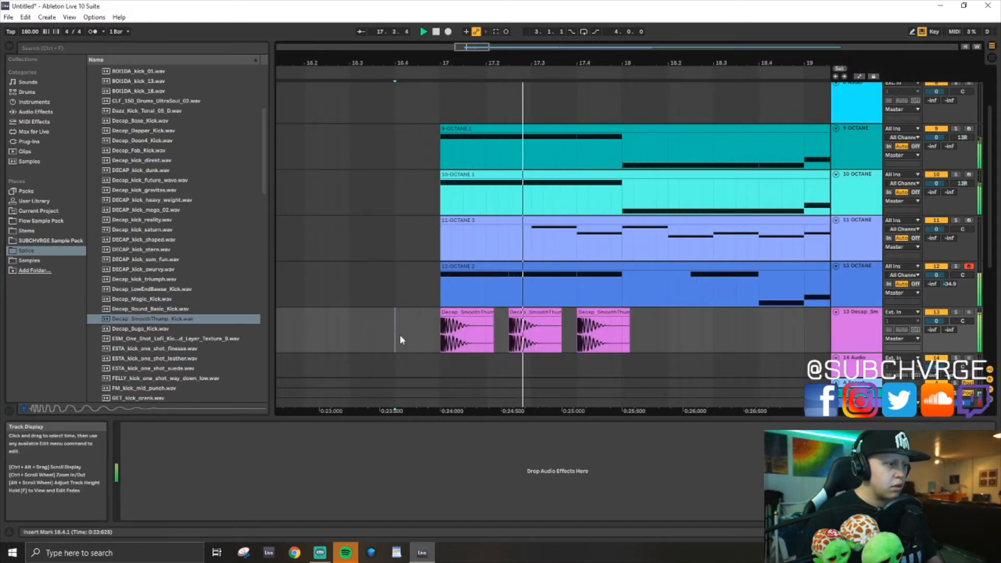
# - Copy the kick clip along track 13 to follow the 808 rhythm through bar 32
pyautogui.click(607, 311)
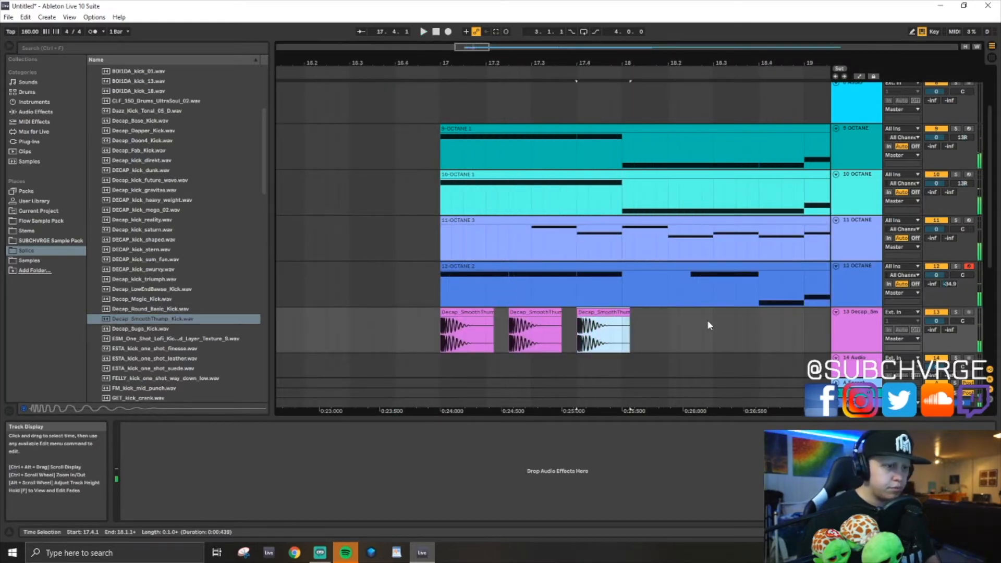
pyautogui.click(690, 333)
pyautogui.hotkey('ctrl', 'v')
pyautogui.click(763, 337)
pyautogui.hotkey('ctrl', 'v')
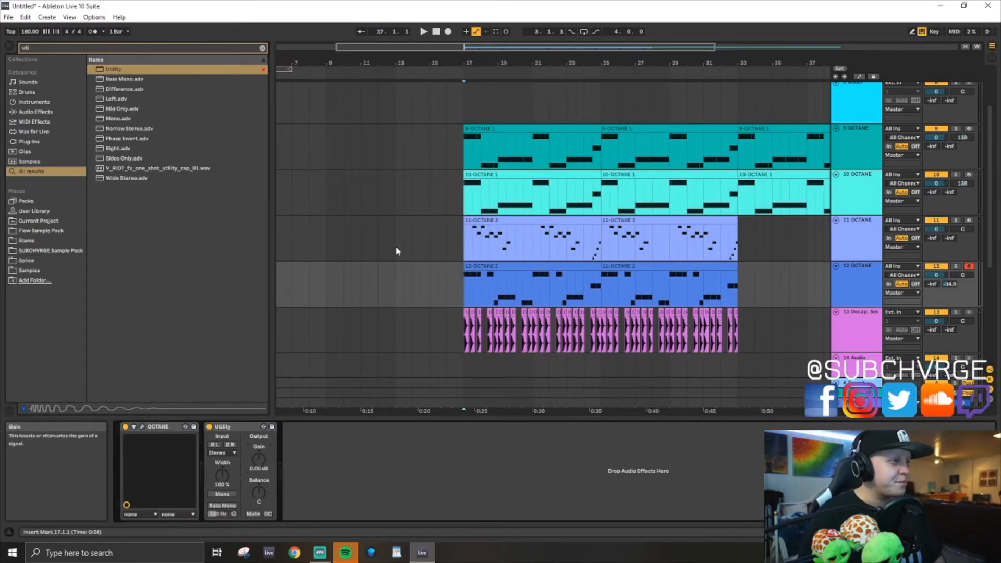
# - Solo 12 OCTANE and the kick track and play them together from bar 17
pyautogui.moveTo(469, 48); pyautogui.dragTo(521, 188)
pyautogui.scroll(-2, 531, 212)
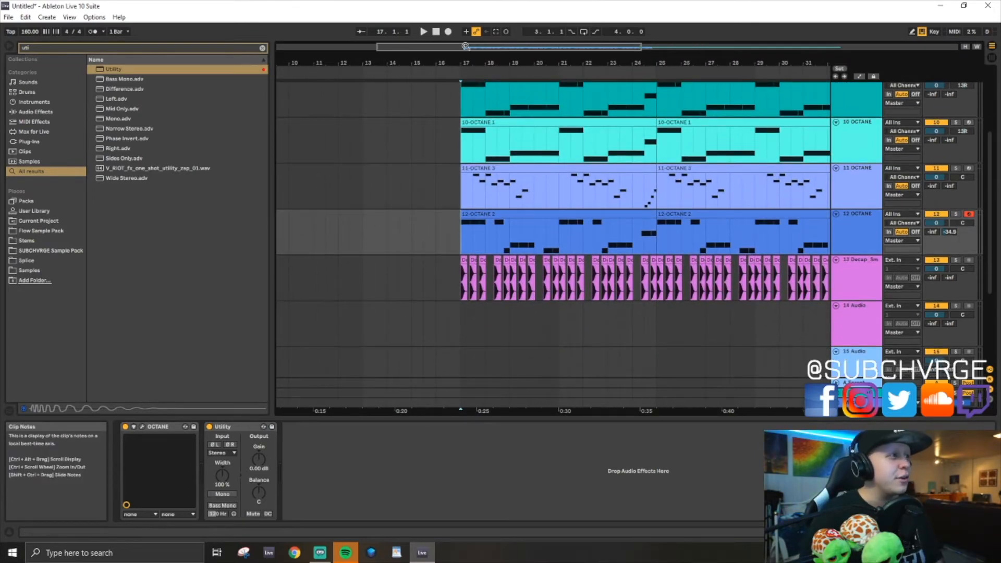
pyautogui.moveTo(467, 46); pyautogui.dragTo(468, 60)
pyautogui.click(859, 285)
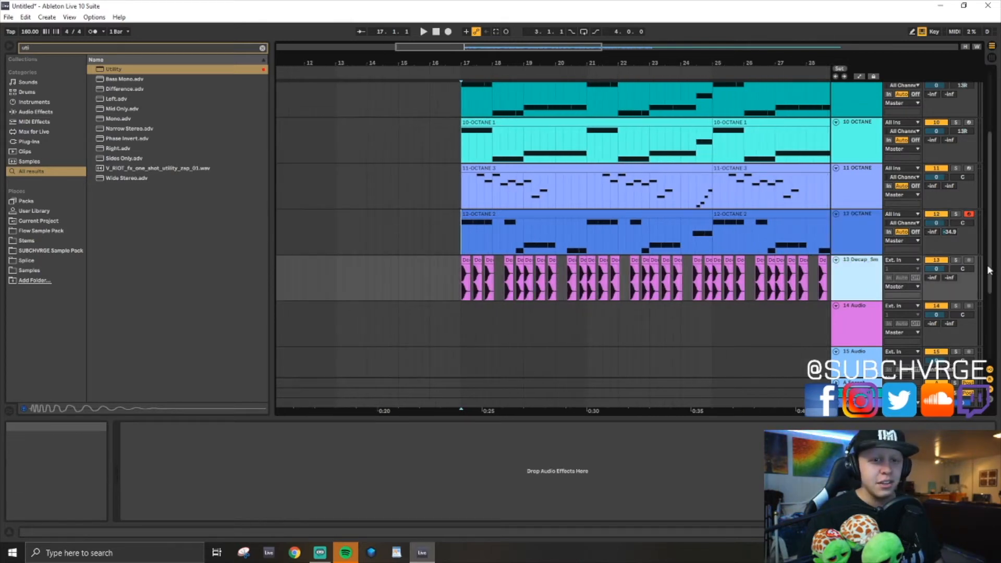
pyautogui.click(956, 259)
pyautogui.click(956, 214)
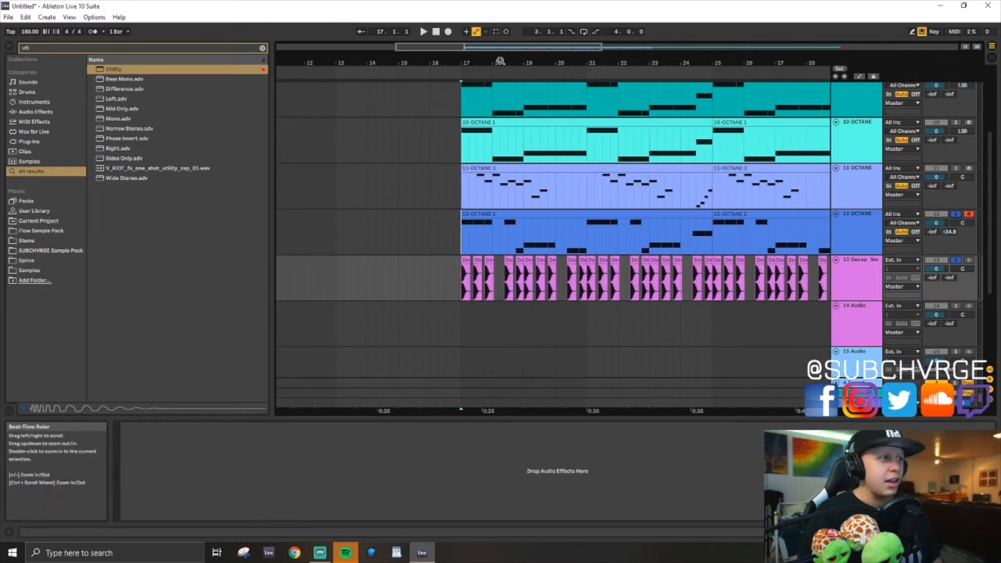
pyautogui.moveTo(500, 61); pyautogui.dragTo(485, 73)
pyautogui.click(436, 241)
pyautogui.press('space')
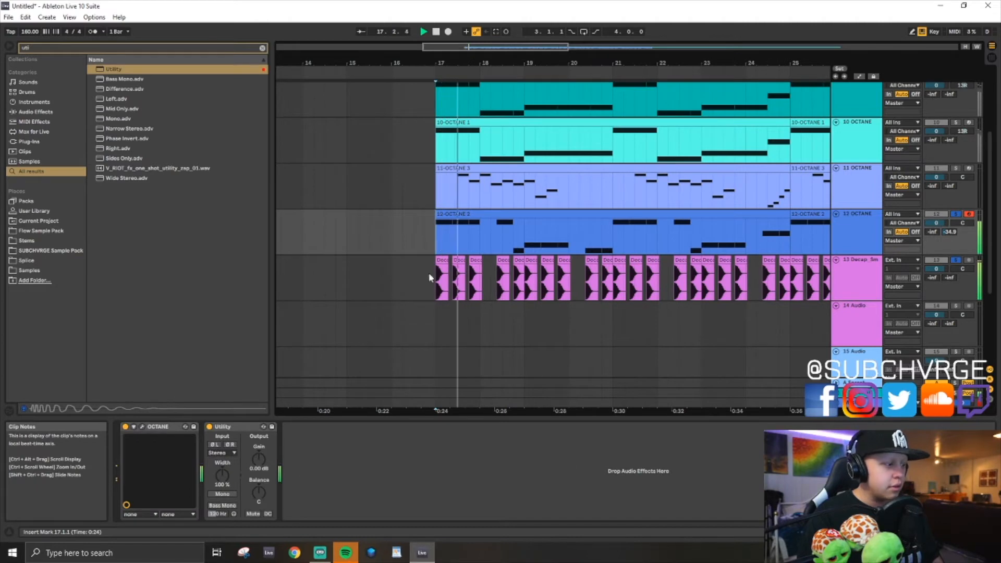
pyautogui.press('space')
# - Automate the Utility gain on 12 OCTANE with a dip to -inf dB at the bar 17 kick, ramping back to 0.00 dB
pyautogui.press('+')
pyautogui.press('+')
pyautogui.press('+')
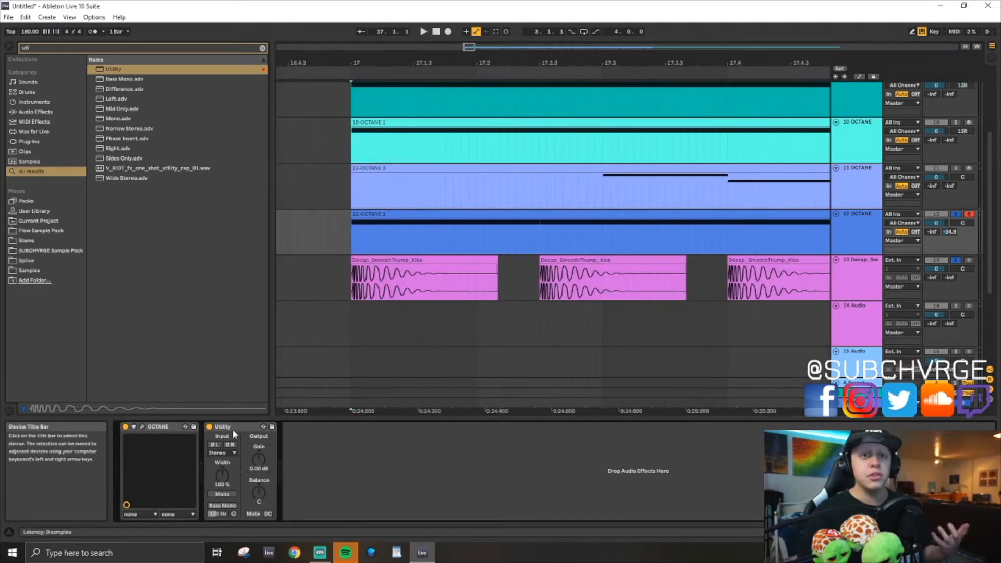
pyautogui.click(232, 428)
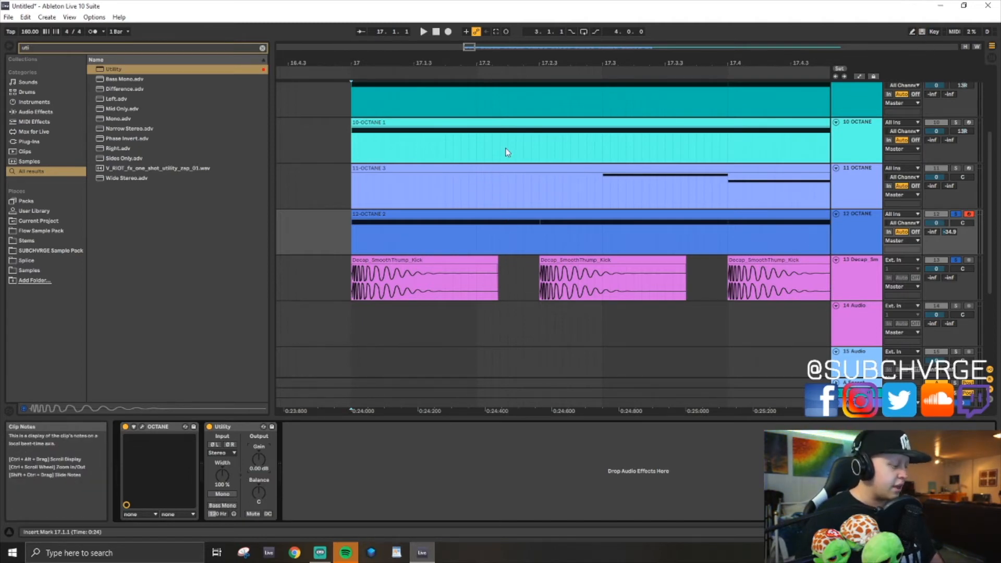
pyautogui.press('a')
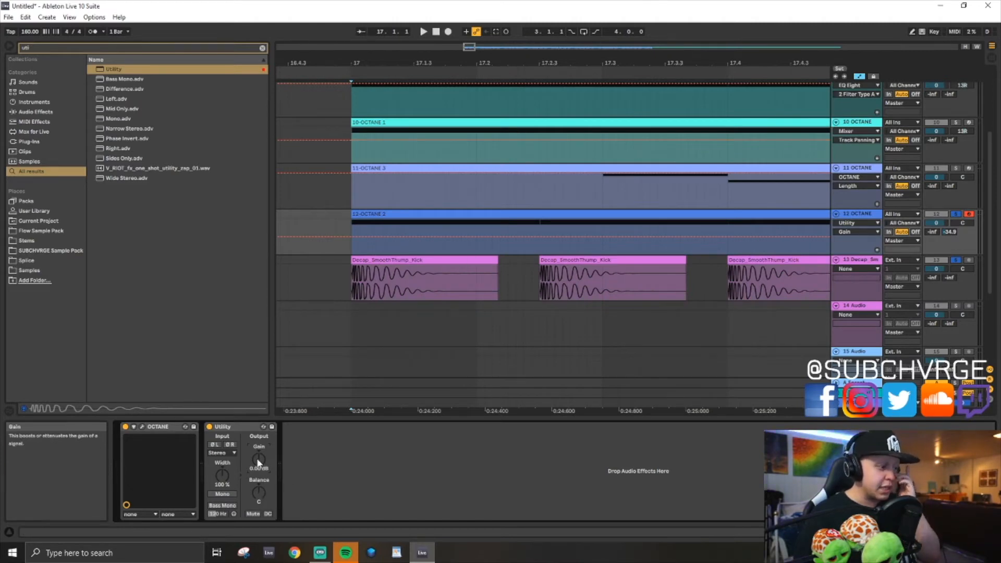
pyautogui.click(349, 236)
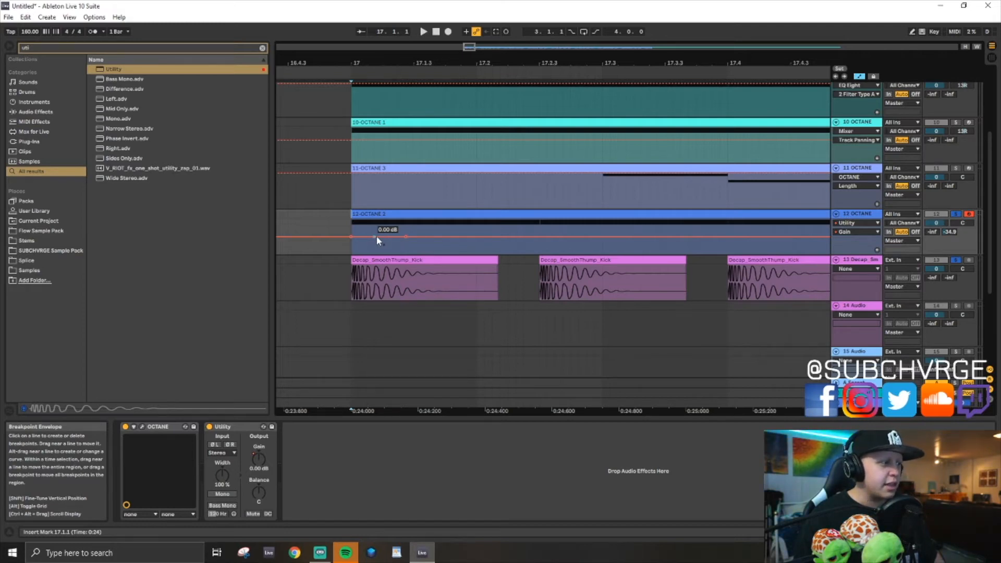
pyautogui.moveTo(377, 236); pyautogui.dragTo(351, 253)
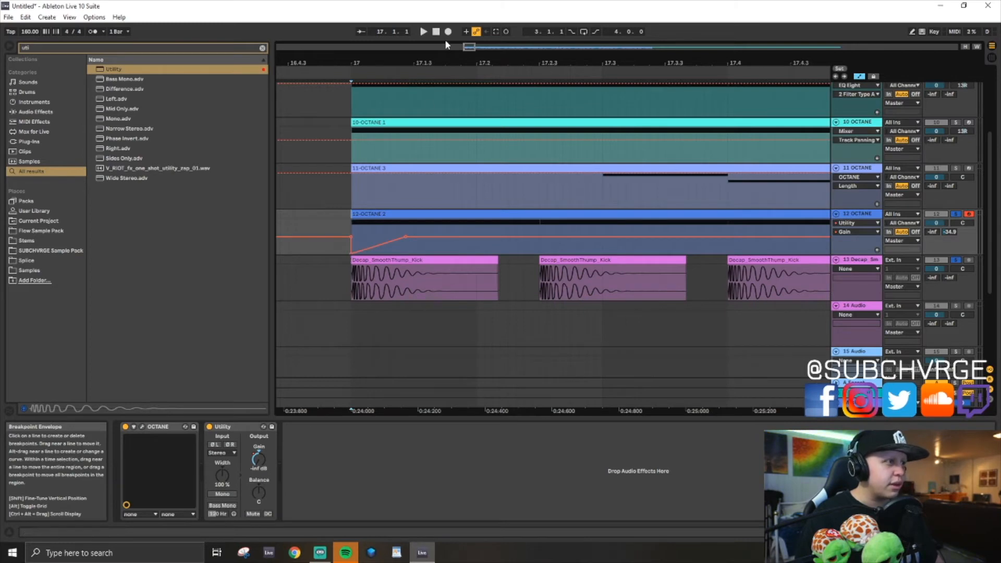
# - Copy the gain dip on 12 OCTANE to the kicks at 17.2.3, 17.4.1, 18.2.3 and 18.4.1
pyautogui.press('-')
pyautogui.press('-')
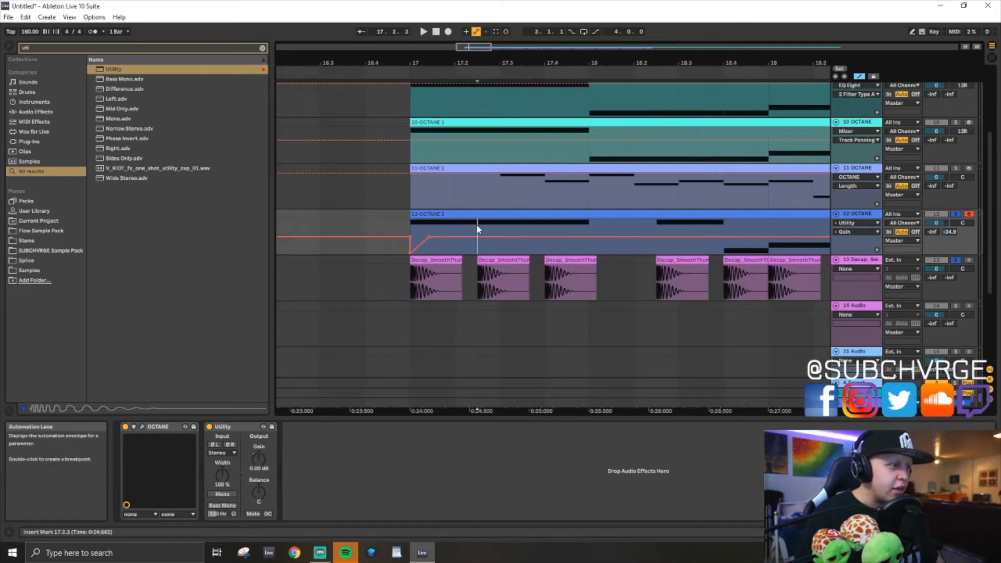
pyautogui.moveTo(478, 229); pyautogui.dragTo(416, 235)
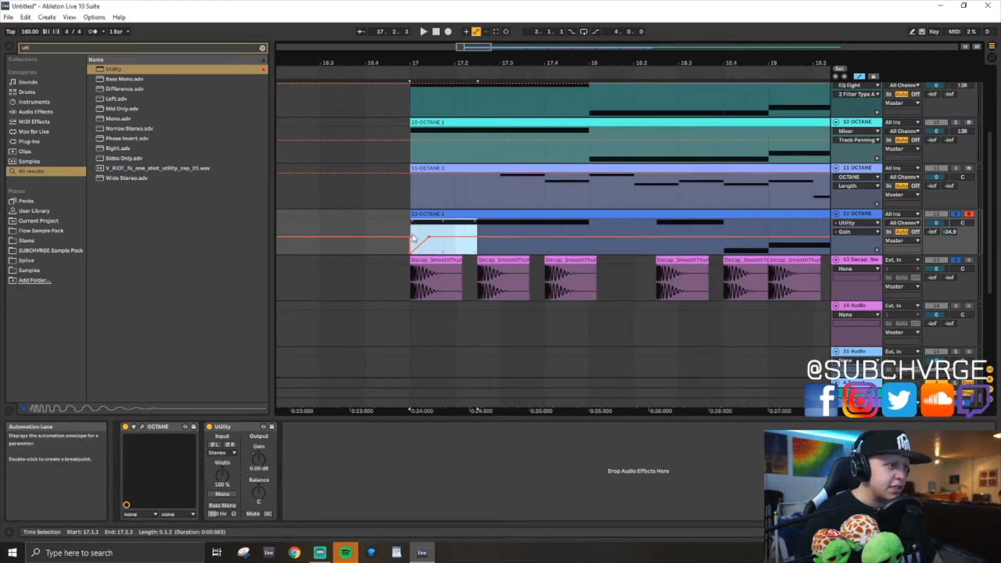
pyautogui.hotkey('ctrl', 'd')
pyautogui.hotkey('ctrl', 'd')
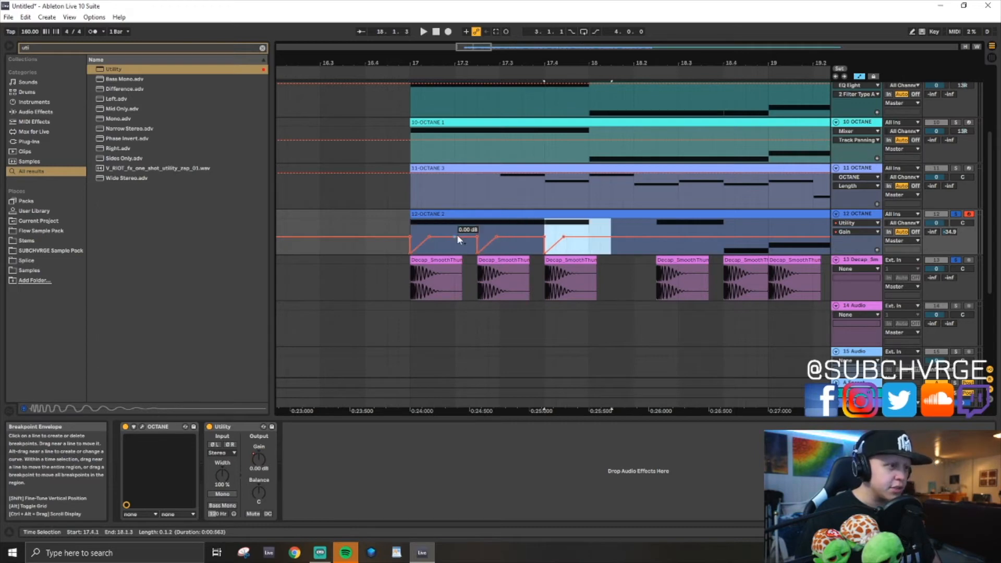
pyautogui.click(658, 254)
pyautogui.hotkey('ctrl', 'v')
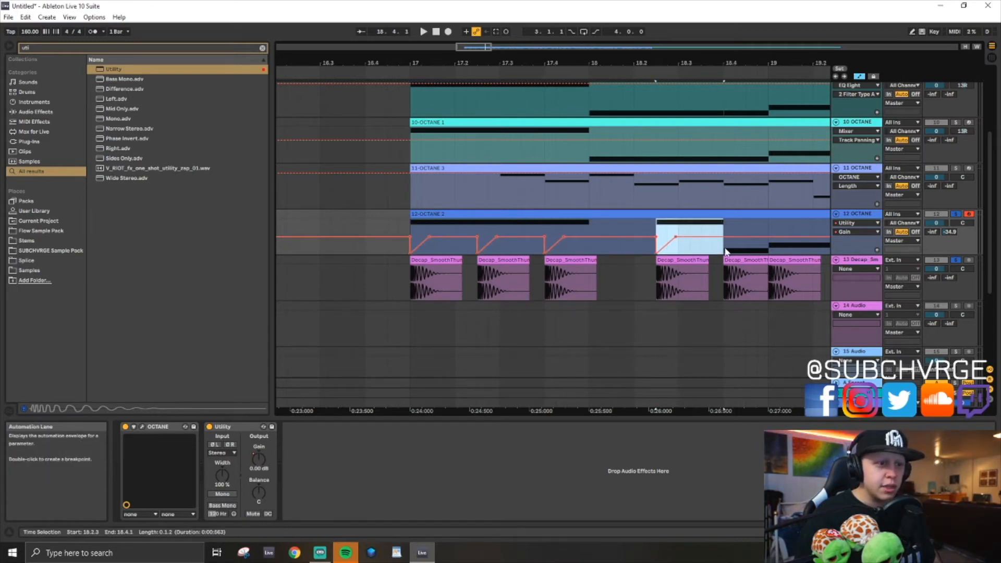
pyautogui.hotkey('ctrl', 'd')
# - Duplicate the two-bar gain automation from bars 17 and 18 along 12 OCTANE until bar 33
pyautogui.moveTo(770, 254); pyautogui.dragTo(412, 245)
pyautogui.press('-')
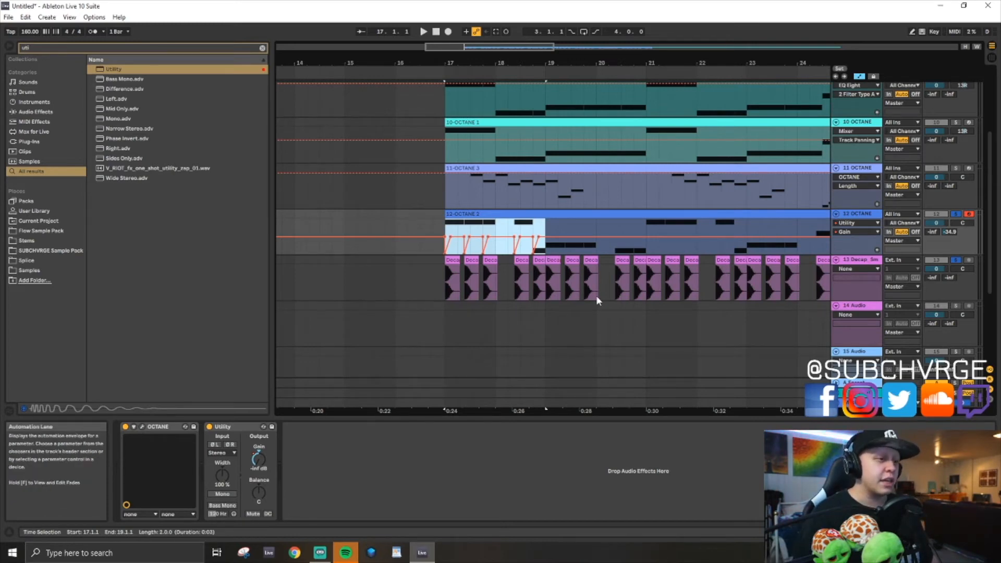
pyautogui.hotkey('ctrl', 'd')
pyautogui.press('-')
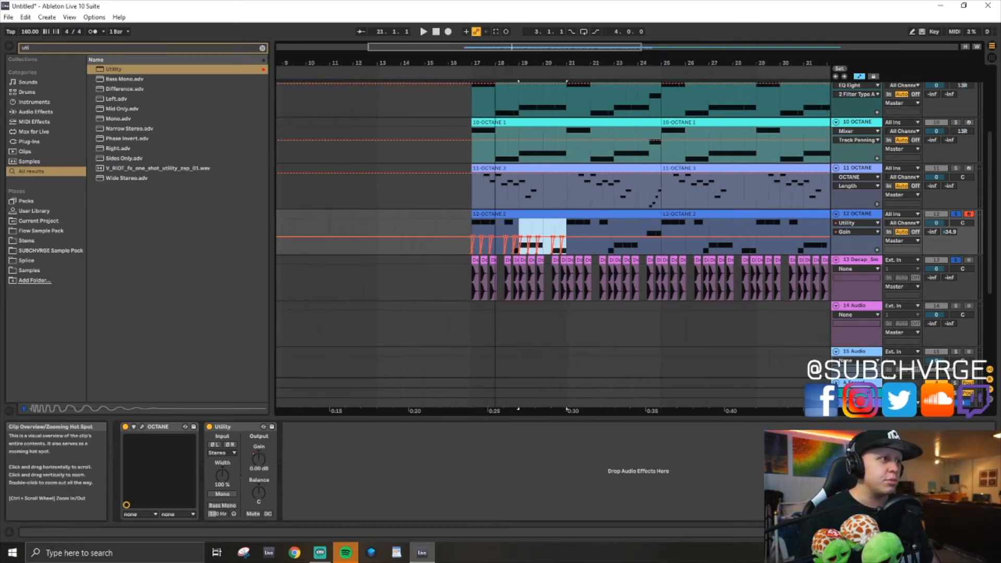
pyautogui.hotkey('ctrl', 'd')
pyautogui.hotkey('ctrl', 'd')
pyautogui.hotkey('ctrl', 'd')
pyautogui.hotkey('ctrl', 'd')
pyautogui.hotkey('ctrl', 'd')
pyautogui.moveTo(478, 64); pyautogui.dragTo(371, 63)
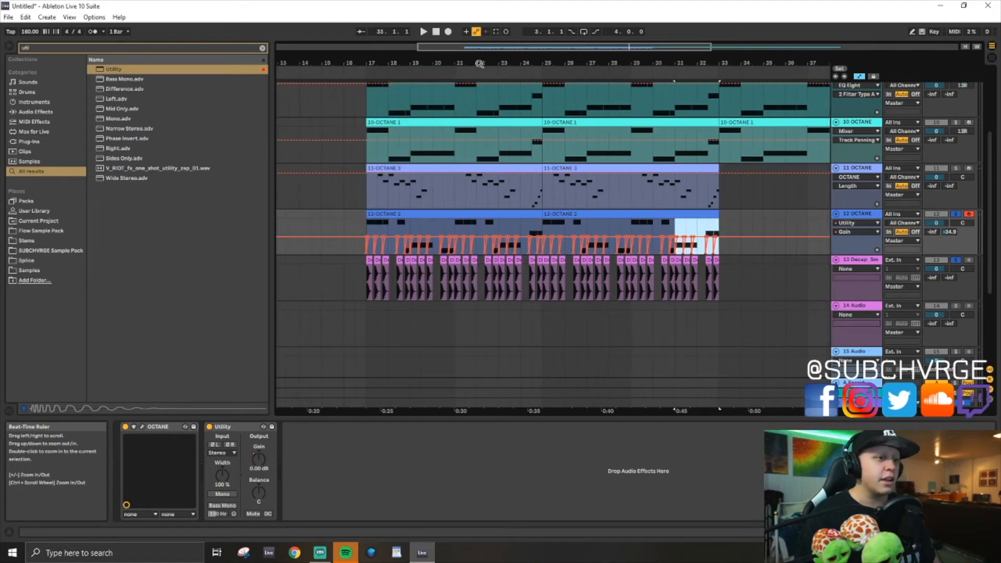
# - Compare the soloed 808 and kick from bar 17 with the Utility device switched off and on
pyautogui.click(366, 224)
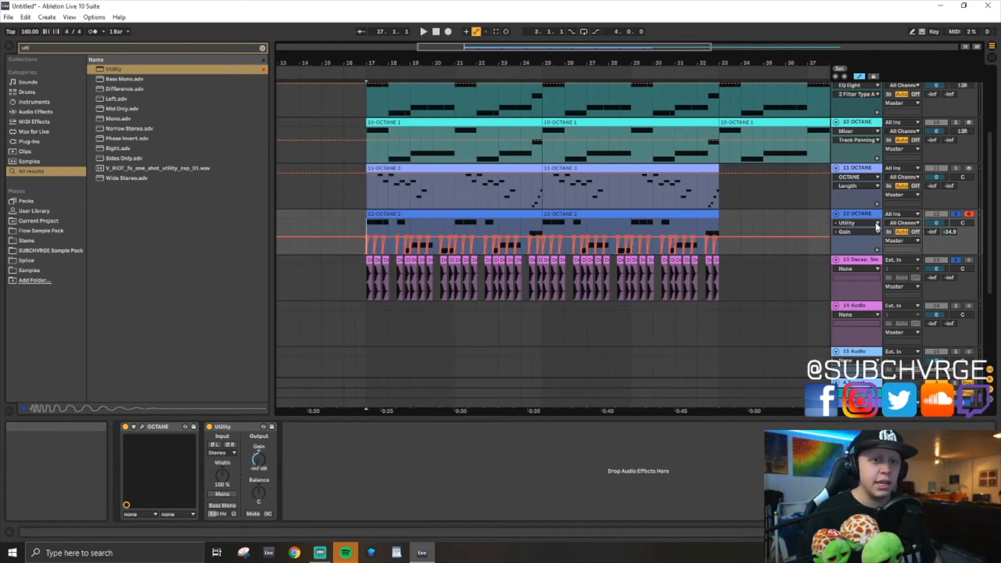
pyautogui.click(209, 426)
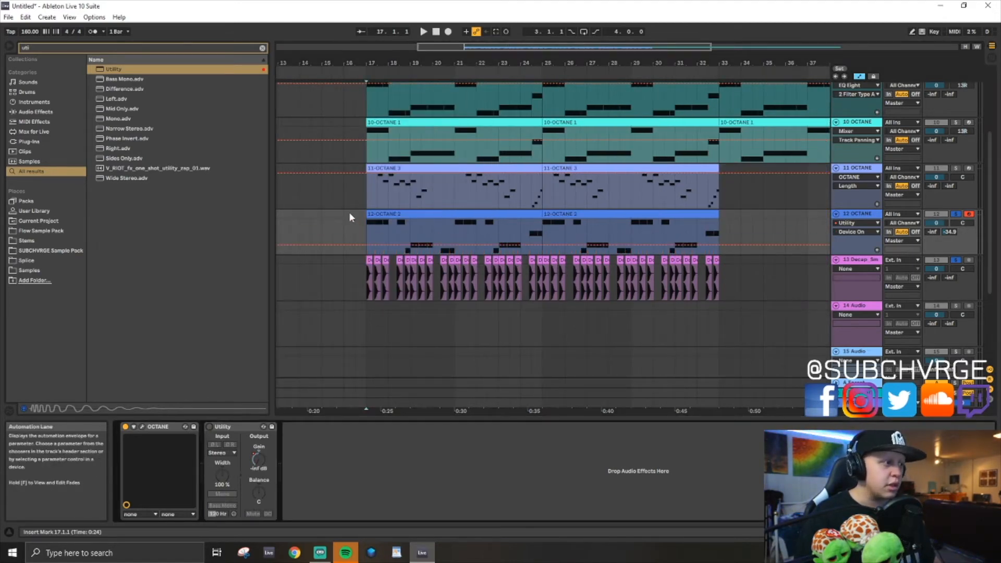
pyautogui.press('space')
pyautogui.press('space')
pyautogui.click(209, 427)
pyautogui.press('space')
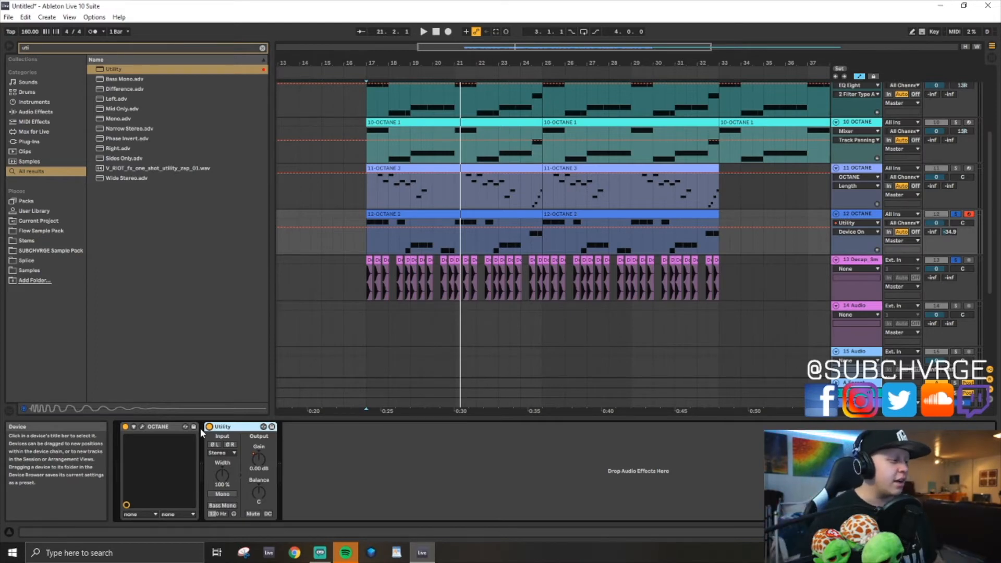
# - Play the full mix from bar 17, hide the automation lanes and raise the EQ Eight low cut on 11 OCTANE to 220 Hz
pyautogui.click(366, 241)
pyautogui.press('space')
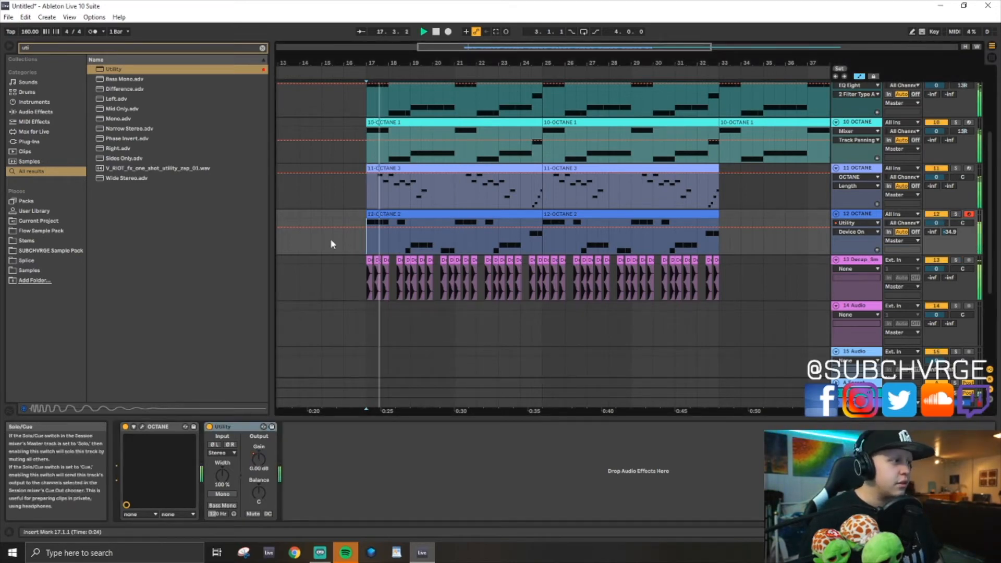
pyautogui.moveTo(464, 47); pyautogui.dragTo(405, 240)
pyautogui.click(520, 212)
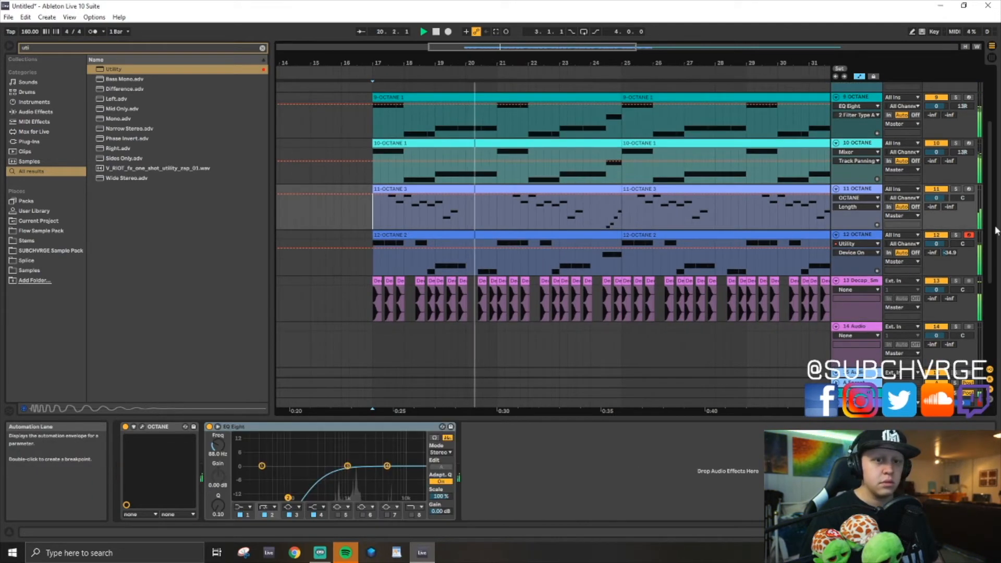
pyautogui.hotkey('ctrl', 'a')
pyautogui.press('space')
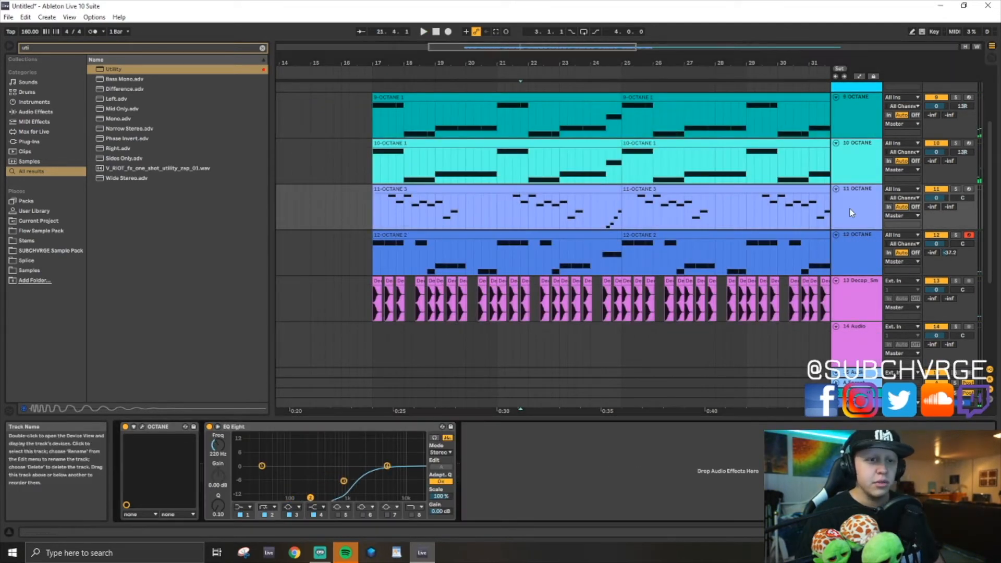
# - Set the volume of 11 OCTANE to -2.0 dB and send B of 12 OCTANE to -41.2 dB, checking the mix by playback
pyautogui.moveTo(936, 198); pyautogui.dragTo(936, 199)
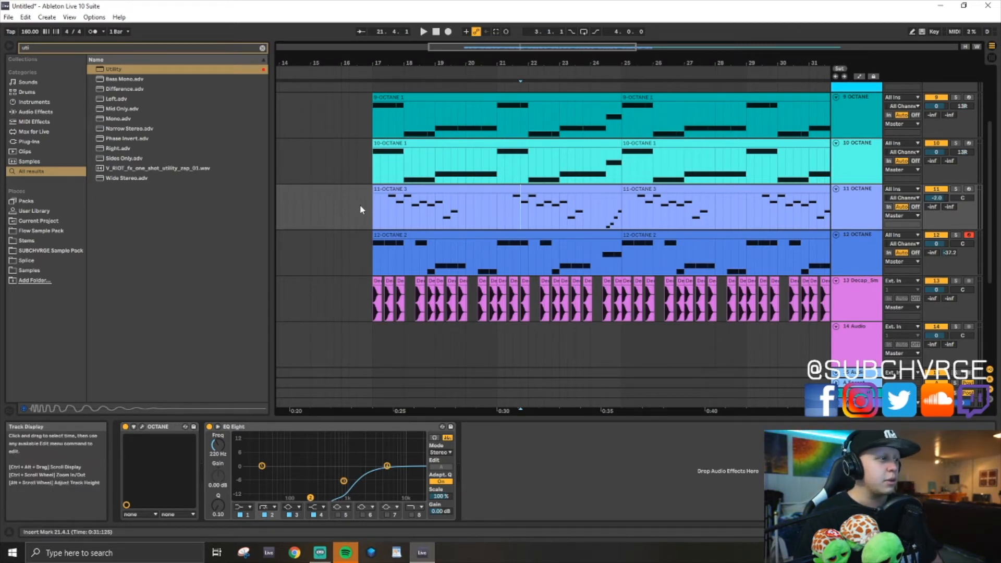
pyautogui.click(394, 211)
pyautogui.press('space')
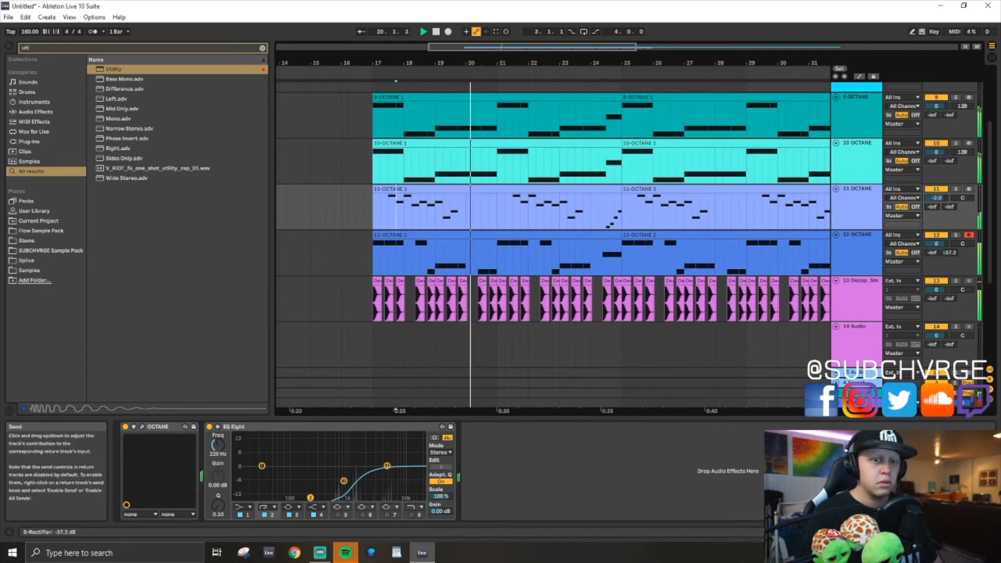
pyautogui.click(420, 248)
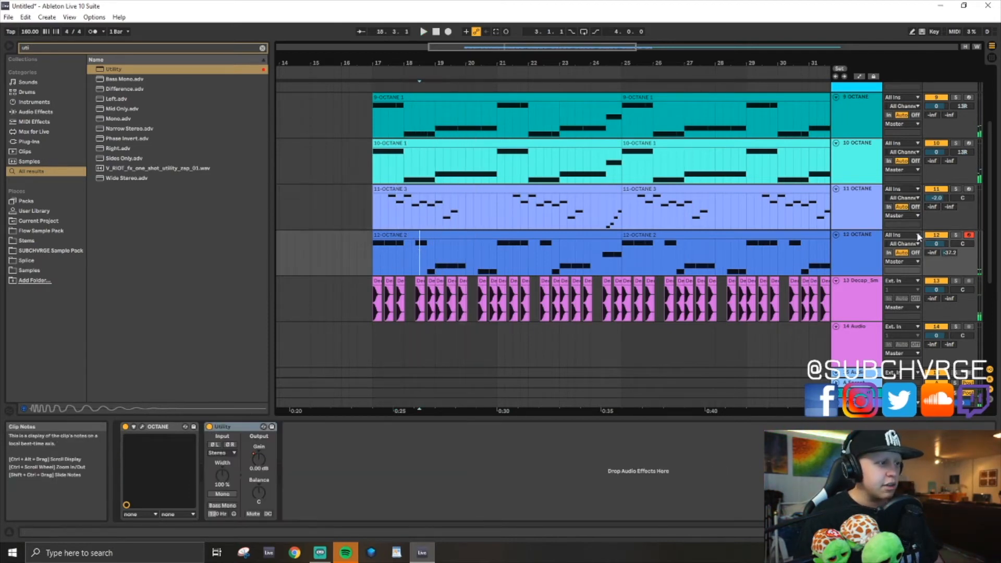
pyautogui.press('space')
pyautogui.moveTo(949, 251); pyautogui.dragTo(949, 273)
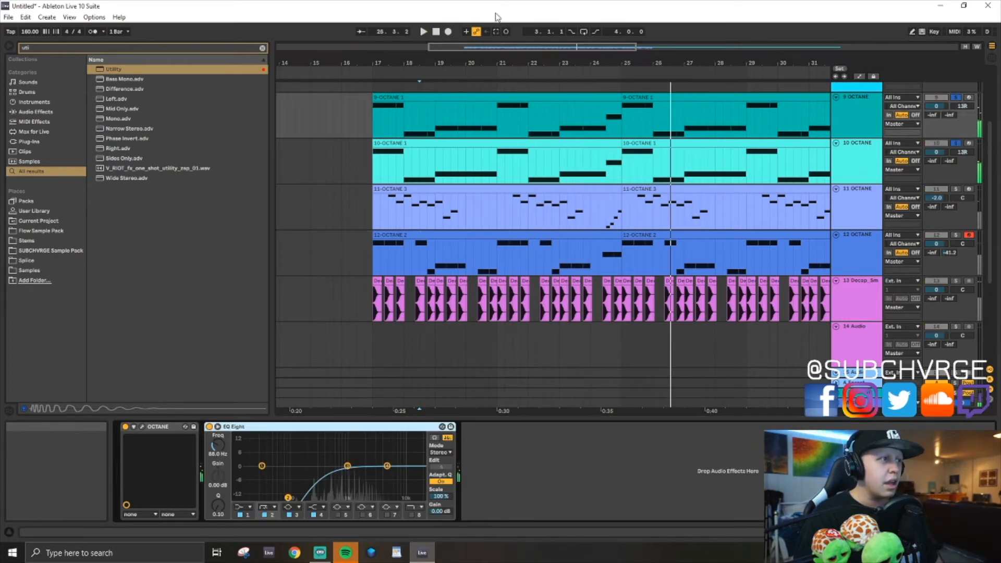
# - Clear the solo on 9 OCTANE and 10 OCTANE and listen to 9 OCTANE soloed on its own
pyautogui.scroll(-2, 499, 117)
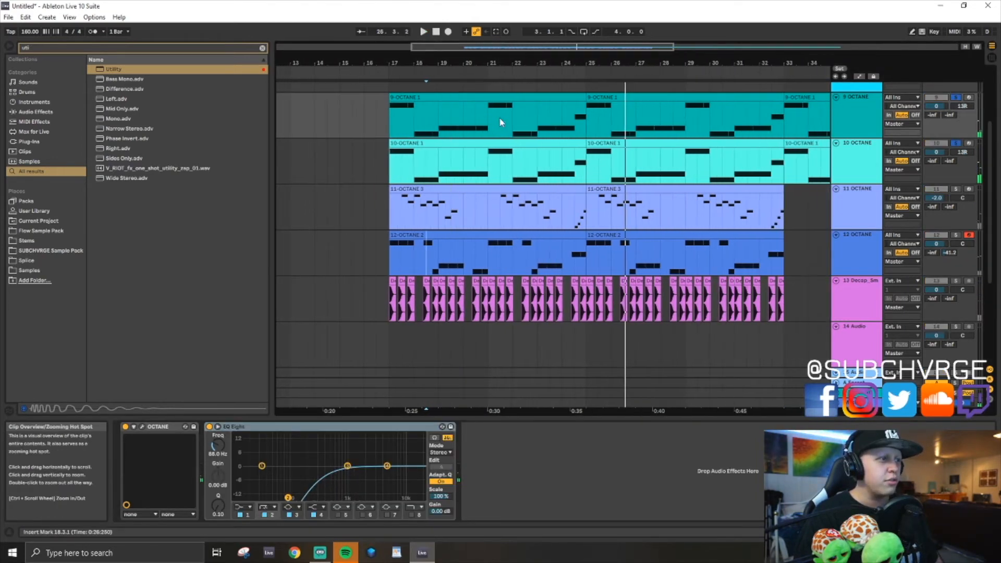
pyautogui.scroll(1, 499, 117)
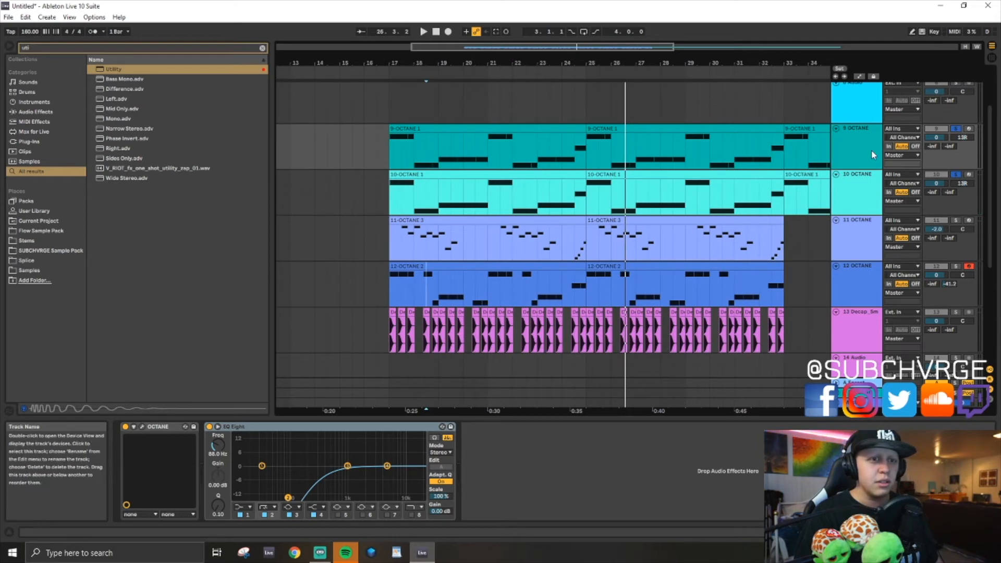
pyautogui.click(861, 180)
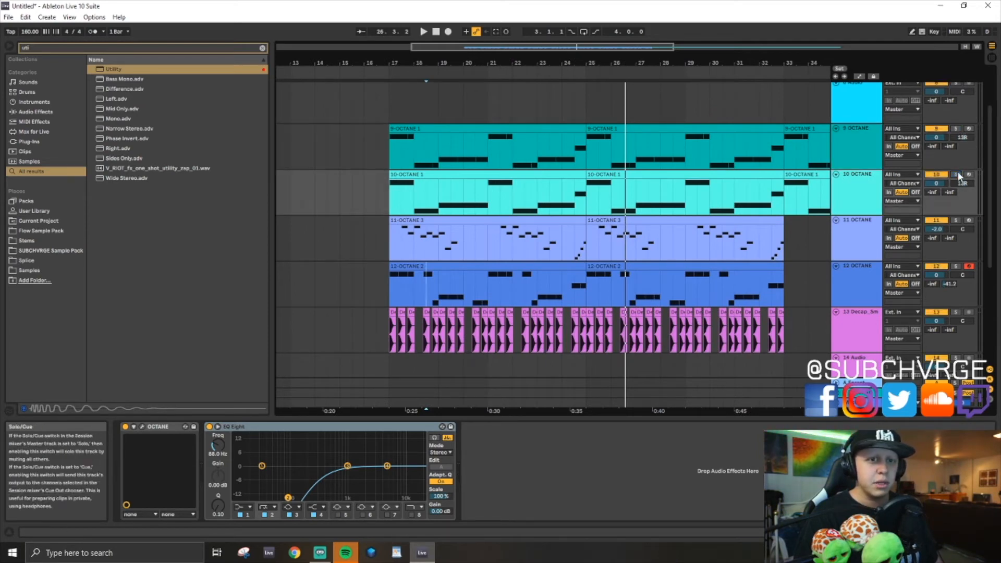
pyautogui.press('space')
pyautogui.click(954, 128)
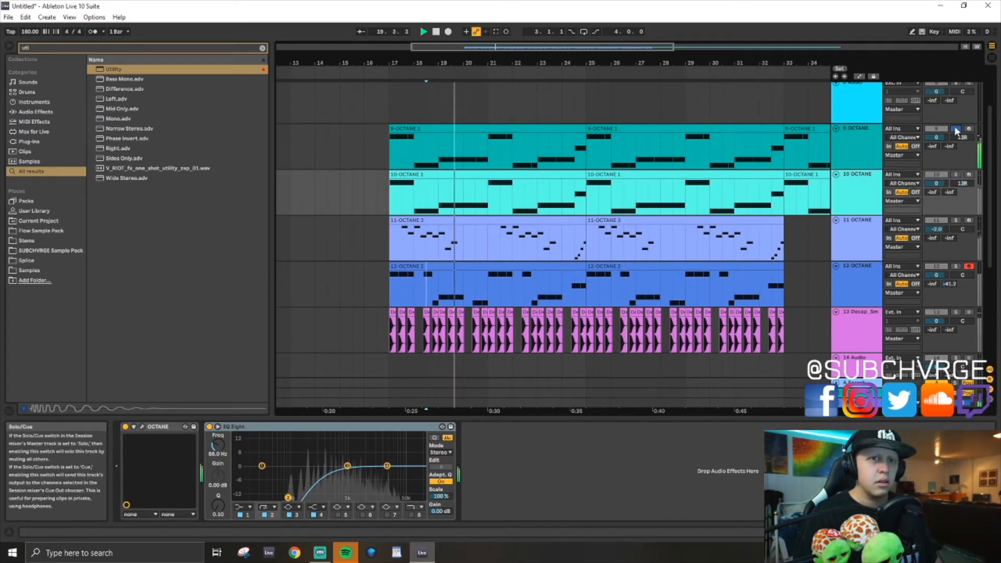
# - Solo 10 OCTANE along with 9 OCTANE and boost an EQ Eight band on 9 OCTANE by 15.0 dB at 808 Hz, Q 1.34
pyautogui.keyDown('ctrl'); pyautogui.click(955, 174); pyautogui.keyUp('ctrl')
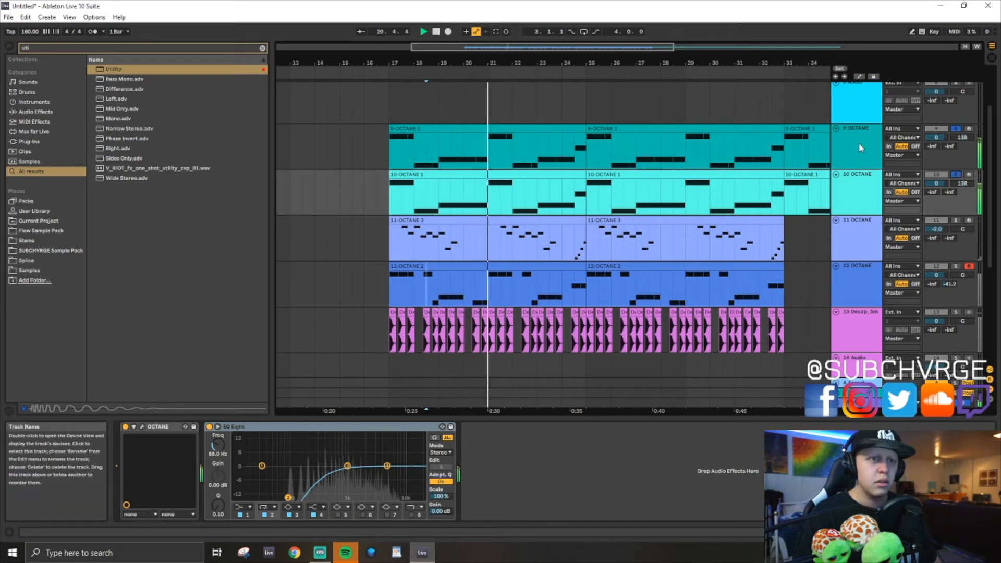
pyautogui.click(836, 158)
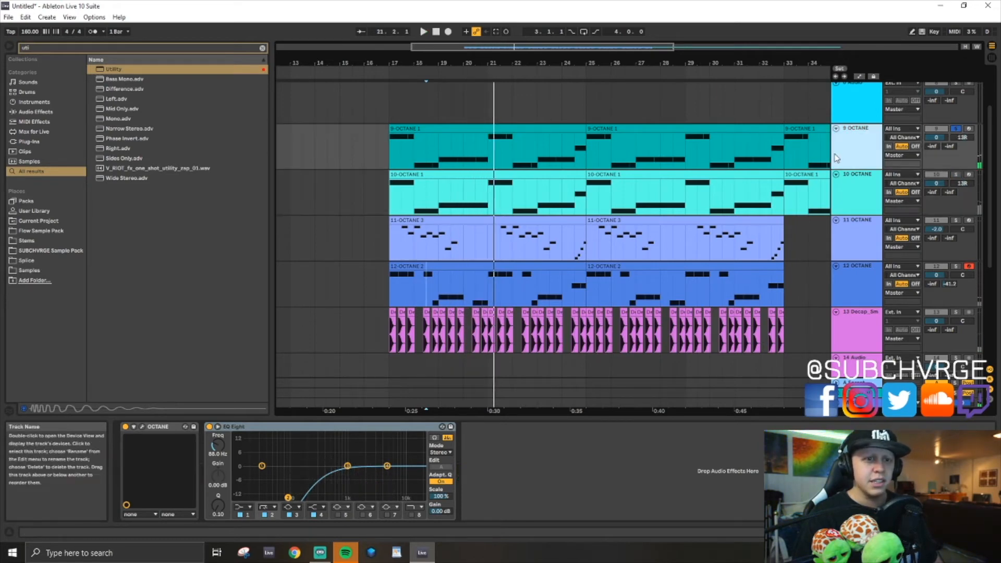
pyautogui.moveTo(348, 466); pyautogui.dragTo(334, 437)
pyautogui.press('space')
pyautogui.moveTo(221, 506); pyautogui.dragTo(221, 492)
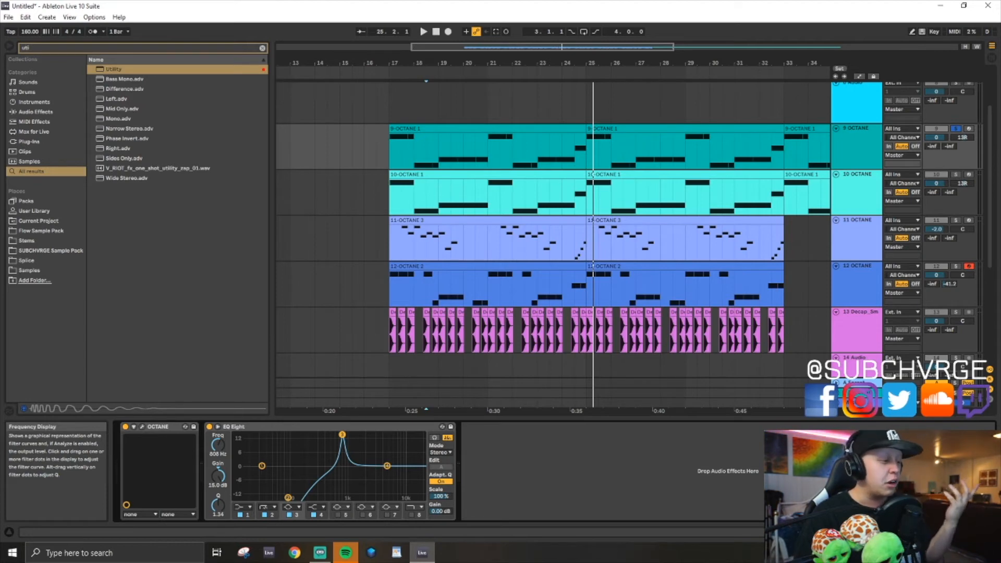
# - Sweep the boosted EQ band on 9 OCTANE to 661 Hz, 4.35 kHz and 178 Hz, comparing 10 OCTANE soloed alone and with 9 OCTANE
pyautogui.moveTo(342, 434); pyautogui.dragTo(338, 435)
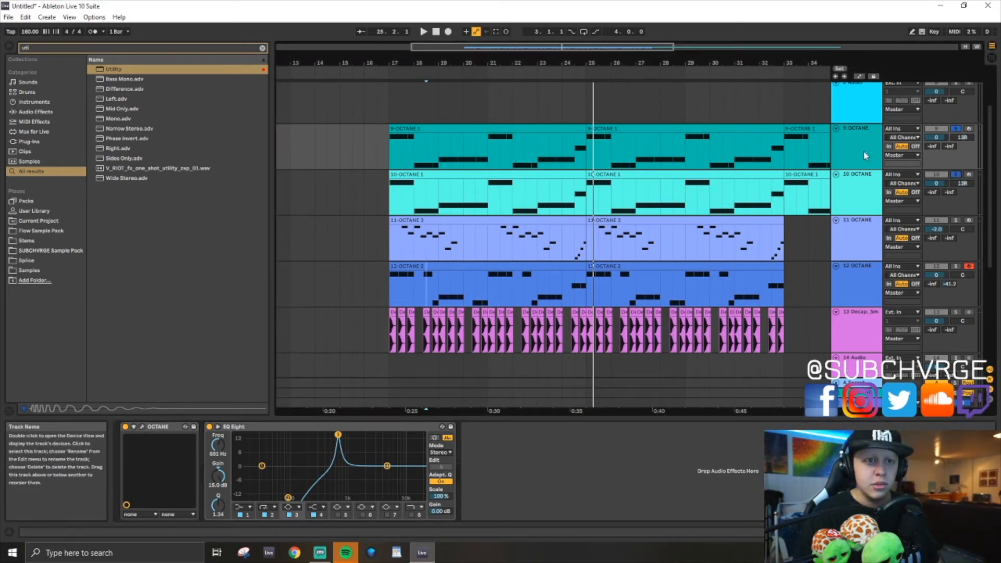
pyautogui.press('space')
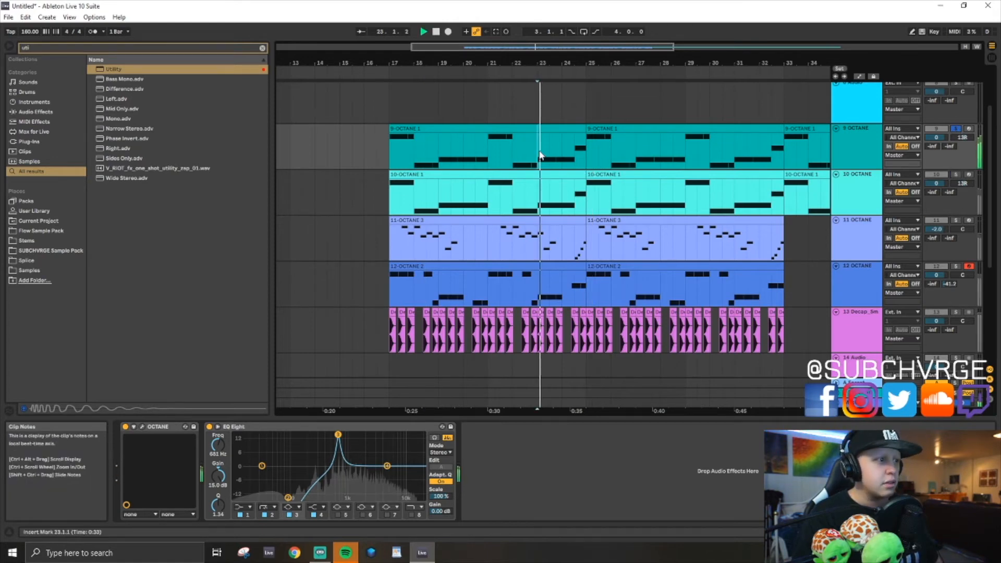
pyautogui.click(956, 174)
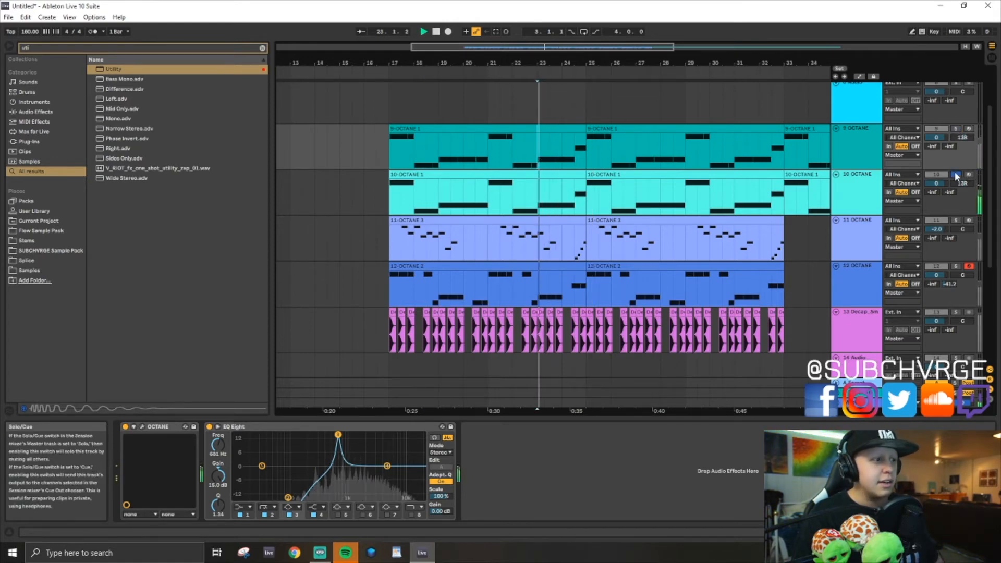
pyautogui.keyDown('ctrl'); pyautogui.click(956, 128); pyautogui.keyUp('ctrl')
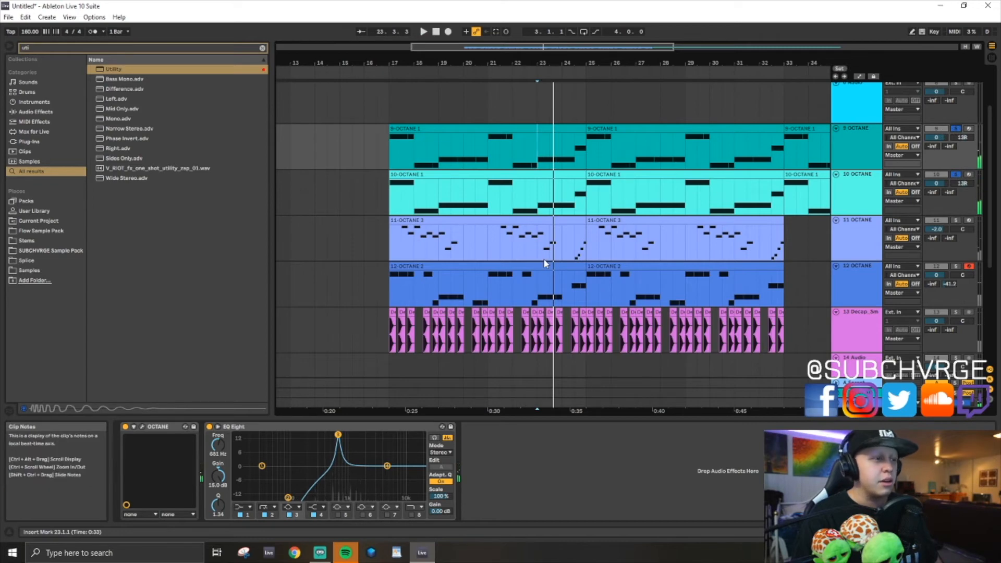
pyautogui.moveTo(338, 435); pyautogui.dragTo(364, 434)
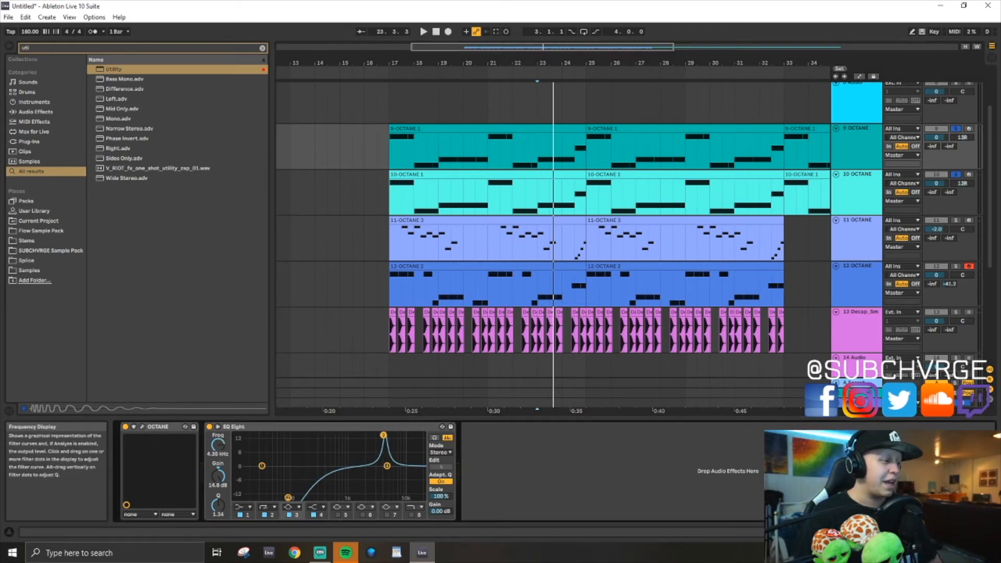
pyautogui.moveTo(383, 435); pyautogui.dragTo(339, 474)
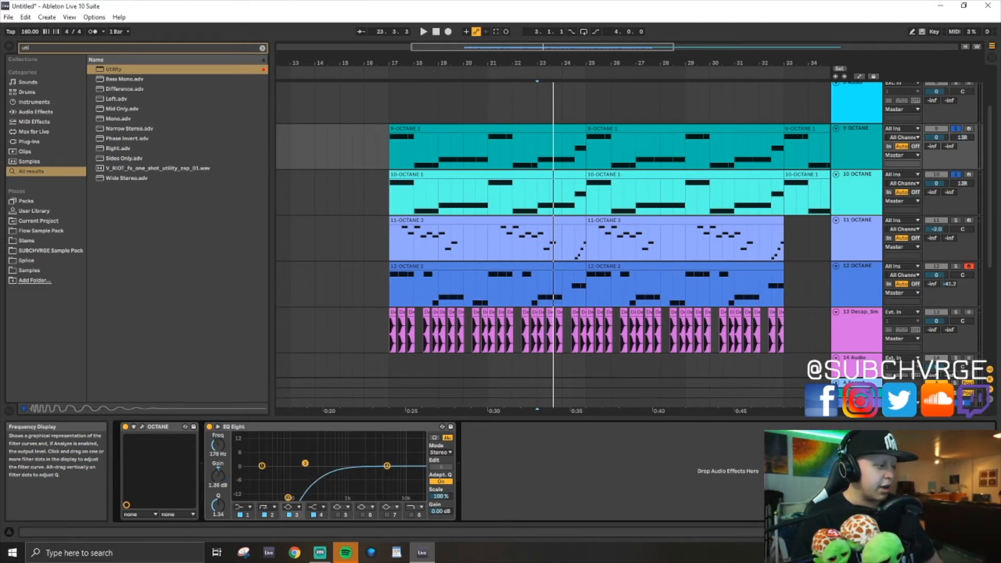
# - Narrow the EQ Eight band on 9 OCTANE to Q 2.36 and set it to -4.33 dB at 1000 Hz, checking the sound by playback
pyautogui.press('space')
pyautogui.moveTo(418, 434); pyautogui.dragTo(347, 434)
pyautogui.press('space')
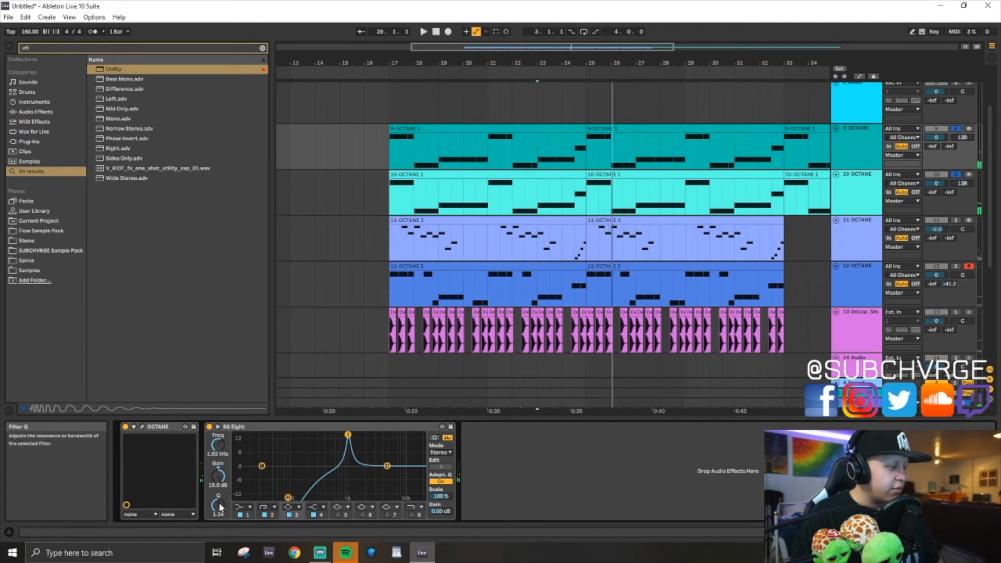
pyautogui.press('space')
pyautogui.moveTo(348, 434); pyautogui.dragTo(351, 435)
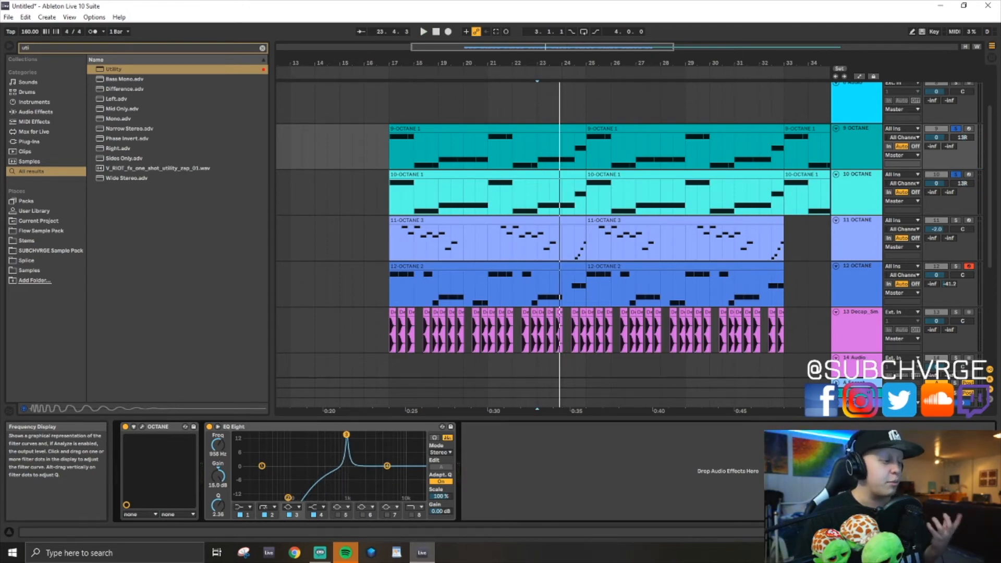
pyautogui.press('space')
pyautogui.moveTo(346, 435); pyautogui.dragTo(348, 437)
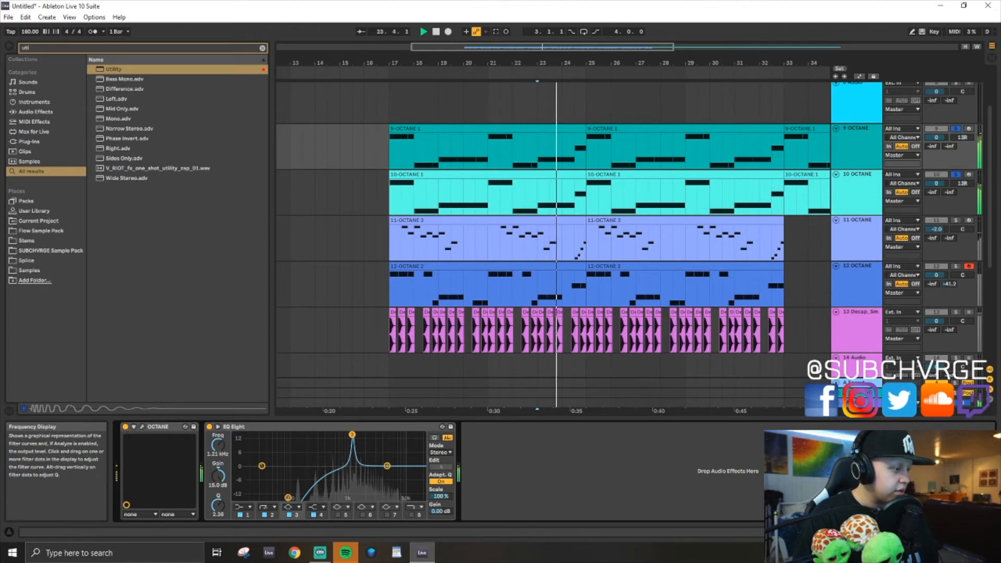
pyautogui.press('space')
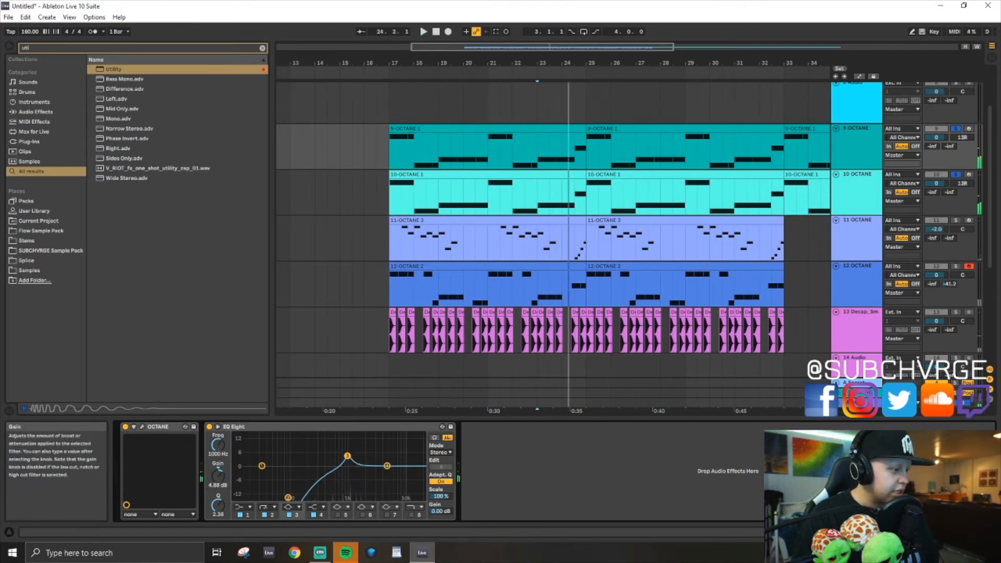
pyautogui.press('space')
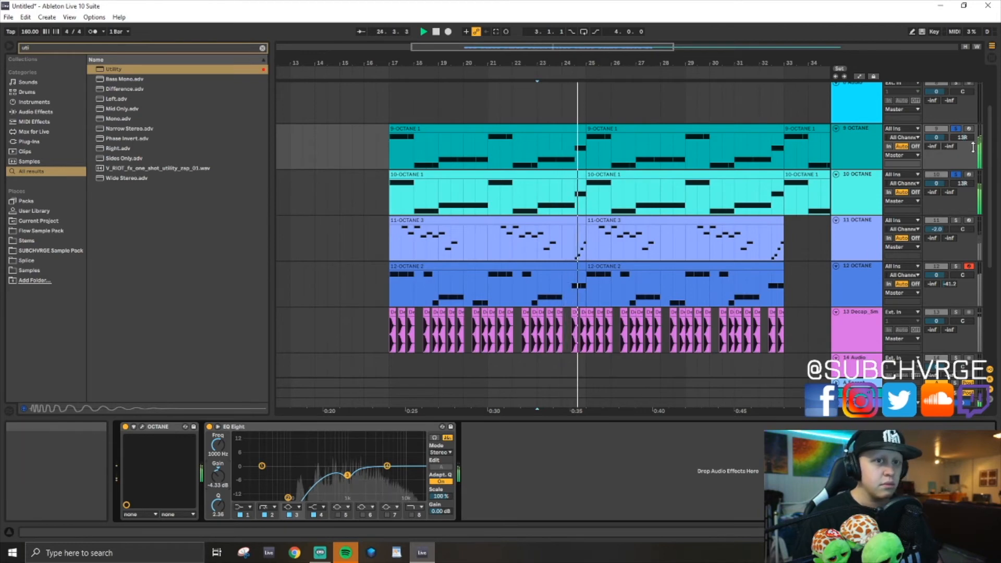
# - Set the volume of 9 OCTANE to -1.3 dB, clear the solos and play the full mix from bar 19
pyautogui.moveTo(937, 138); pyautogui.dragTo(937, 141)
pyautogui.press('space')
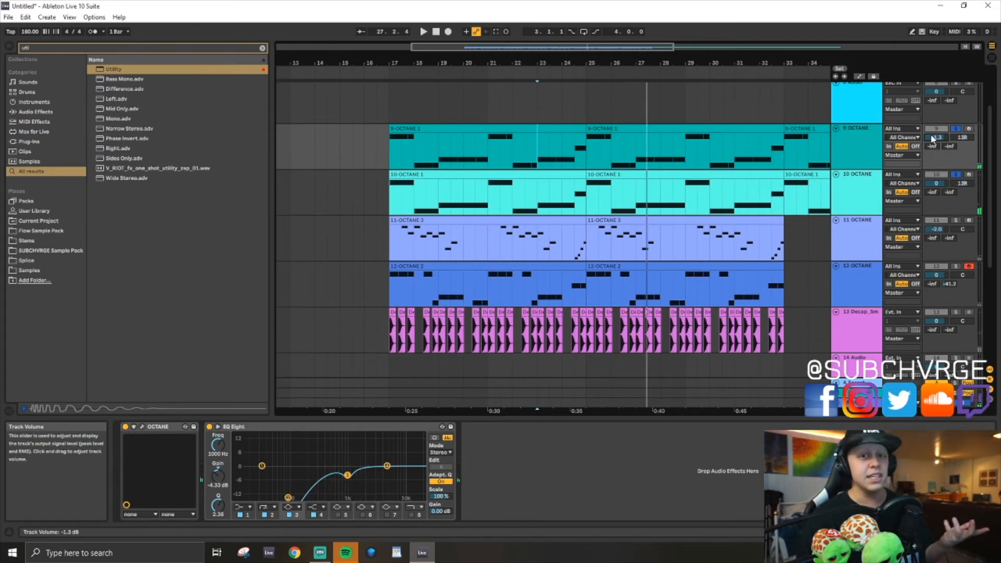
pyautogui.click(438, 95)
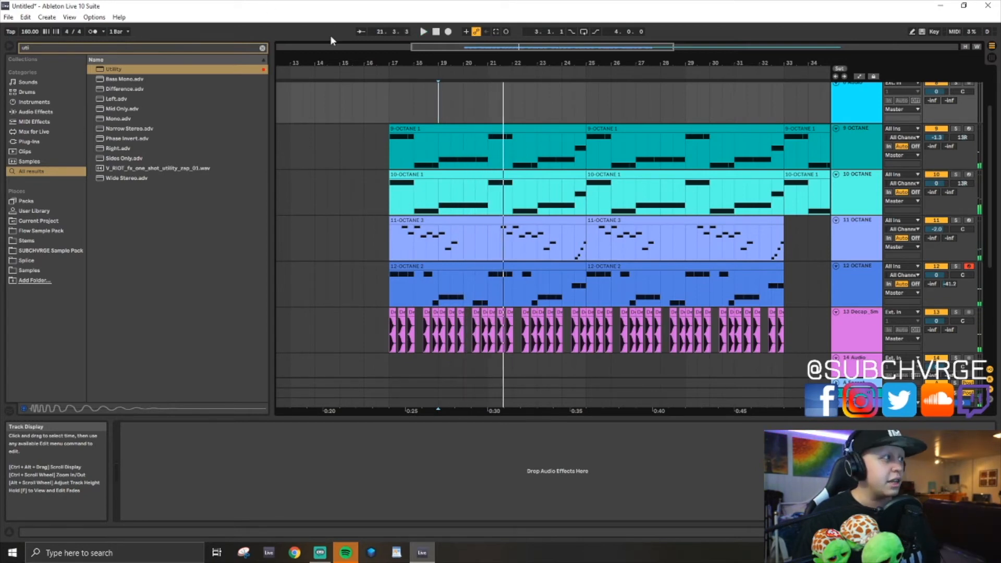
# - Search the browser for murda clap and place MURDA_CLAP_GOAT.wav on a new track on beat 3 of bars 17 to 24, checking it by playback
pyautogui.click(262, 47)
pyautogui.write('mu')
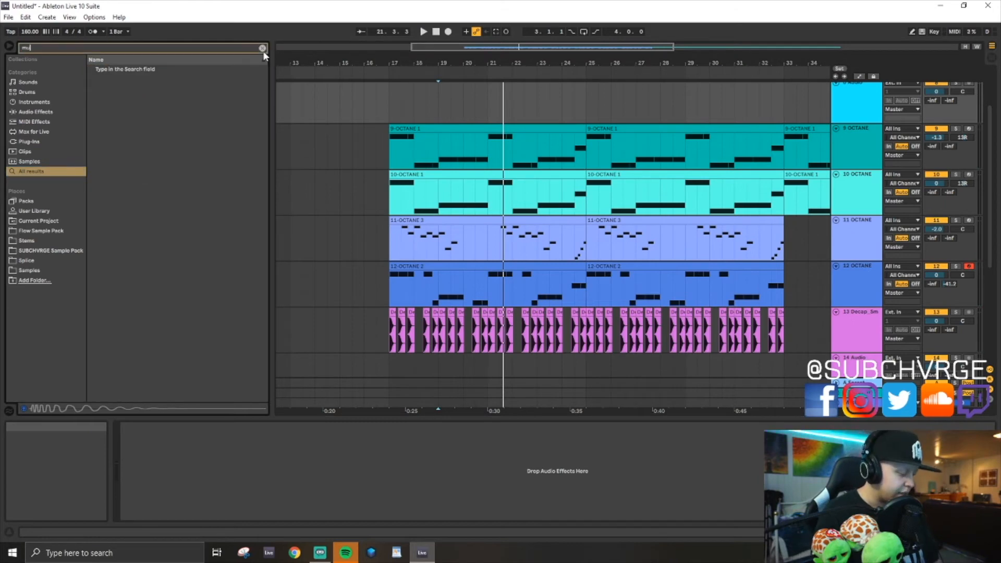
pyautogui.write('rda clap')
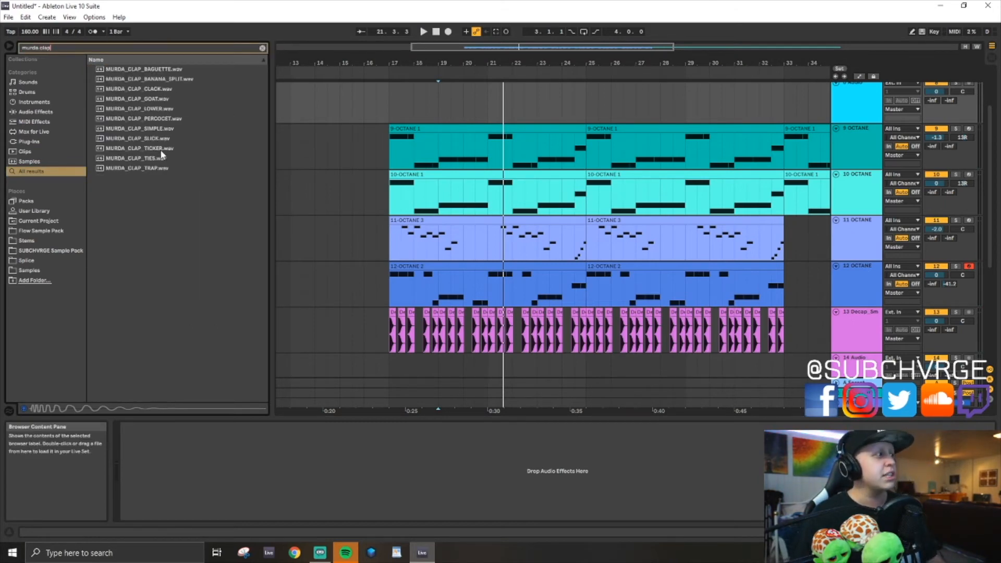
pyautogui.click(149, 99)
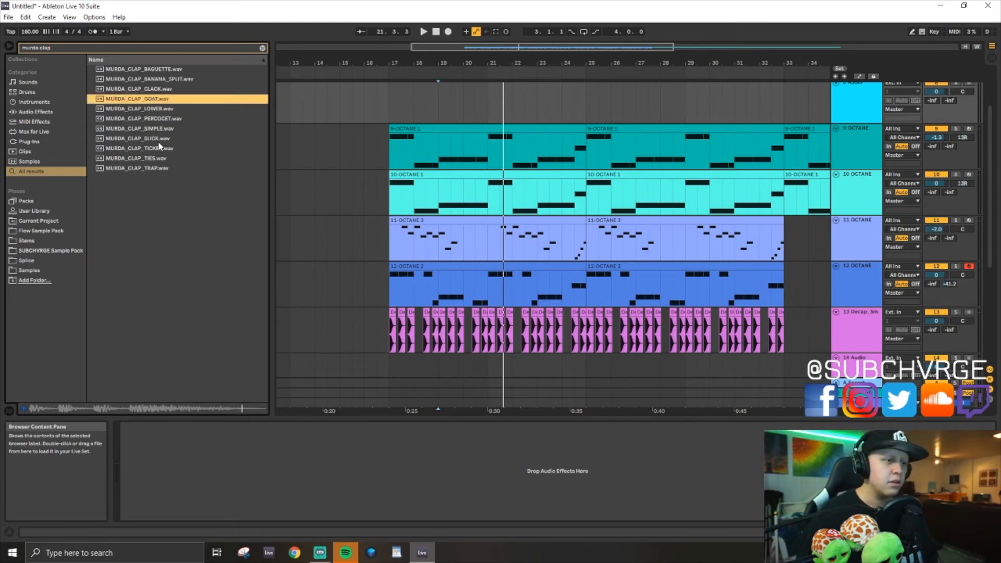
pyautogui.moveTo(159, 147); pyautogui.dragTo(392, 174)
pyautogui.press('space')
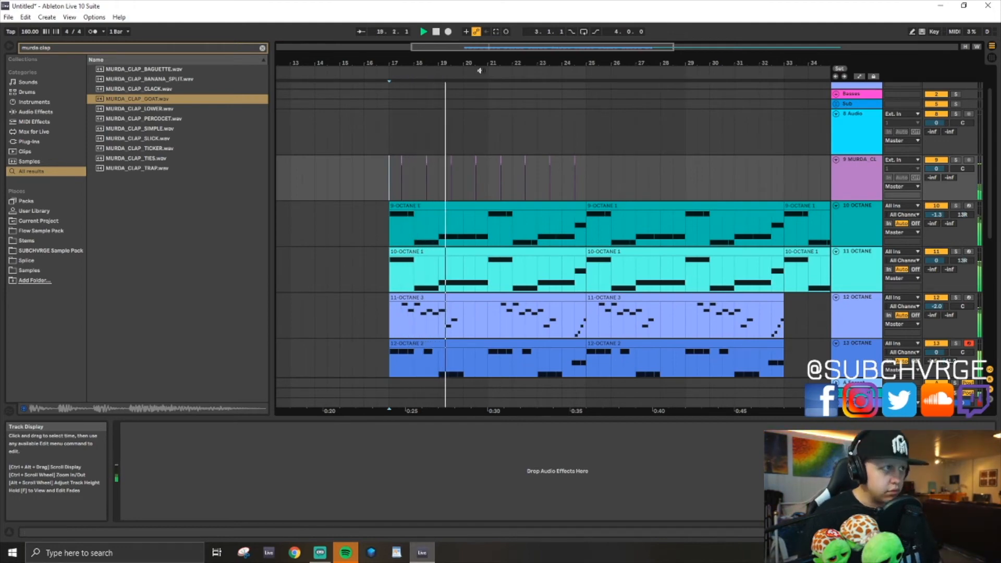
pyautogui.moveTo(476, 47); pyautogui.dragTo(475, 39)
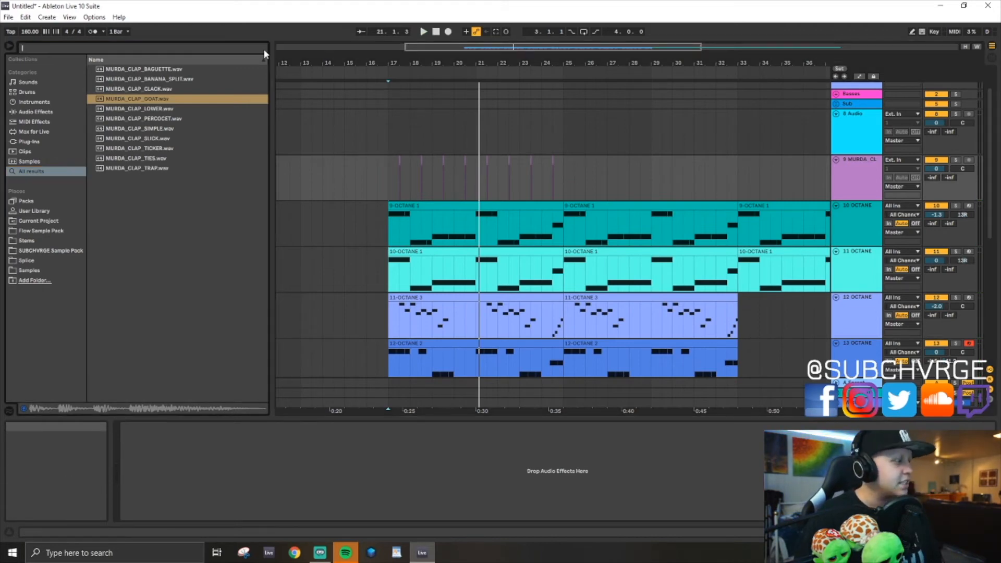
# - Search the browser for decap and look through the listed samples for closed hi-hats
pyautogui.click(263, 48)
pyautogui.write('decap')
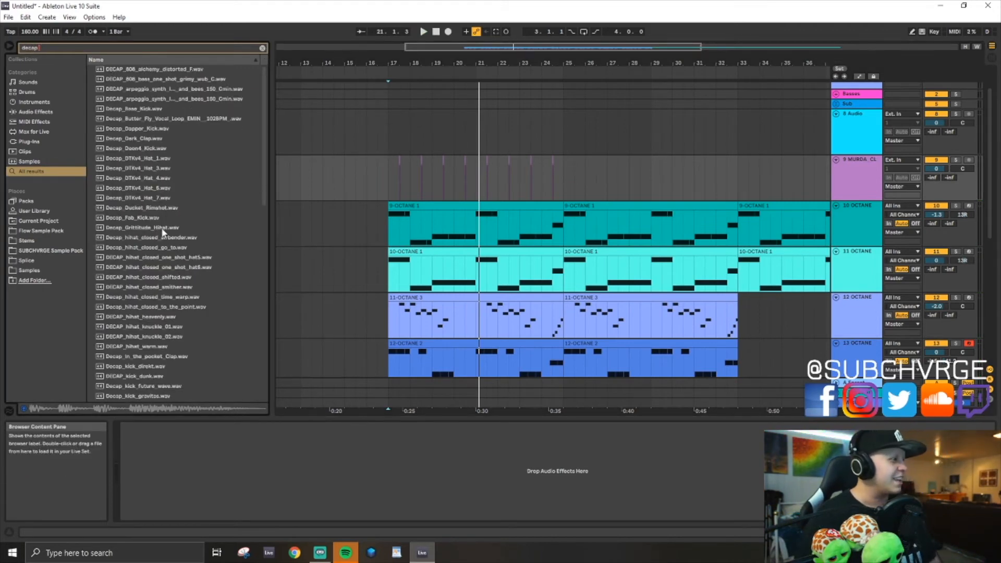
pyautogui.scroll(-3, 214, 122)
pyautogui.scroll(2, 201, 245)
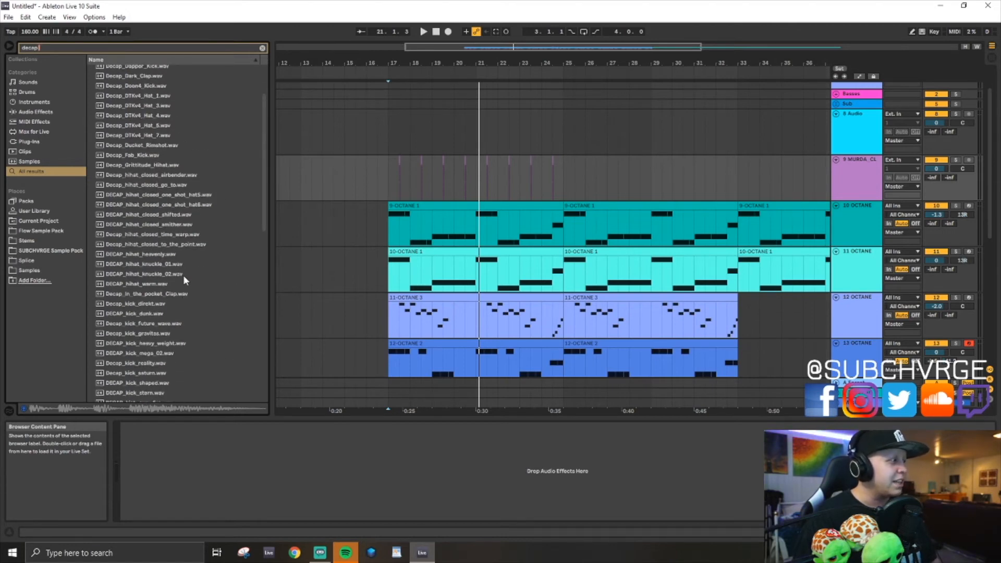
pyautogui.scroll(-5, 173, 130)
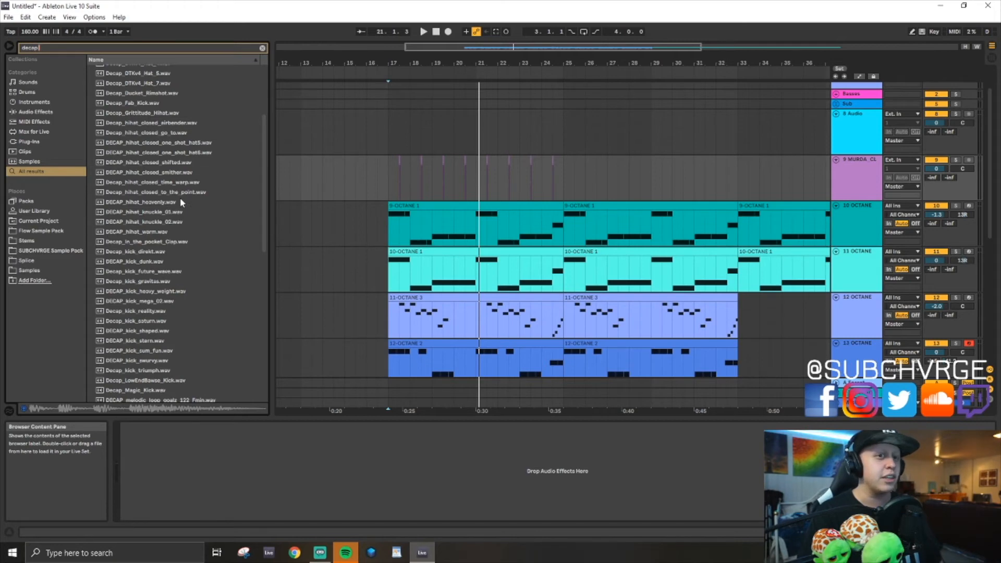
pyautogui.scroll(1, 183, 202)
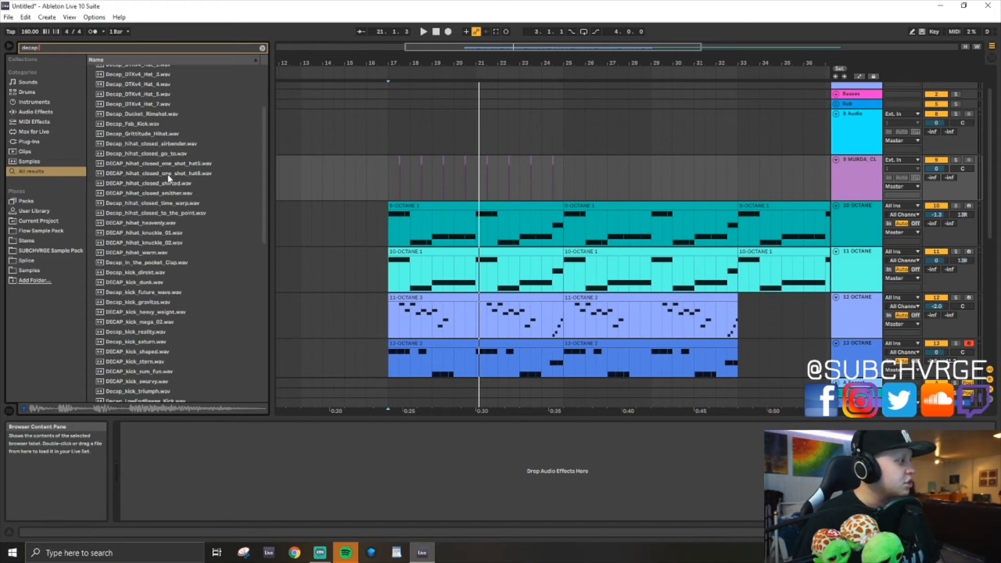
# - Audition the closed hi-hats and fill bars 17 to 20 of a new track with repeated Decap_hihat_closed_go_to.wav hits
pyautogui.press('Up')
pyautogui.press('Up')
pyautogui.press('Up')
pyautogui.press('Up')
pyautogui.press('Up')
pyautogui.press('Up')
pyautogui.press('Up')
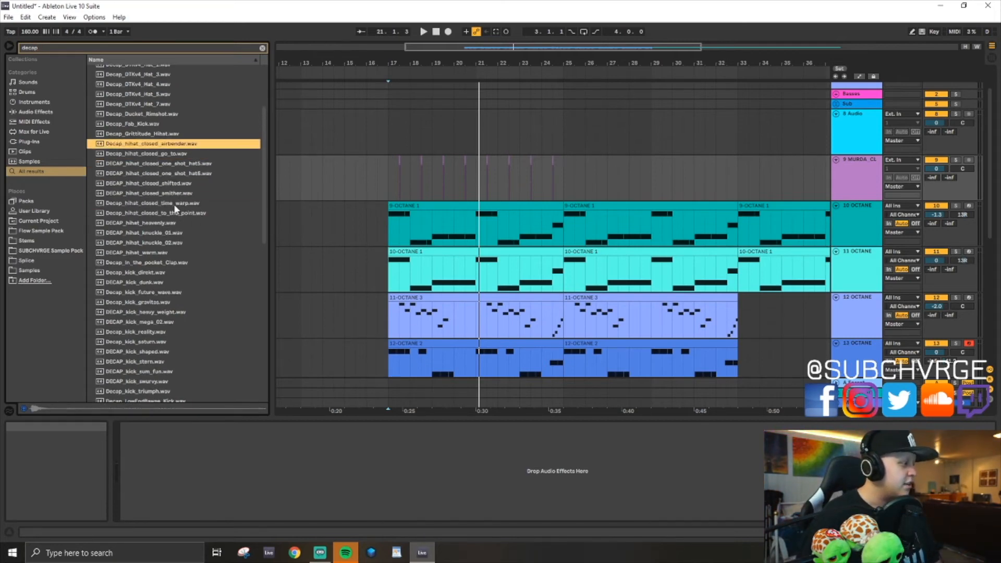
pyautogui.press('Down')
pyautogui.press('Down')
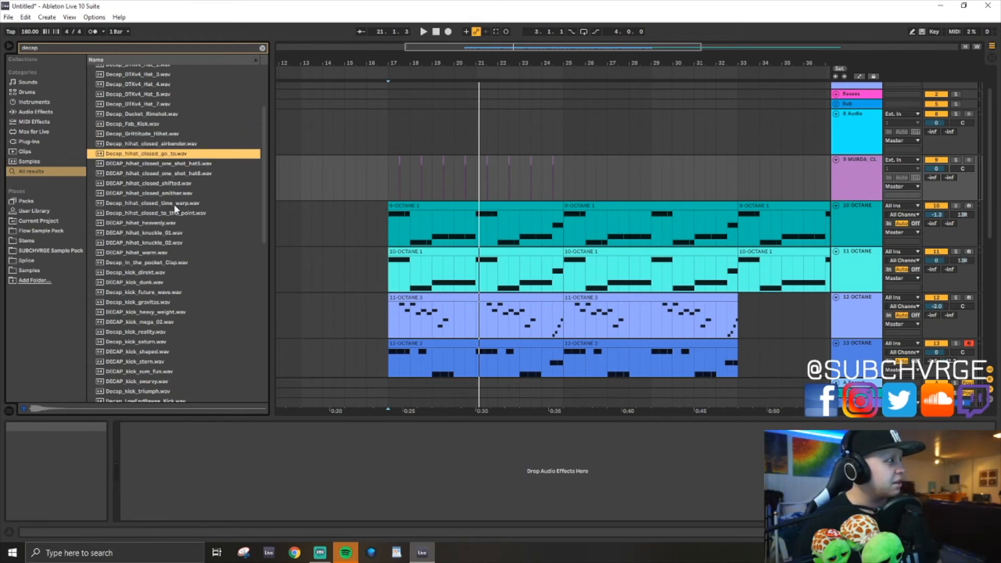
pyautogui.press('Down')
pyautogui.press('Up')
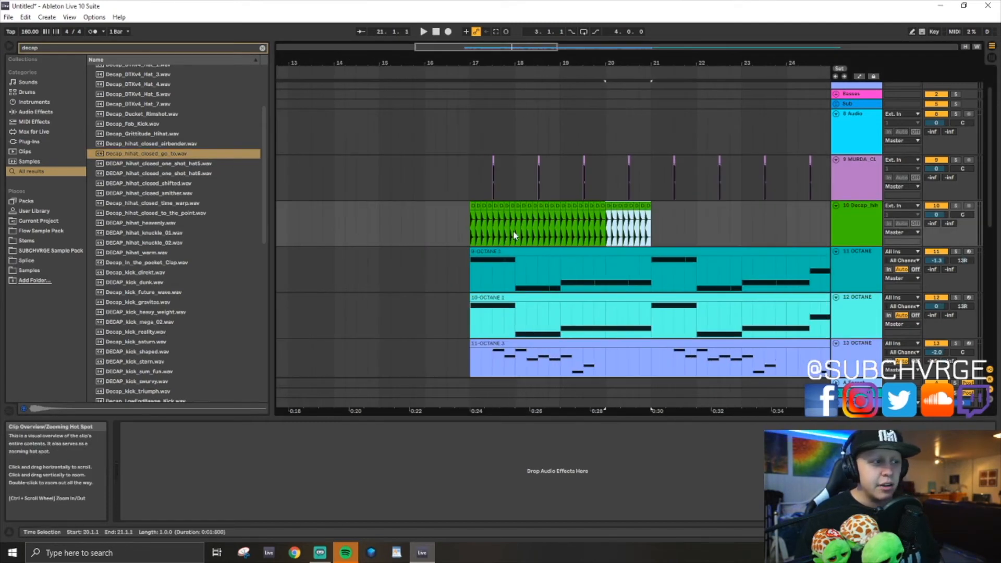
# - Duplicate the hi-hats onto bars 21 to 24 and set their track volume to -11.0 dB while listening from bar 17
pyautogui.click(534, 172)
pyautogui.press('space')
pyautogui.moveTo(485, 48); pyautogui.dragTo(512, 36)
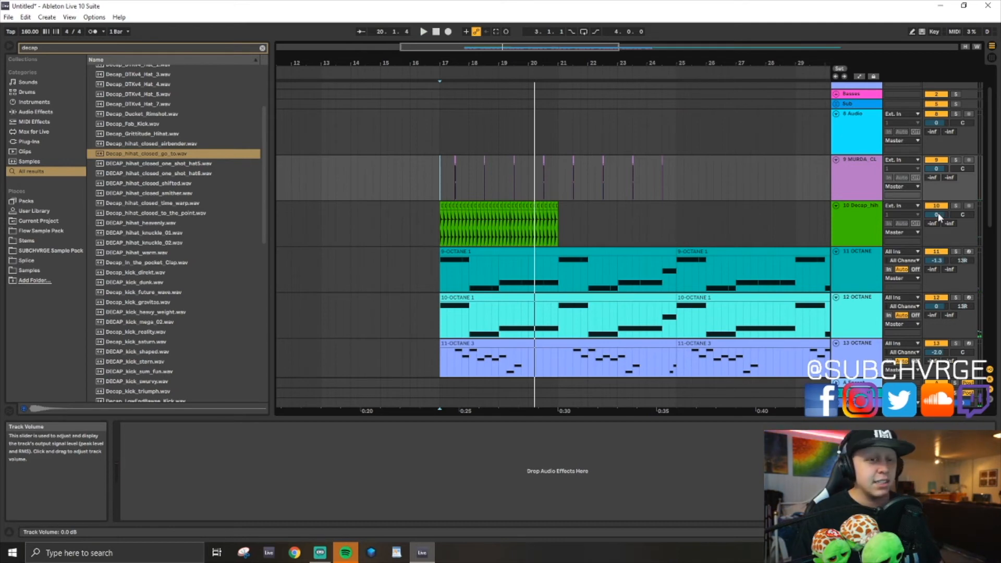
pyautogui.press('space')
pyautogui.moveTo(937, 214); pyautogui.dragTo(937, 261)
pyautogui.moveTo(937, 214)
pyautogui.mouseDown()
pyautogui.moveTo(937, 198)
pyautogui.moveTo(937, 211)
pyautogui.mouseUp()
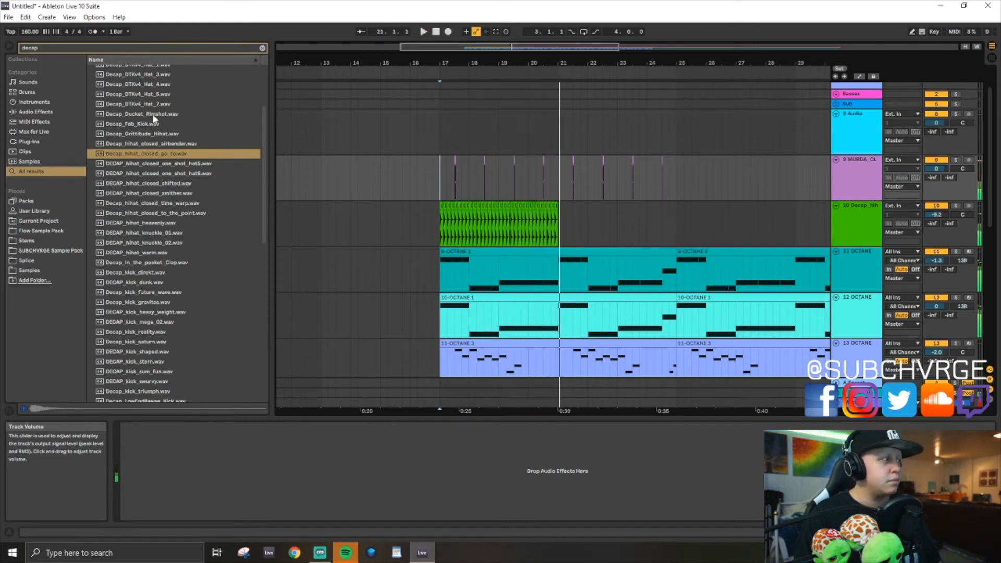
pyautogui.click(557, 232)
pyautogui.hotkey('ctrl', 'd')
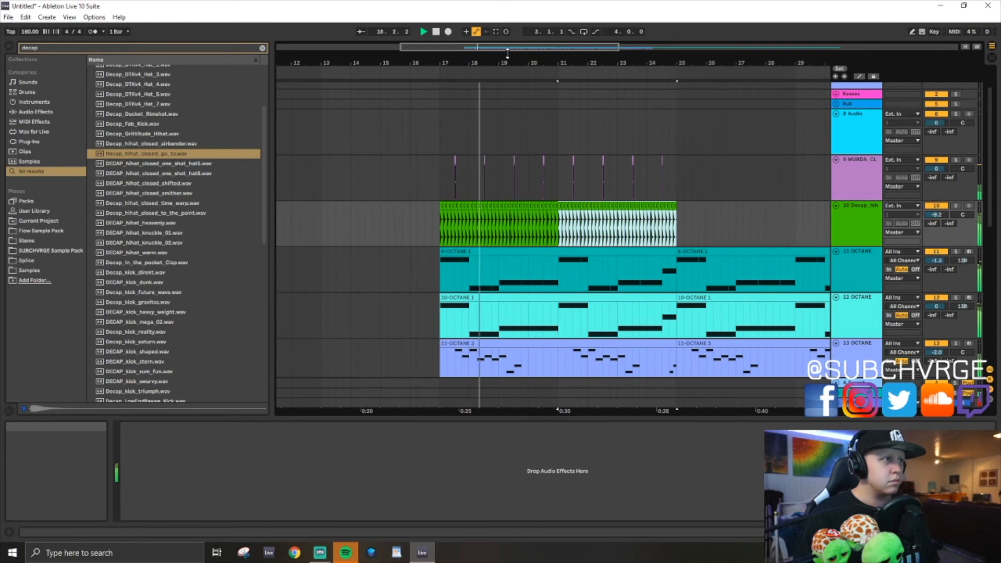
pyautogui.moveTo(937, 215); pyautogui.dragTo(937, 216)
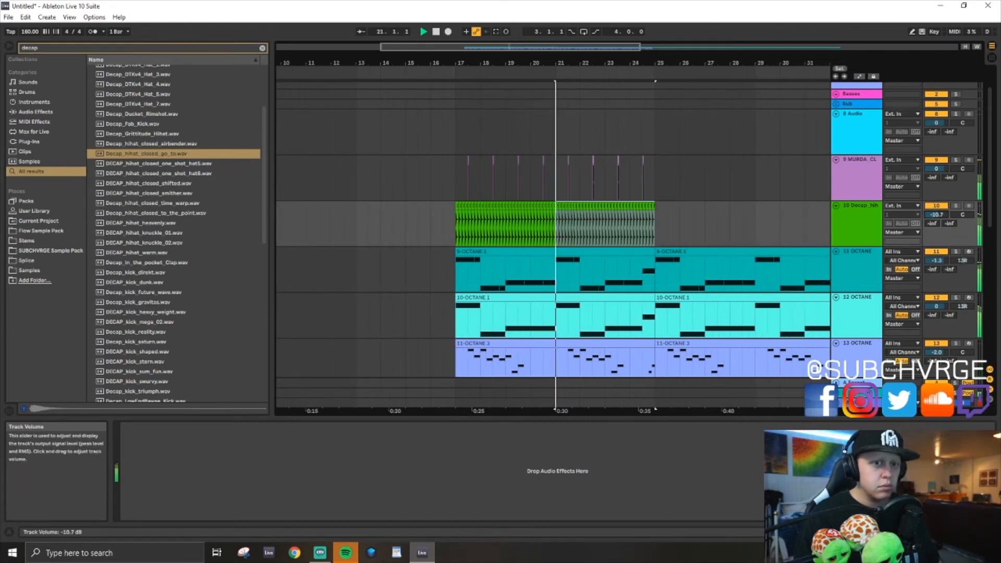
# - Search the browser for chant and place FM_vocal_chant_14.wav at 17.2.1 on a new audio track below the hi-hats
pyautogui.hotkey('ctrl', 'f')
pyautogui.write('chant')
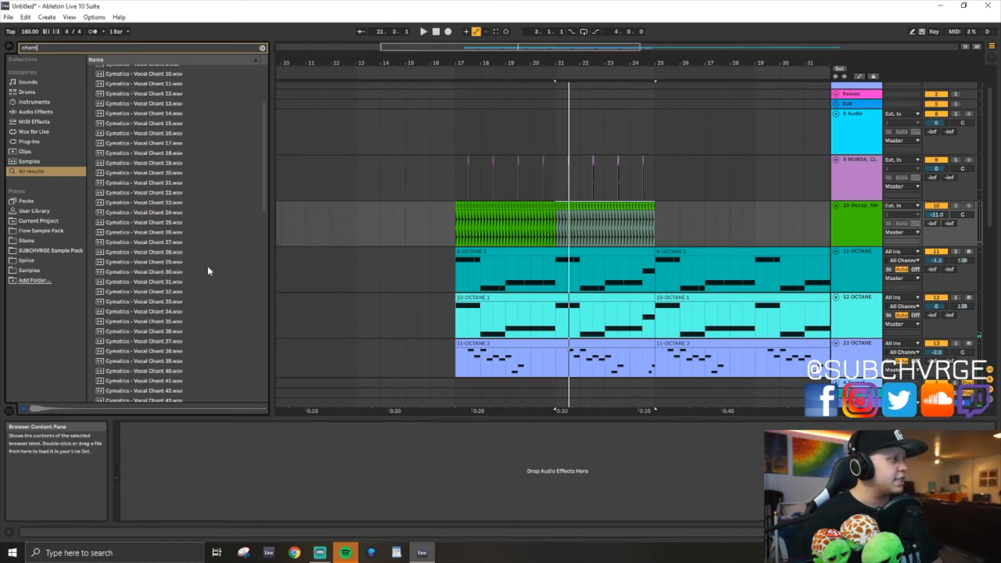
pyautogui.scroll(-10, 256, 219)
pyautogui.click(157, 336)
pyautogui.hotkey('ctrl', 't')
pyautogui.click(452, 283)
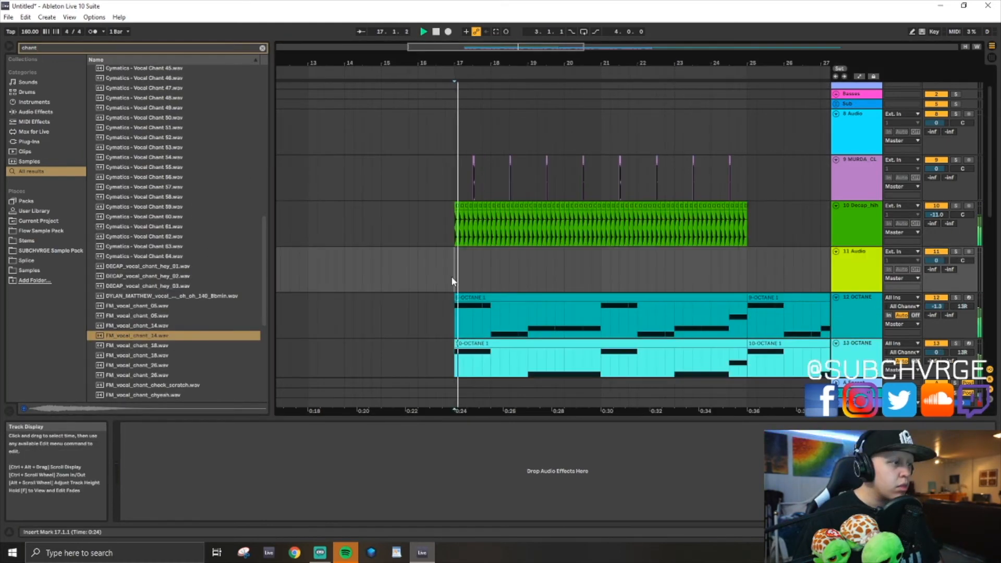
pyautogui.press('space')
pyautogui.moveTo(163, 337); pyautogui.dragTo(465, 264)
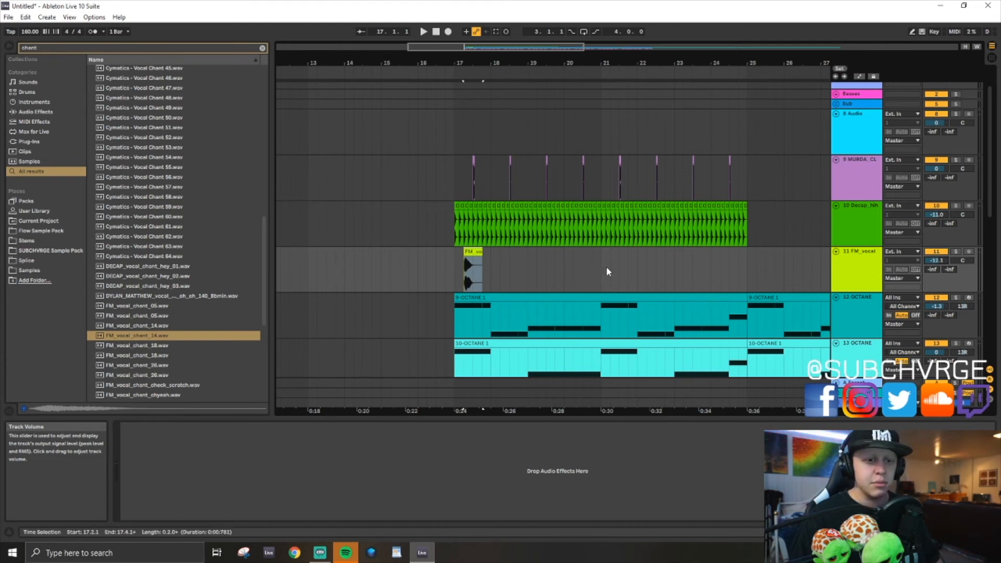
# - Duplicate the one-bar vocal chant section at bar 17 so the chant repeats through bar 24
pyautogui.click(453, 274)
pyautogui.press('space')
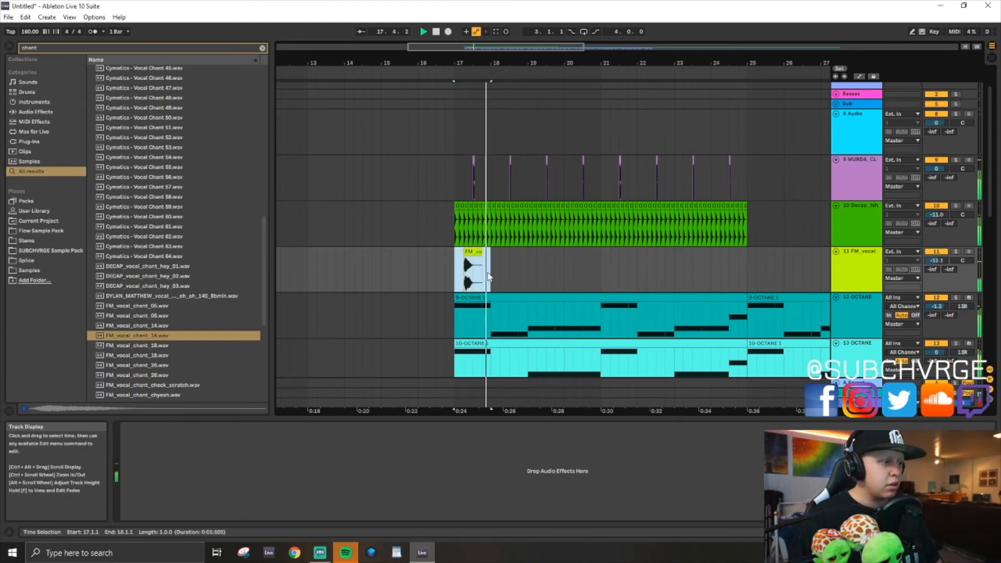
pyautogui.hotkey('ctrl', 'd')
pyautogui.hotkey('ctrl', 'd')
pyautogui.hotkey('ctrl', 'd')
pyautogui.hotkey('ctrl', 'd')
pyautogui.hotkey('ctrl', 'd')
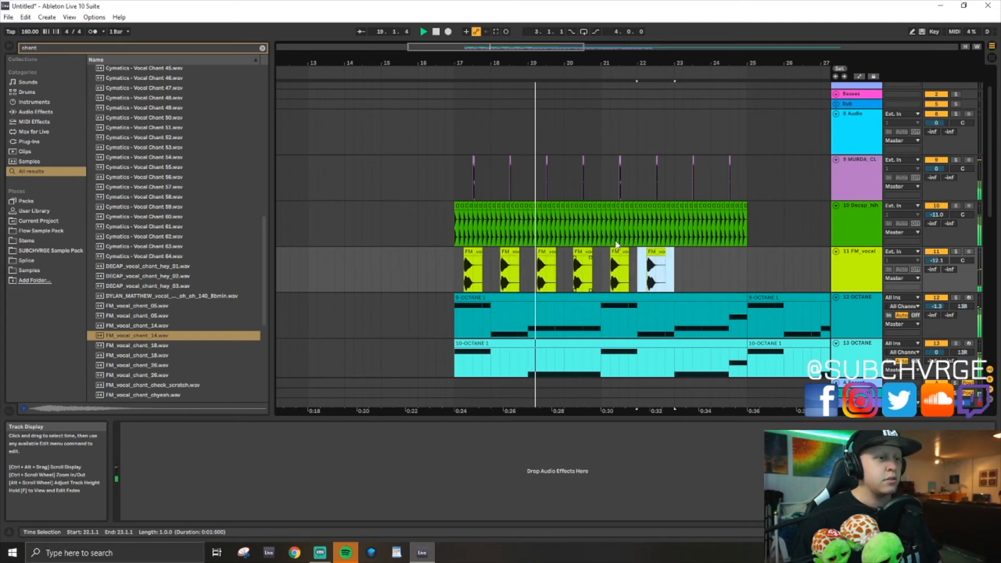
pyautogui.hotkey('ctrl', 'd')
pyautogui.hotkey('ctrl', 'd')
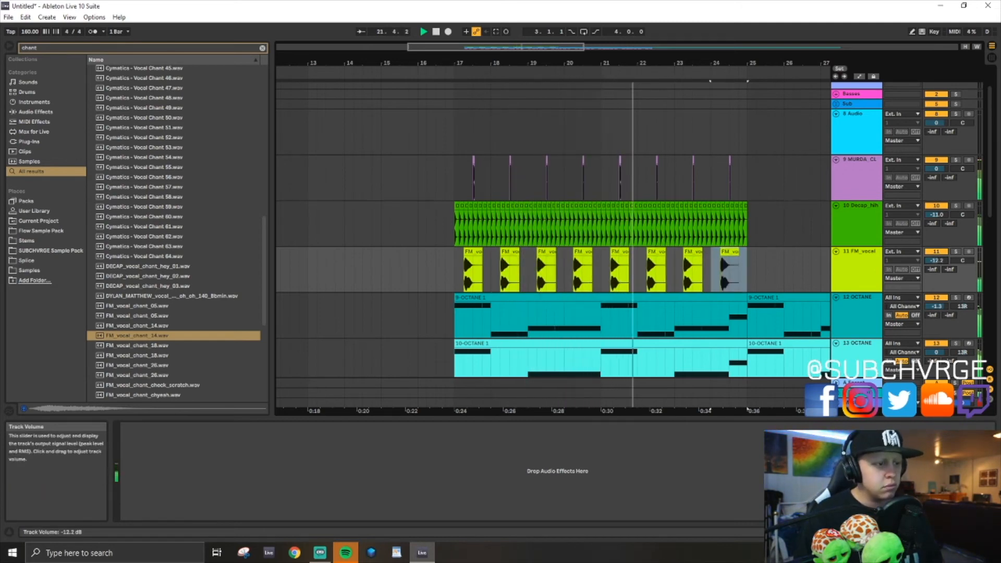
# - Search the browser for decap hat and audition DECAP_hihat_closed_one_shot_hat6.wav
pyautogui.scroll(3, 226, 108)
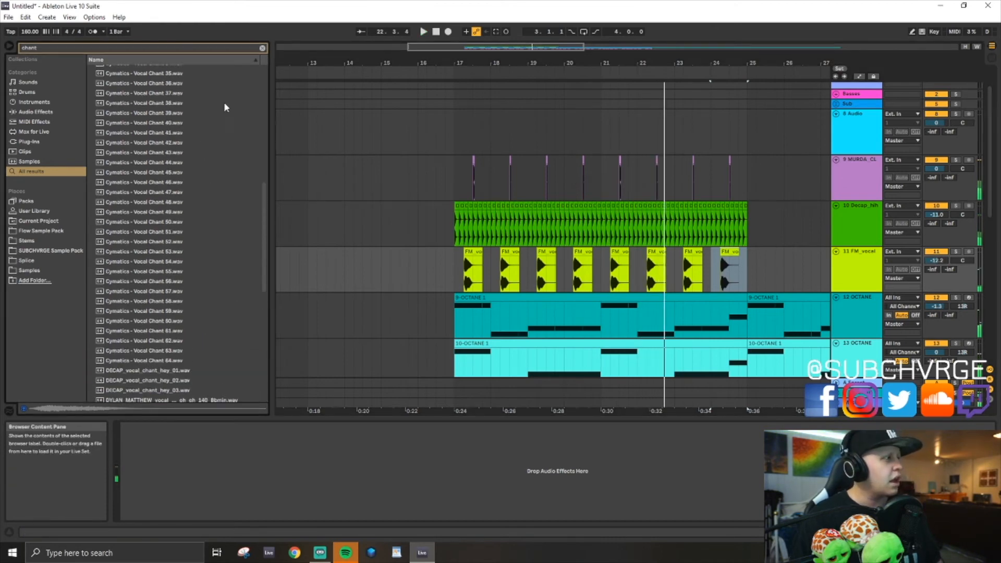
pyautogui.click(263, 48)
pyautogui.write('decap hat')
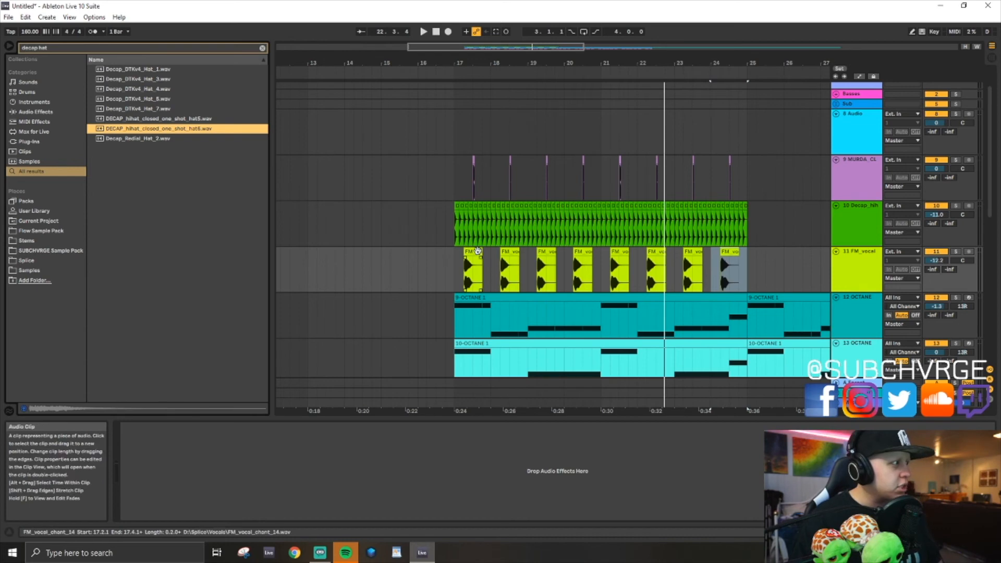
# - Replace the hi-hat hits from bar 17 onward with DECAP_hihat_closed_one_shot_hat6.wav and play from 17.1.1
pyautogui.press('+')
pyautogui.press('+')
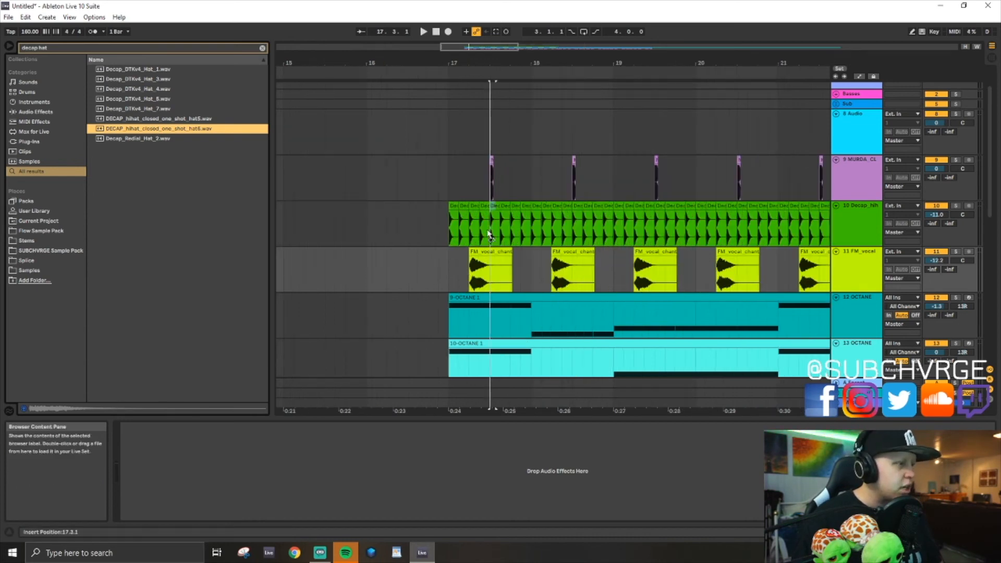
pyautogui.moveTo(479, 227)
pyautogui.mouseDown()
pyautogui.moveTo(491, 172)
pyautogui.moveTo(490, 226)
pyautogui.mouseUp()
pyautogui.hotkey('shift', 'Left')
pyautogui.press('Right')
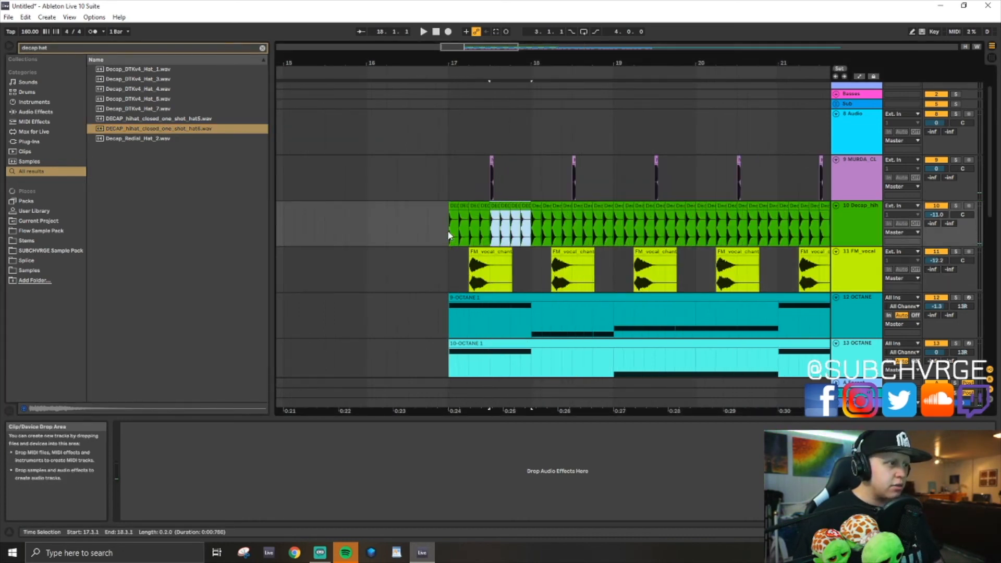
pyautogui.press('Right')
pyautogui.press('Right')
pyautogui.press('Right')
pyautogui.press('Right')
pyautogui.press('Right')
pyautogui.click(449, 182)
pyautogui.press('space')
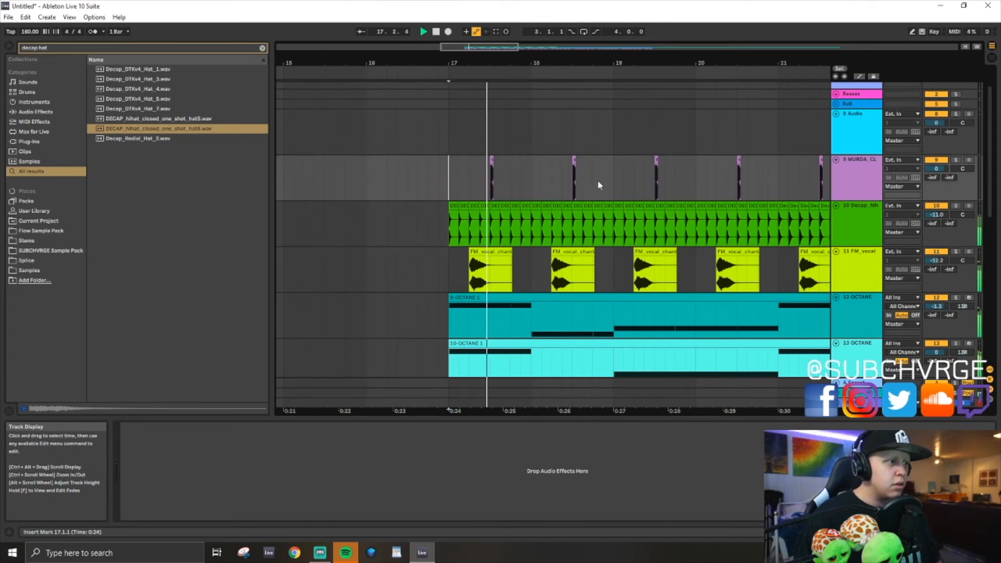
# - Set the hi-hat track volume to -5.1 dB while listening to the beat from bar 17
pyautogui.click(934, 213)
pyautogui.press('Delete')
pyautogui.moveTo(934, 214); pyautogui.dragTo(934, 222)
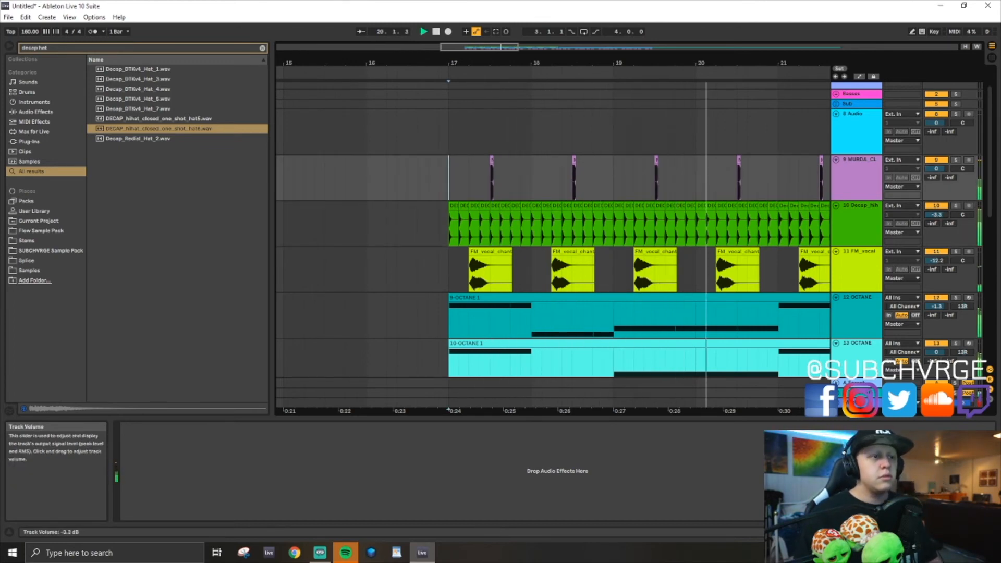
pyautogui.moveTo(934, 222); pyautogui.dragTo(934, 225)
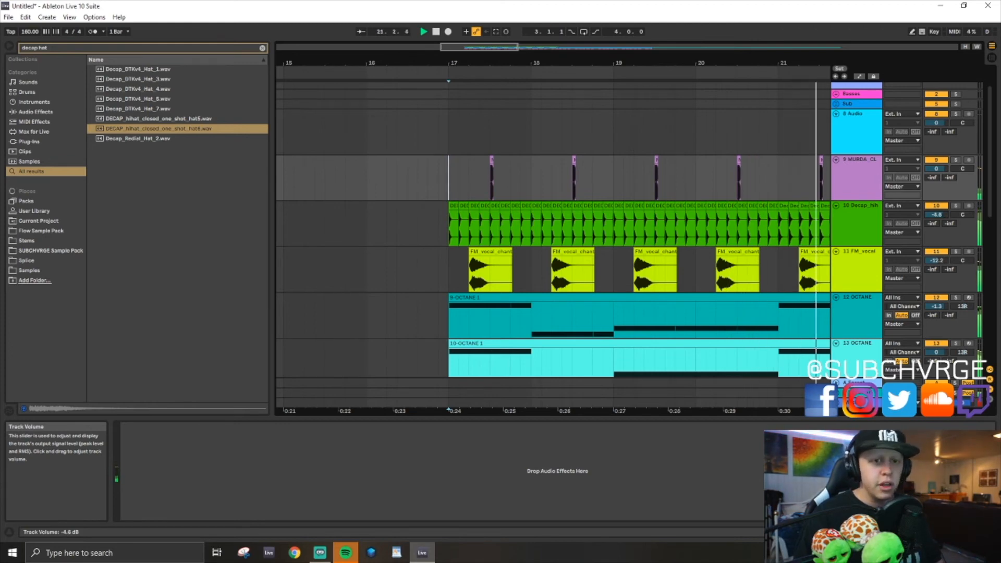
pyautogui.moveTo(464, 51); pyautogui.dragTo(581, 164)
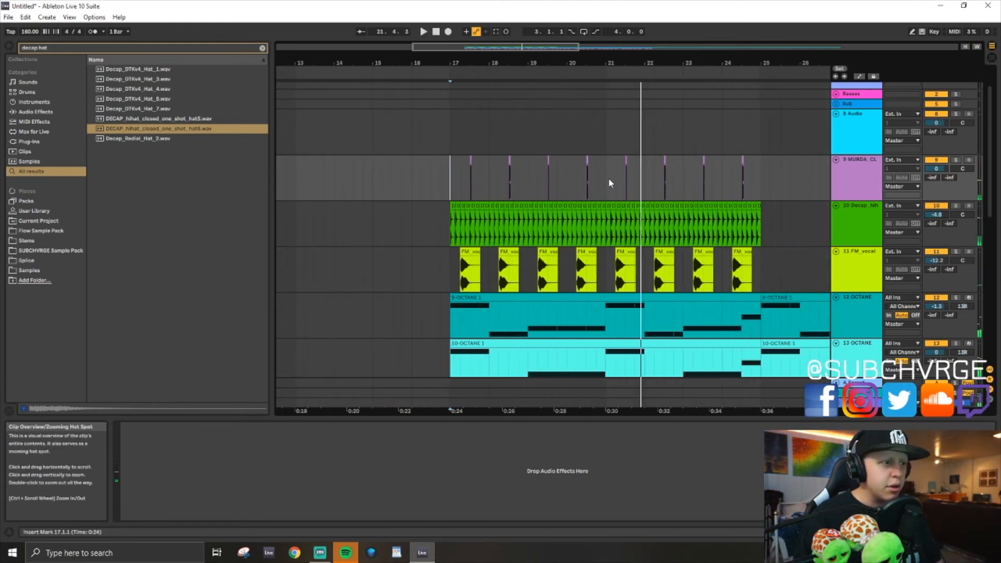
pyautogui.moveTo(449, 223); pyautogui.dragTo(558, 225)
pyautogui.click(591, 224)
pyautogui.press('space')
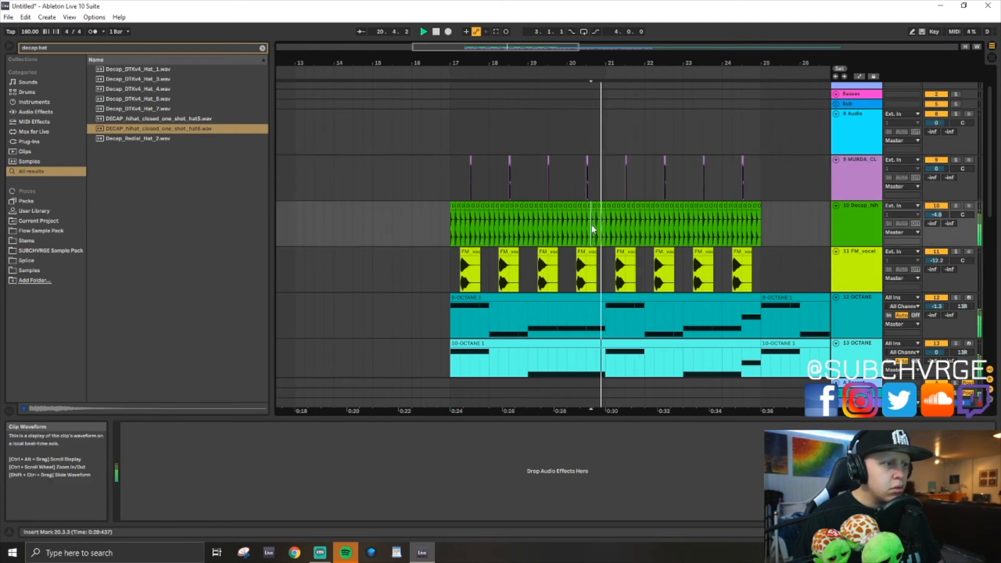
pyautogui.click(450, 235)
pyautogui.moveTo(937, 216); pyautogui.dragTo(937, 218)
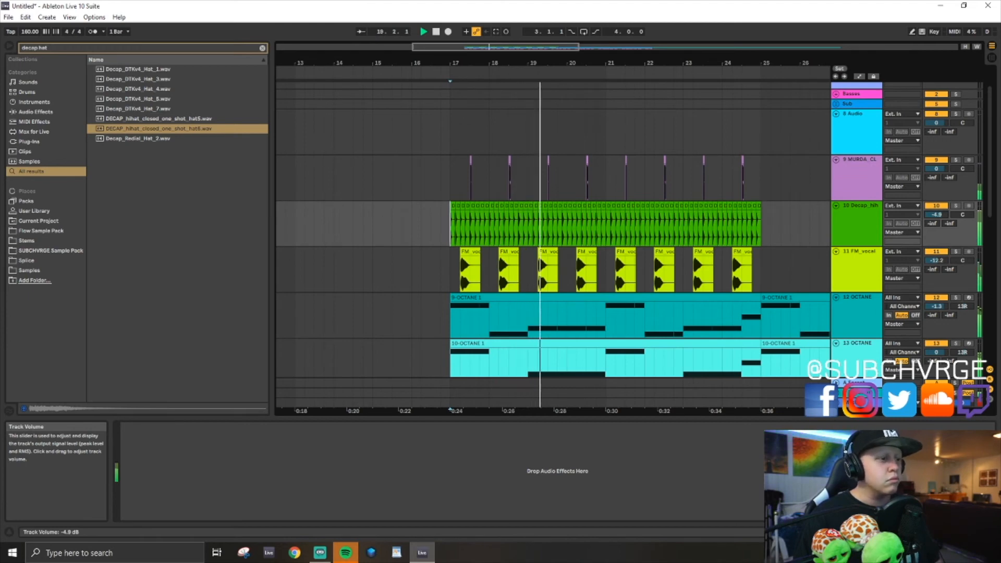
pyautogui.moveTo(937, 218); pyautogui.dragTo(937, 220)
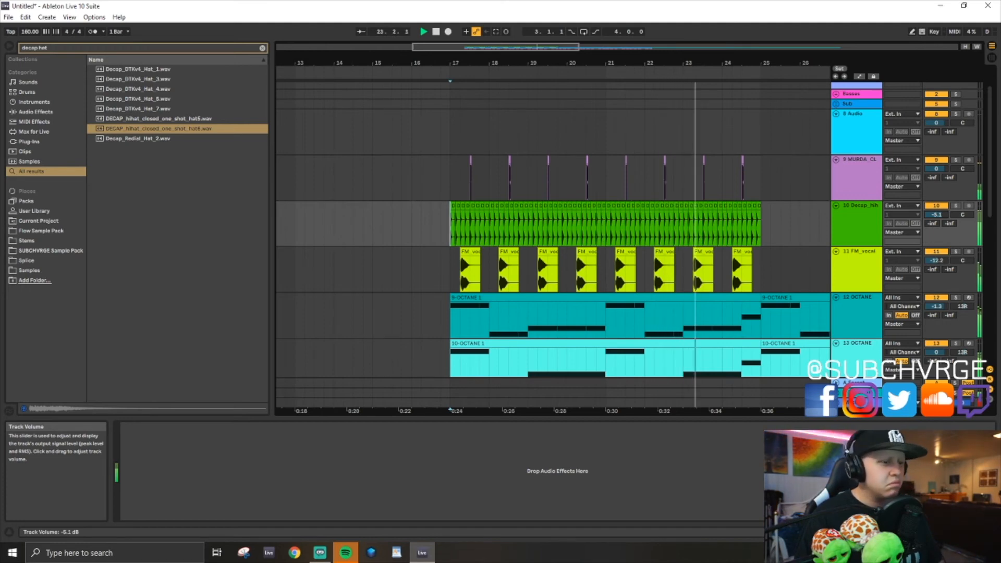
# - Group the four OCTANE instrument tracks below the vocal chants
pyautogui.scroll(-1, 455, 264)
pyautogui.scroll(-4, 455, 264)
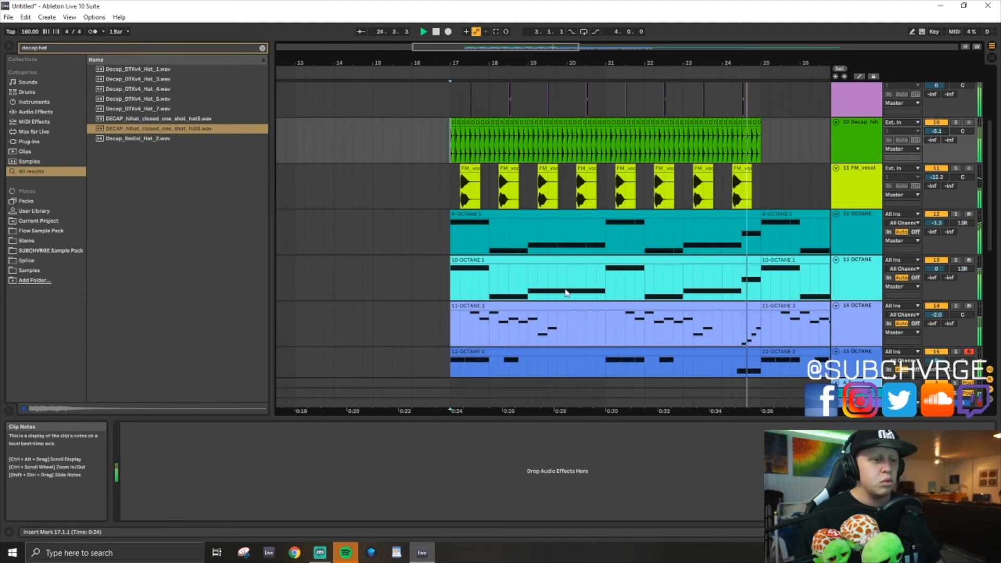
pyautogui.scroll(3, 862, 211)
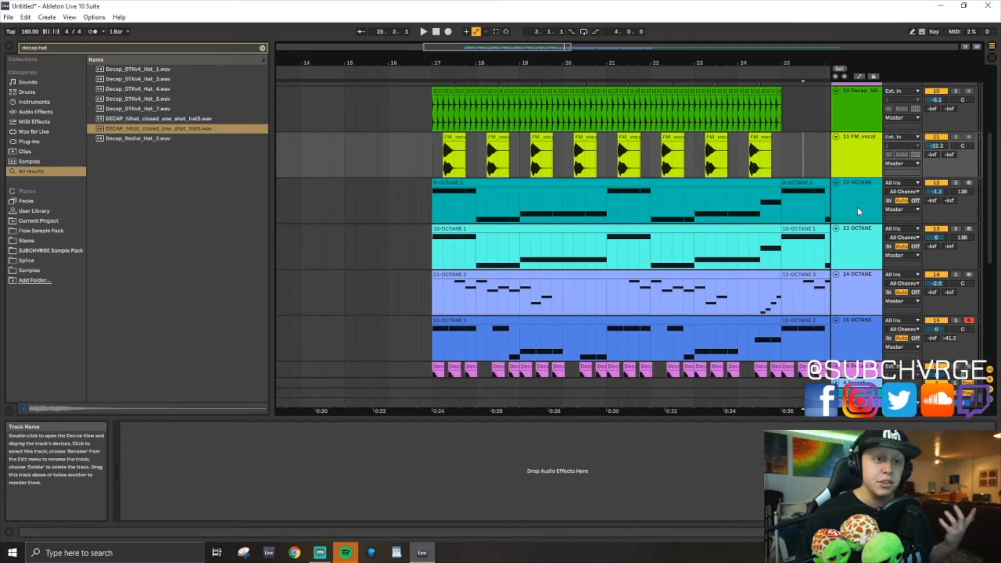
pyautogui.click(857, 207)
pyautogui.click(852, 341)
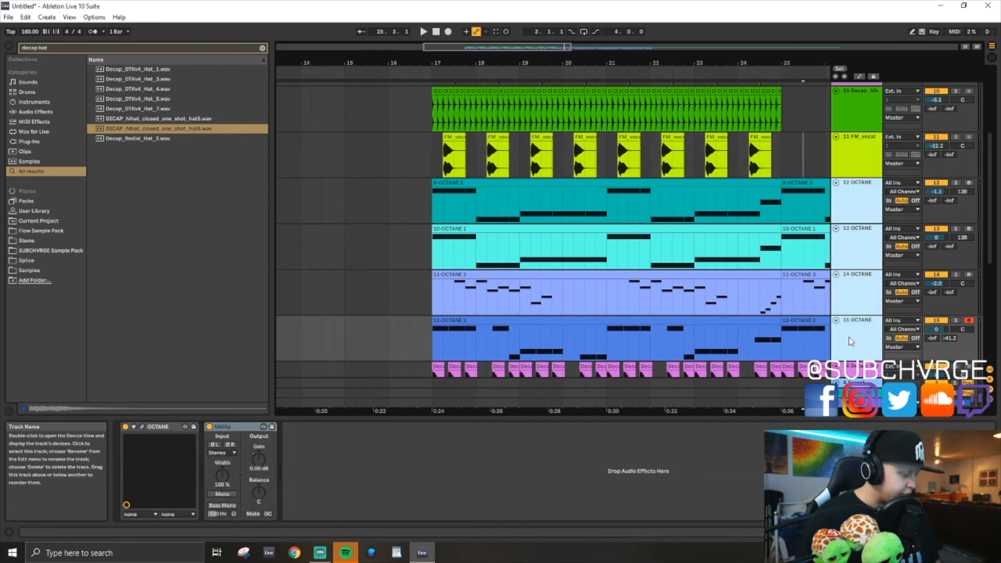
pyautogui.hotkey('ctrl', 'g')
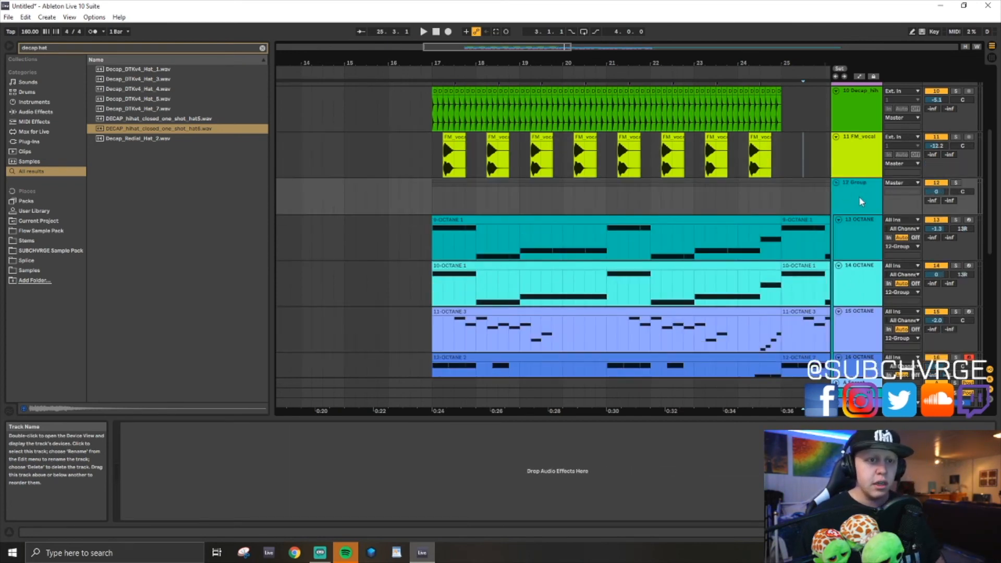
# - Place the OCTANE group above the clap track, move its lowest OCTANE track out below the claps, and solo that track
pyautogui.scroll(2, 861, 202)
pyautogui.moveTo(855, 256); pyautogui.dragTo(958, 124)
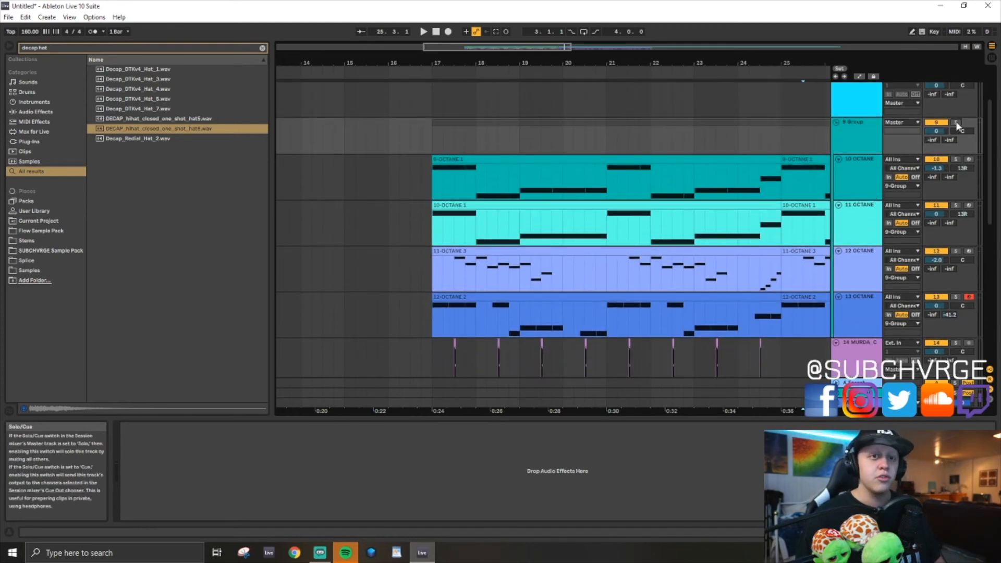
pyautogui.moveTo(857, 313); pyautogui.dragTo(873, 291)
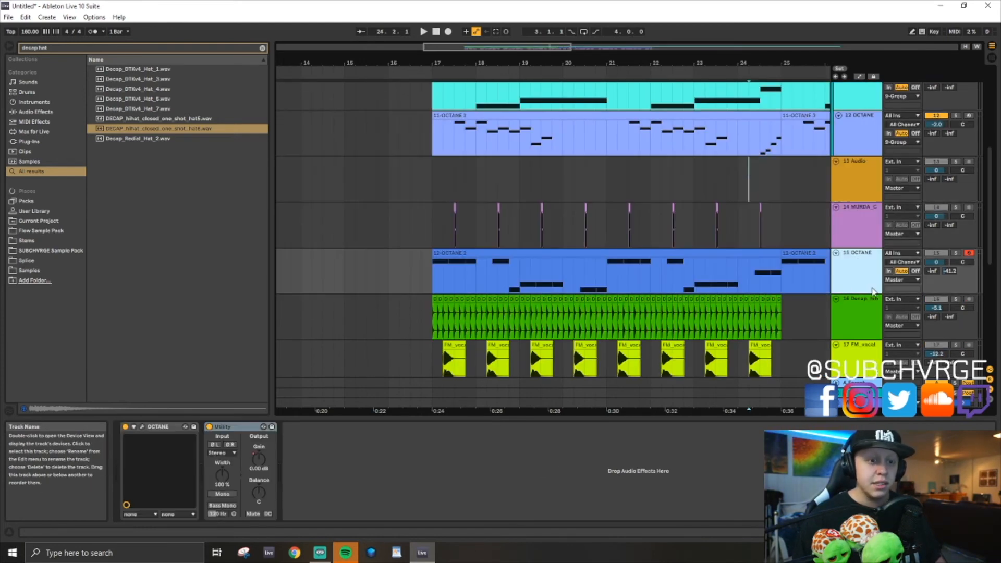
pyautogui.click(745, 192)
pyautogui.click(858, 264)
pyautogui.click(955, 254)
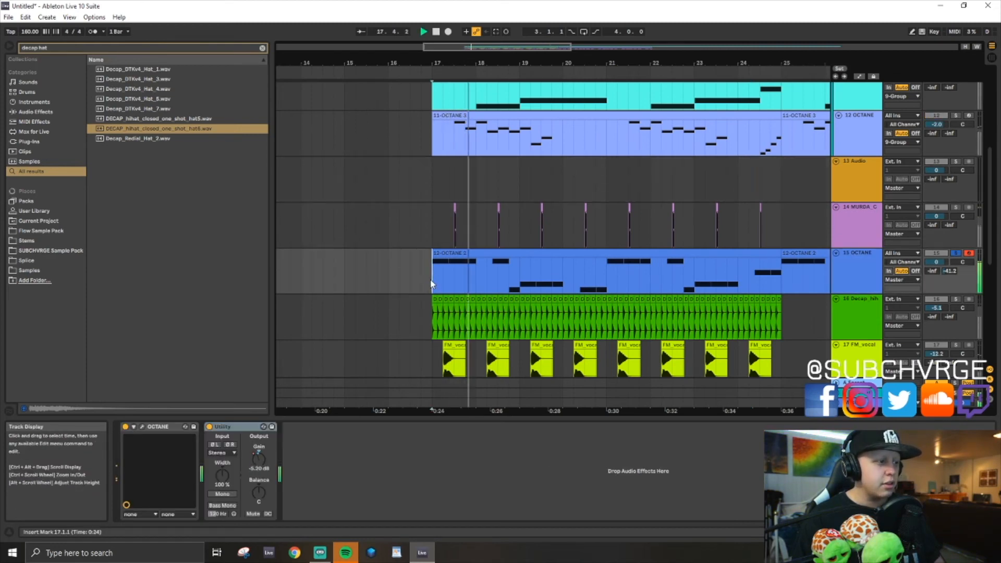
# - Group the clap, separate OCTANE, hi-hat, chant and Decap sample tracks, solo the group, and lower the chant volume to about -18 dB
pyautogui.click(862, 203)
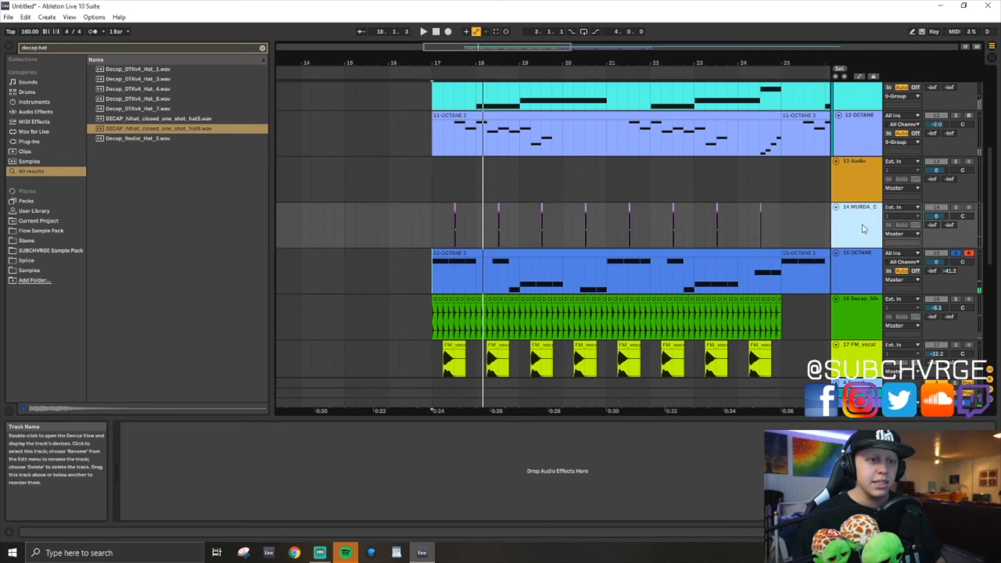
pyautogui.scroll(-3, 850, 261)
pyautogui.keyDown('shift'); pyautogui.click(847, 309); pyautogui.keyUp('shift')
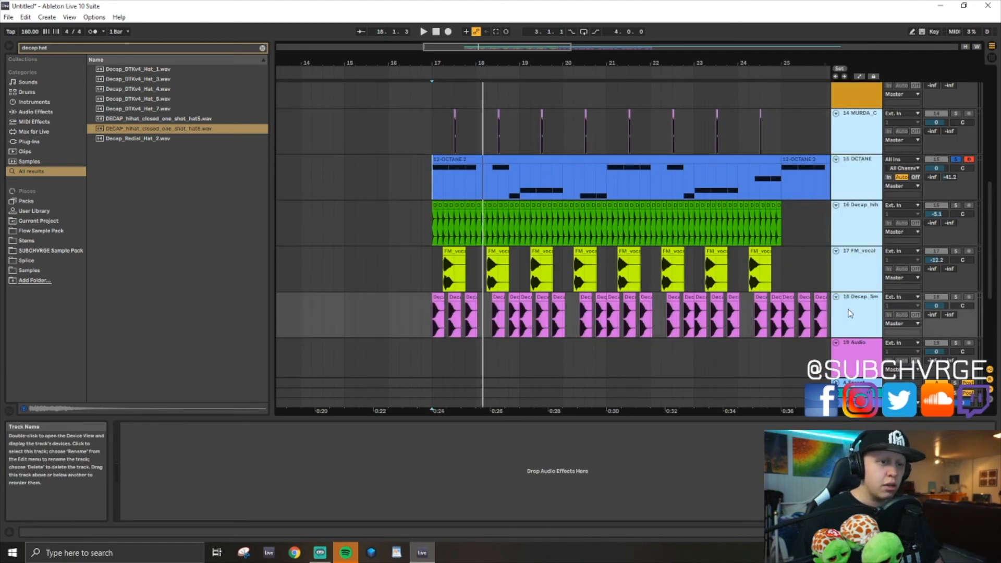
pyautogui.hotkey('ctrl', 'g')
pyautogui.click(433, 124)
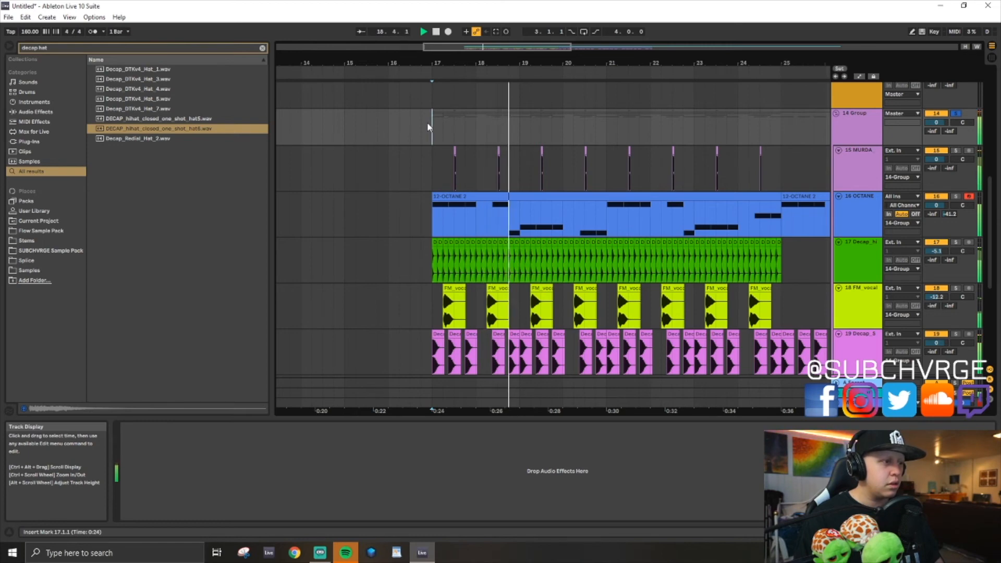
pyautogui.moveTo(937, 297); pyautogui.dragTo(937, 324)
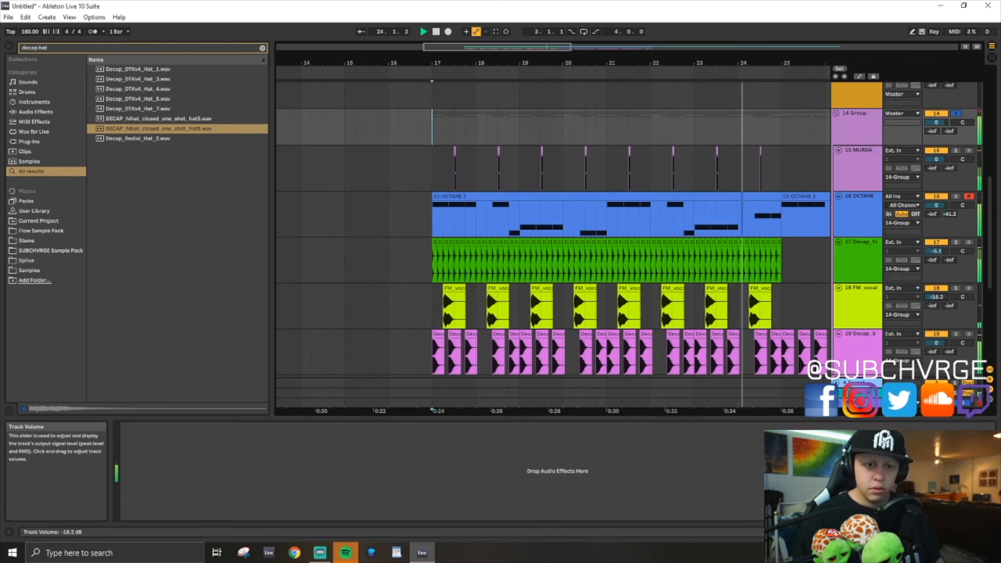
# - Duplicate the hi-hats, vocal chants and claps of bars 17 to 24 onto bars 25 to 32
pyautogui.scroll(-1, 622, 253)
pyautogui.click(620, 251)
pyautogui.keyDown('shift'); pyautogui.click(519, 232); pyautogui.keyUp('shift')
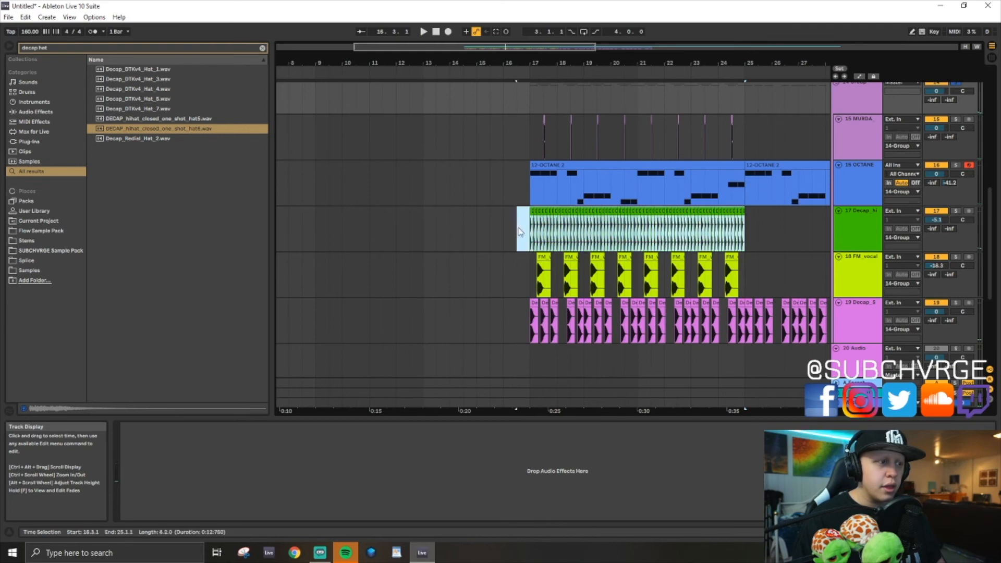
pyautogui.moveTo(528, 274); pyautogui.dragTo(749, 245)
pyautogui.hotkey('ctrl', 'd')
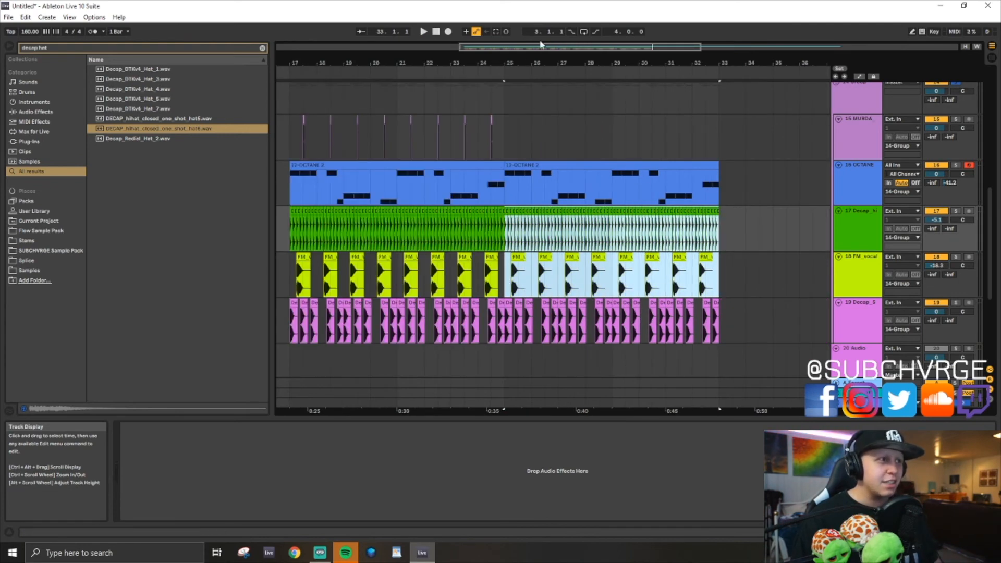
pyautogui.moveTo(541, 44); pyautogui.dragTo(537, 37)
pyautogui.moveTo(496, 127); pyautogui.dragTo(327, 148)
pyautogui.hotkey('ctrl', 'd')
# - Play the soloed drum group from bar 17 and examine the hi-hat and clap pattern up close
pyautogui.scroll(5, 343, 177)
pyautogui.click(325, 151)
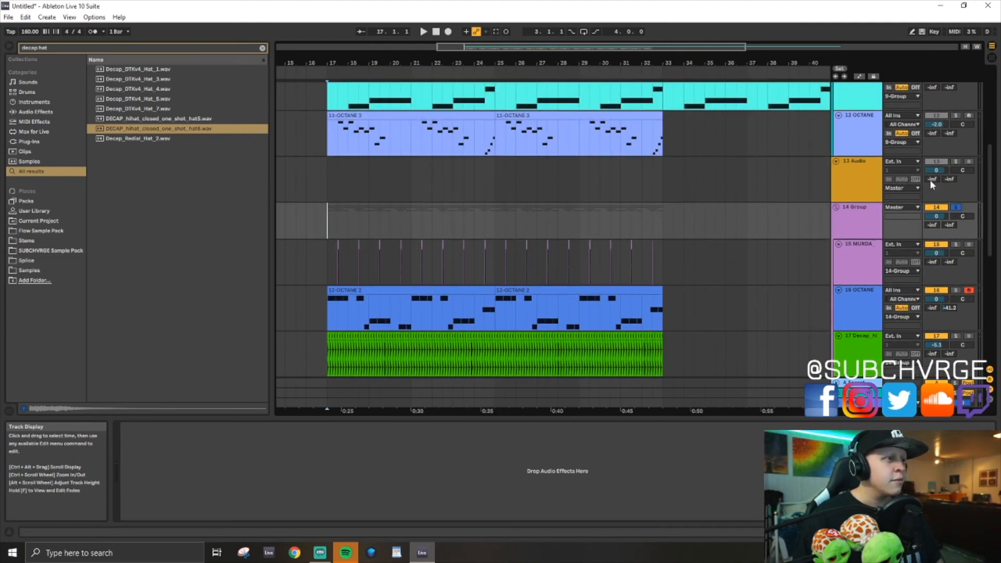
pyautogui.press('space')
pyautogui.moveTo(619, 48); pyautogui.dragTo(588, 48)
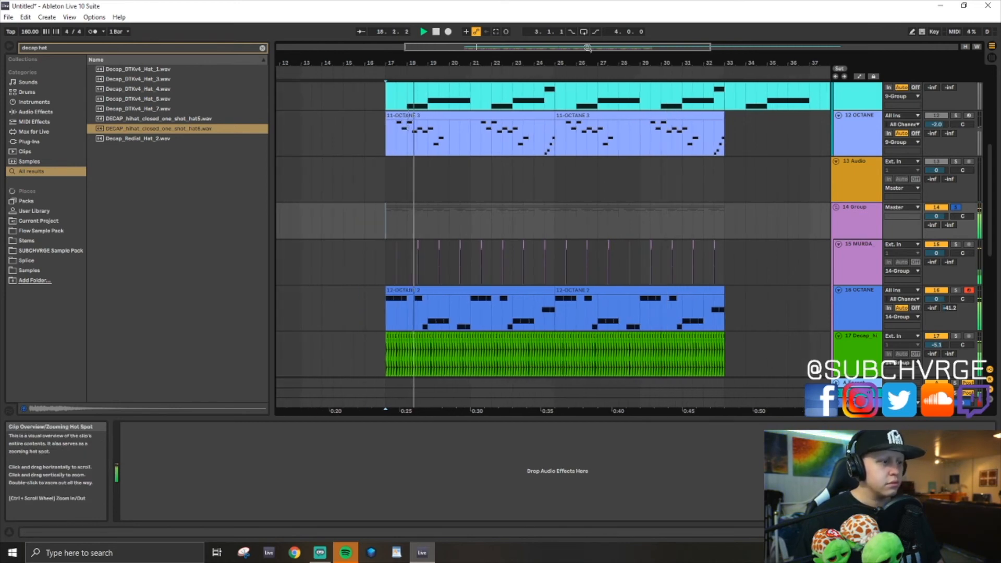
pyautogui.press('space')
pyautogui.moveTo(458, 46); pyautogui.dragTo(473, 91)
pyautogui.moveTo(480, 47); pyautogui.dragTo(469, 48)
pyautogui.click(415, 268)
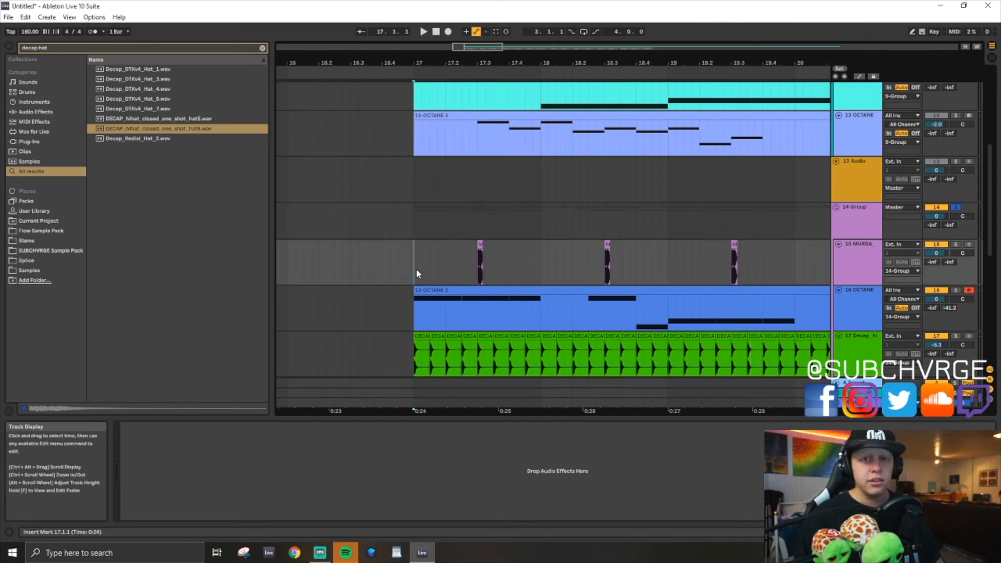
pyautogui.press('space')
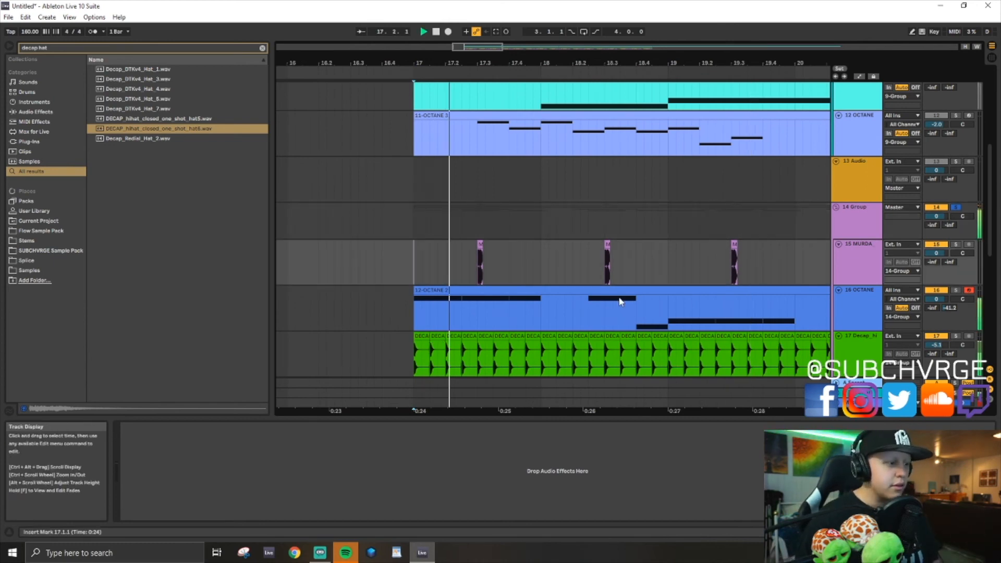
# - Add faster hi-hat rolls around 17.3 and duplicate the edited hi-hat pattern across the following bars
pyautogui.click(413, 314)
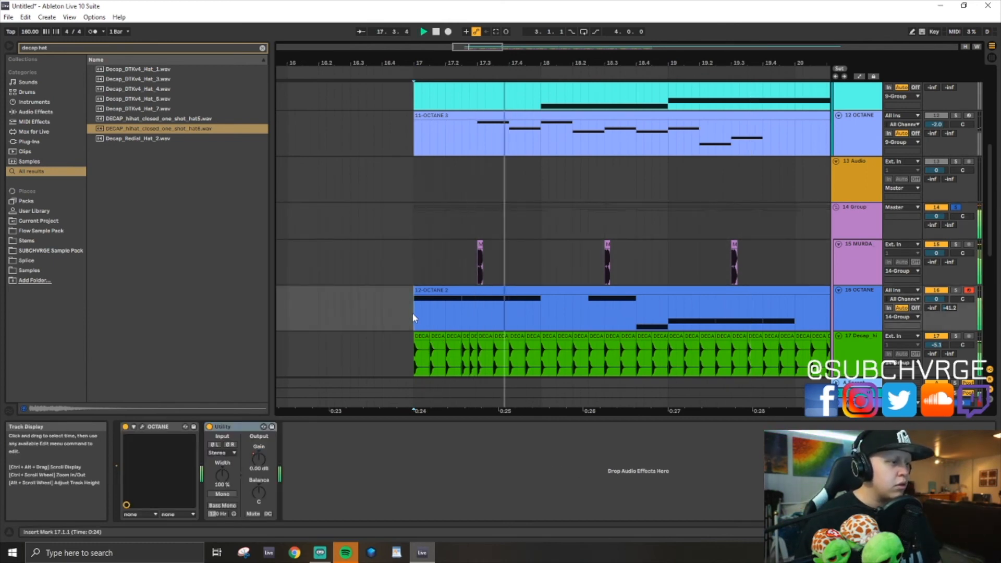
pyautogui.moveTo(415, 363); pyautogui.dragTo(671, 360)
pyautogui.hotkey('ctrl', 'd')
pyautogui.hotkey('ctrl', 'd')
pyautogui.moveTo(536, 46); pyautogui.dragTo(525, 29)
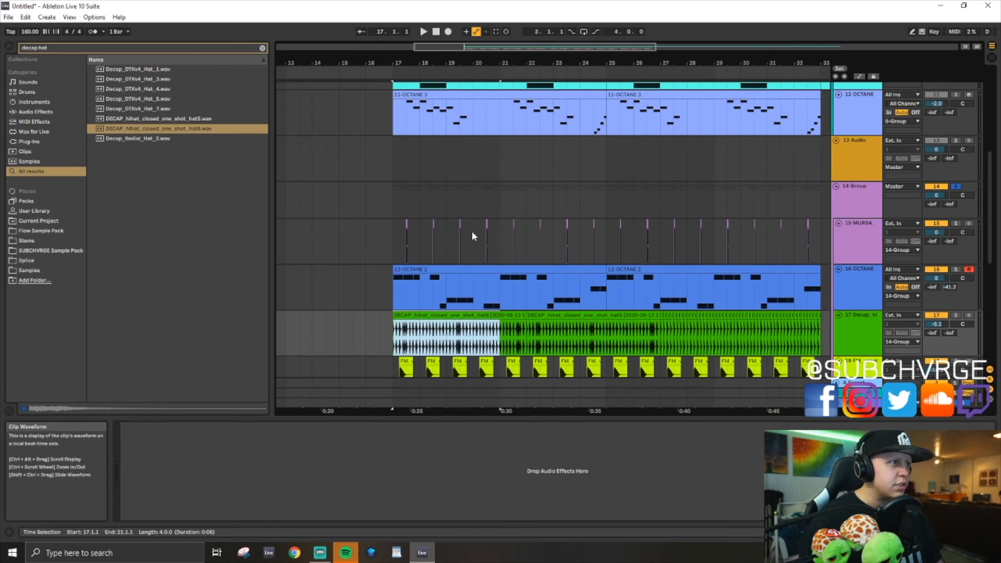
# - Consolidate the hi-hats of bars 17 to 20 and duplicate the clip until it fills through bar 32
pyautogui.hotkey('ctrl', 'j')
pyautogui.hotkey('ctrl', 'd')
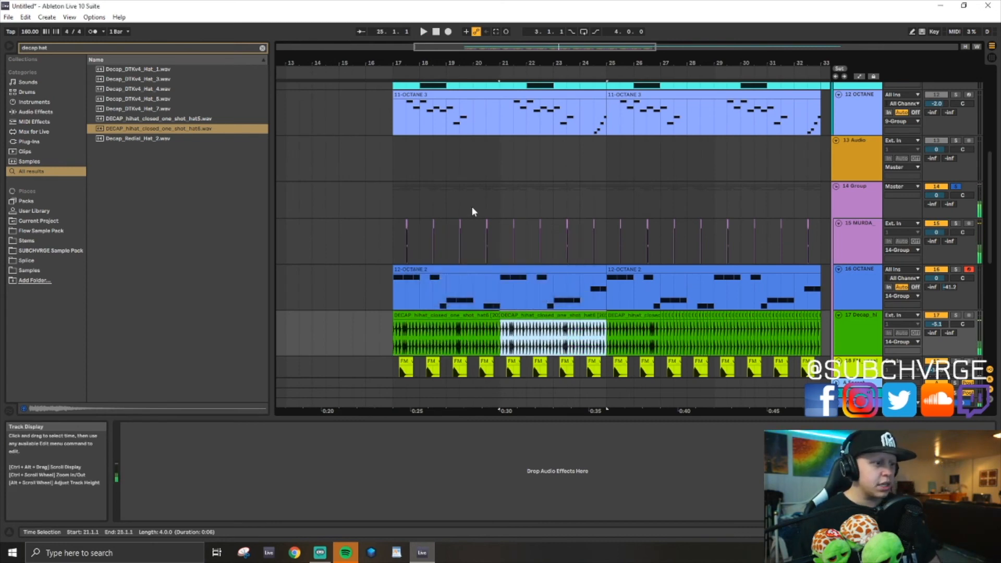
pyautogui.hotkey('ctrl', 'd')
pyautogui.hotkey('ctrl', 'd')
pyautogui.press('-')
pyautogui.press('-')
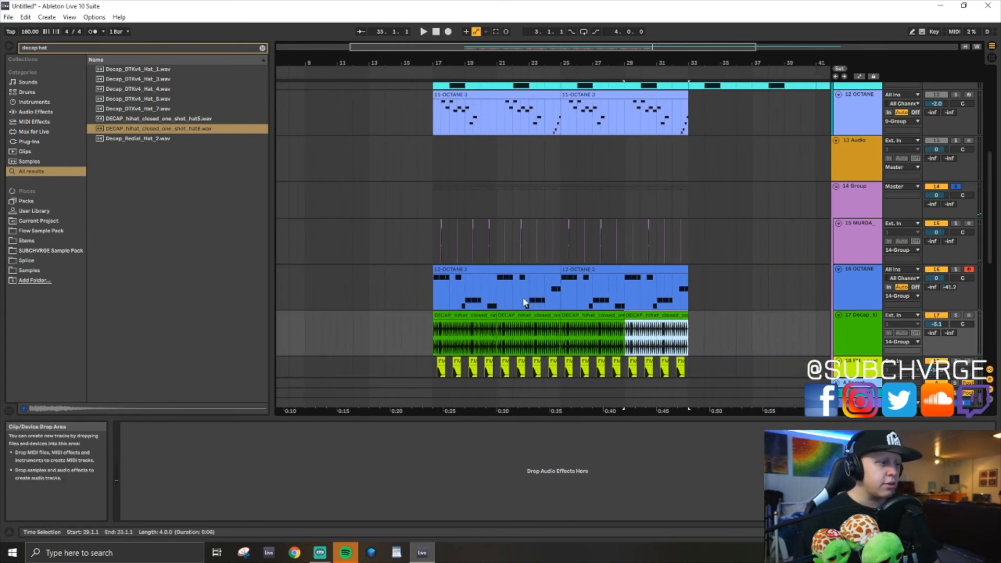
# - Turn off the drum group's solo and play all tracks together from bar 17
pyautogui.click(433, 334)
pyautogui.press('space')
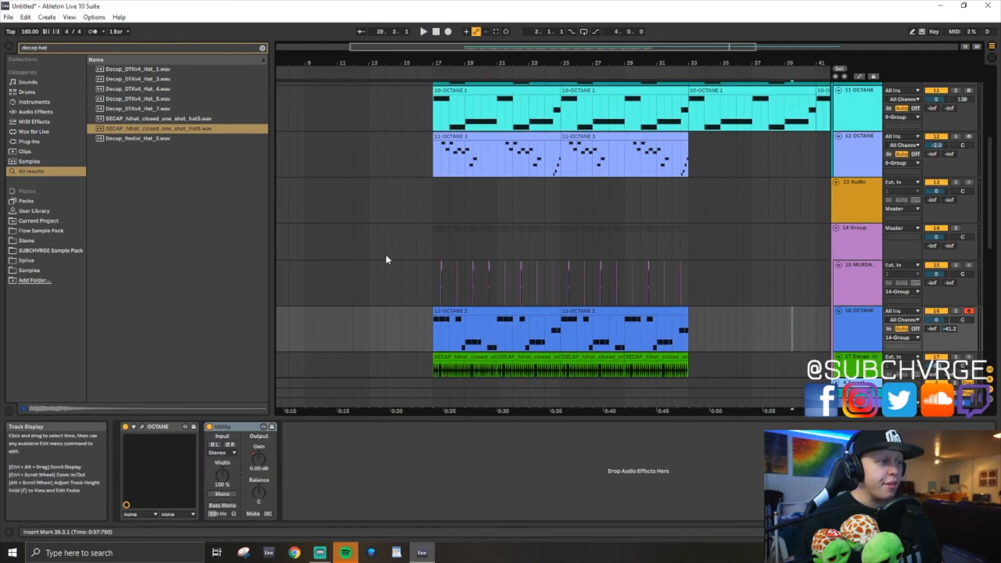
pyautogui.scroll(3, 430, 217)
pyautogui.click(425, 255)
pyautogui.press('space')
pyautogui.click(428, 283)
pyautogui.scroll(-3, 404, 156)
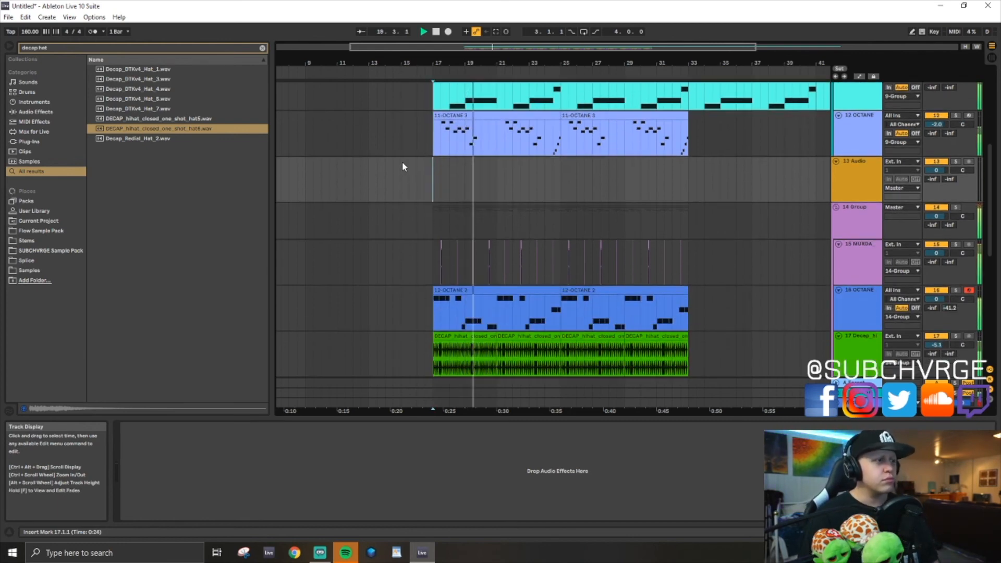